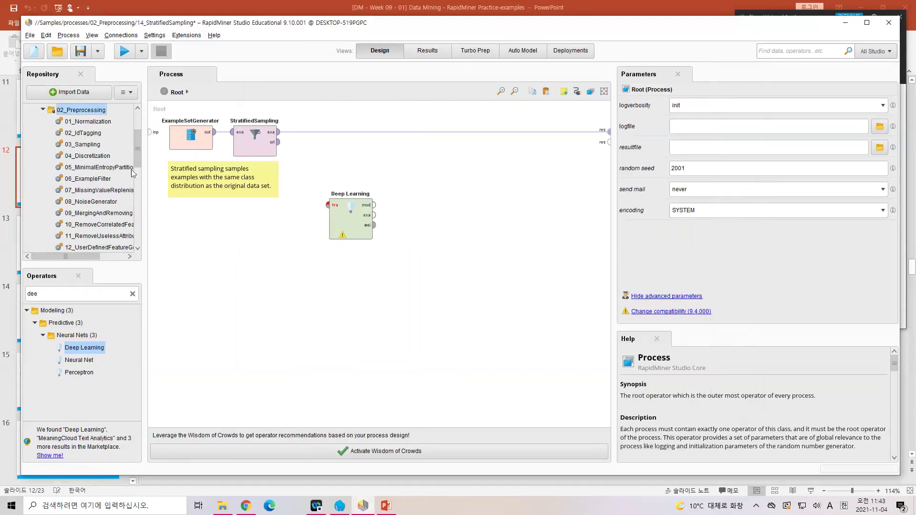
Browse the sample processes in the 02_Preprocessing repository folder, from 01_Normalization through 22_Transactional2Basket
click(99, 123)
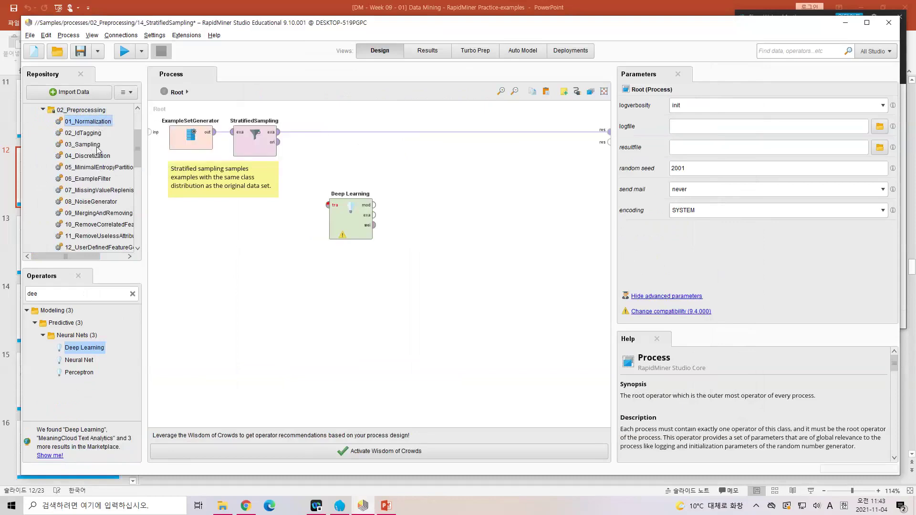
click(97, 146)
click(93, 159)
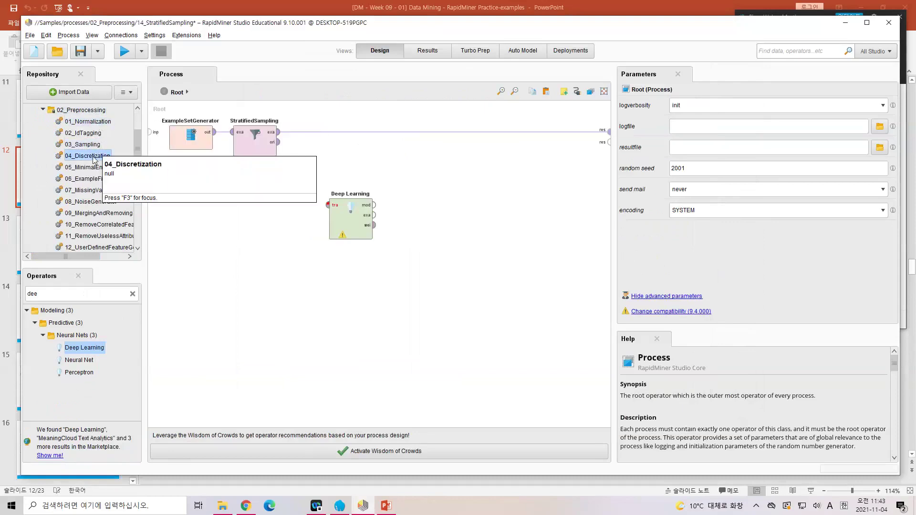
scroll(84, 193, down, 3)
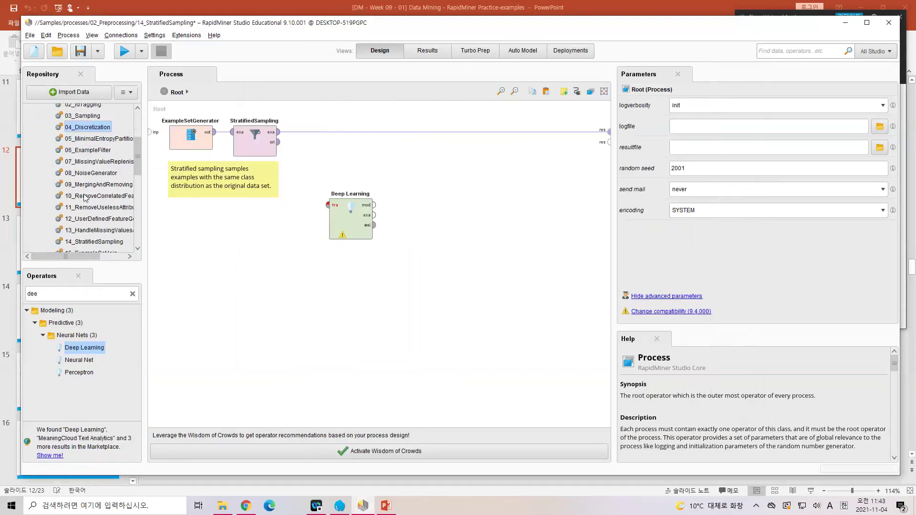
click(105, 170)
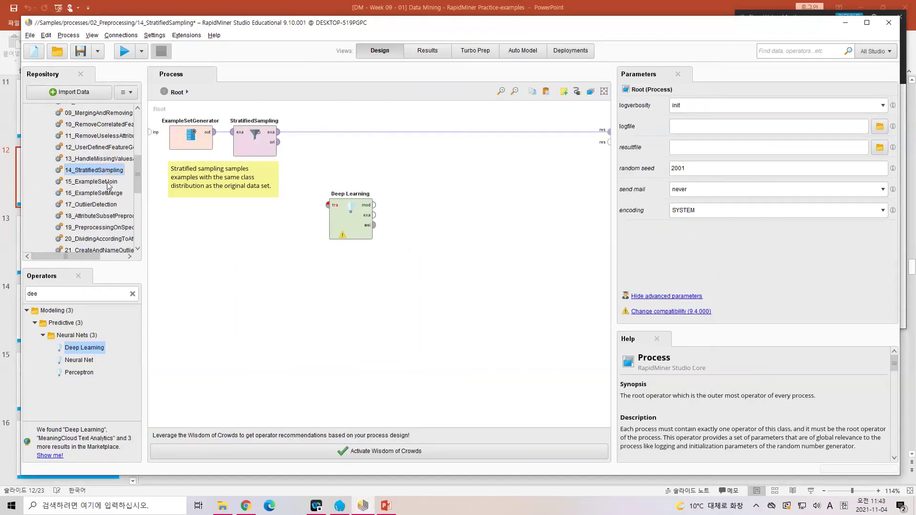
scroll(106, 184, down, 1)
click(106, 176)
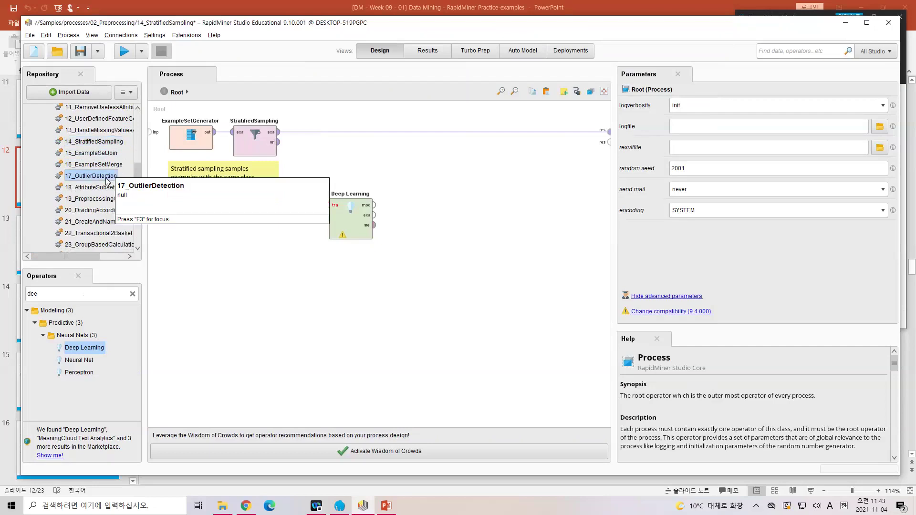
scroll(106, 181, down, 1)
scroll(107, 180, down, 1)
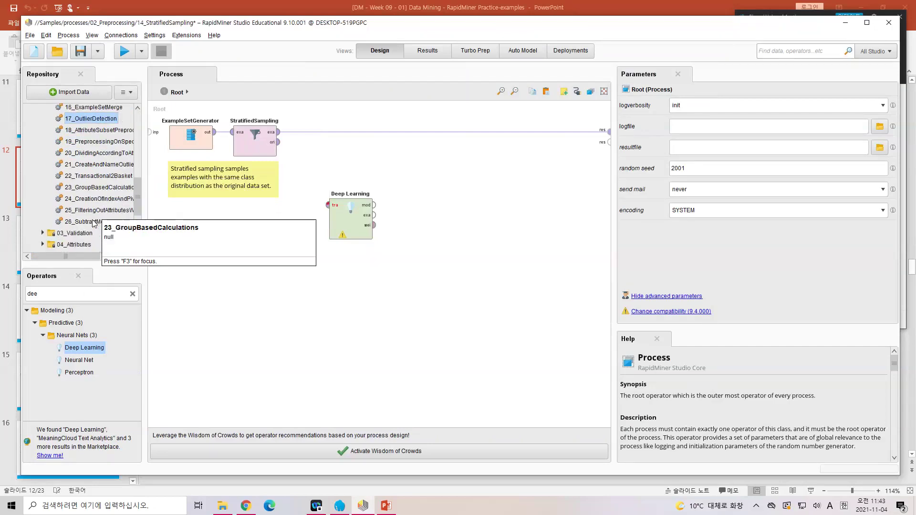
click(115, 180)
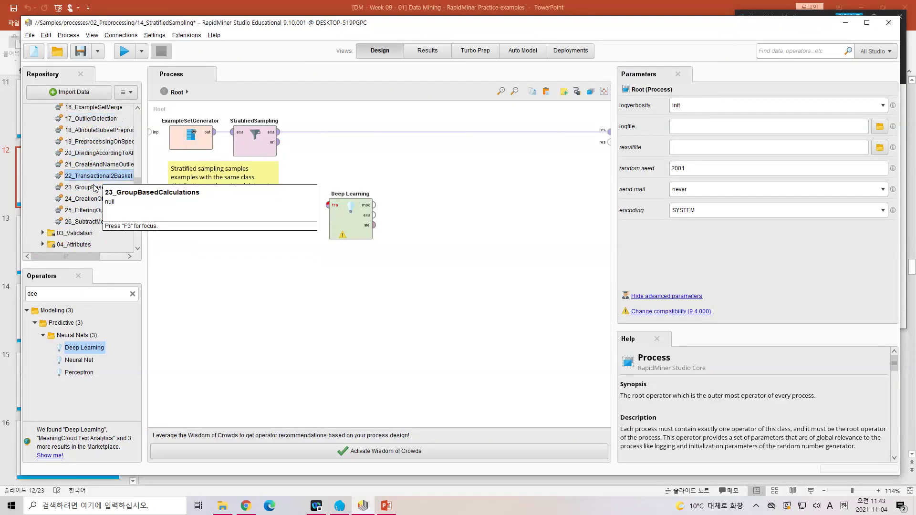
Open the RapidMiner Marketplace's top downloads and show the details of the Text Processing extension
click(196, 36)
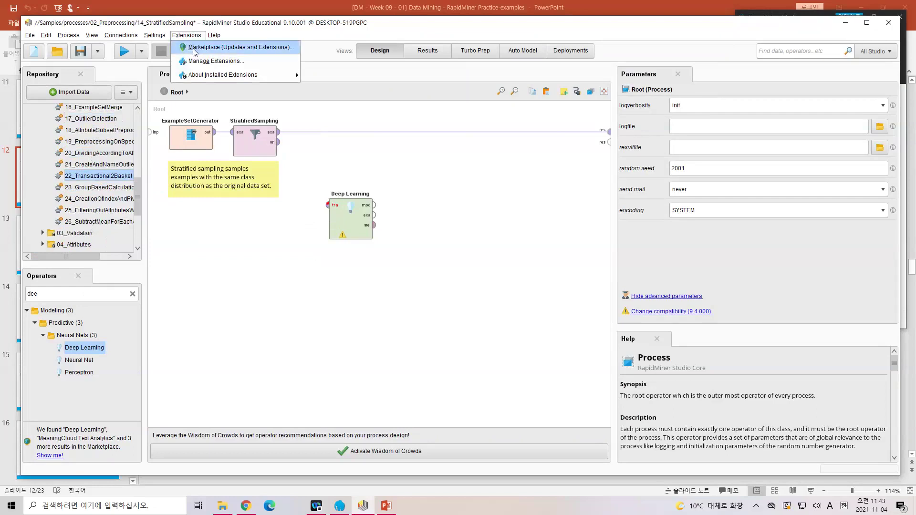
click(194, 49)
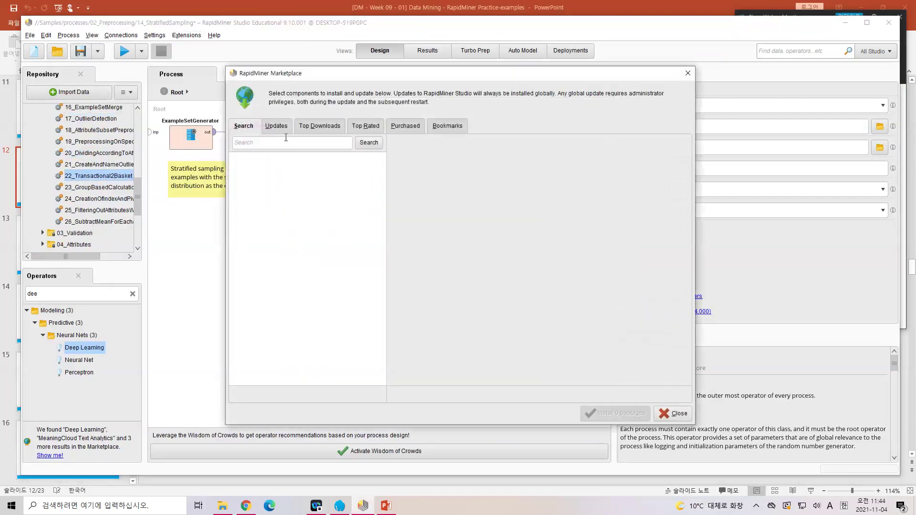
click(286, 142)
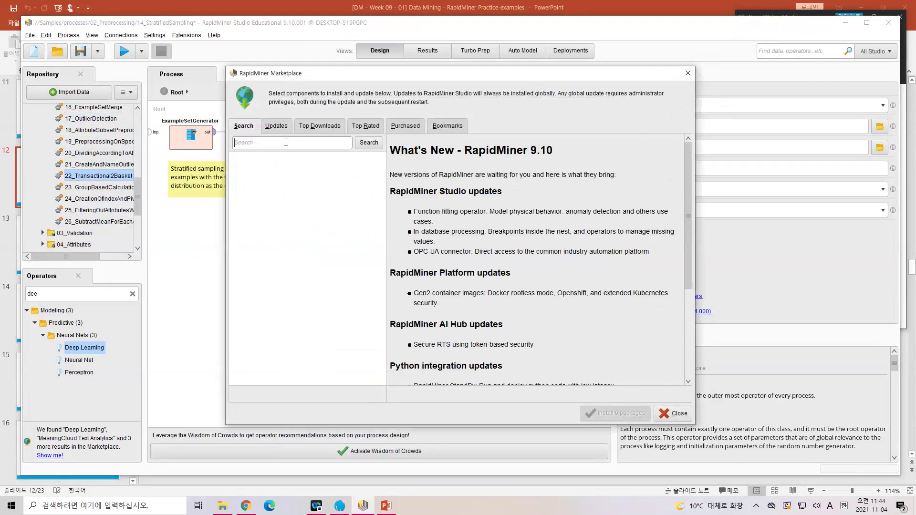
click(317, 126)
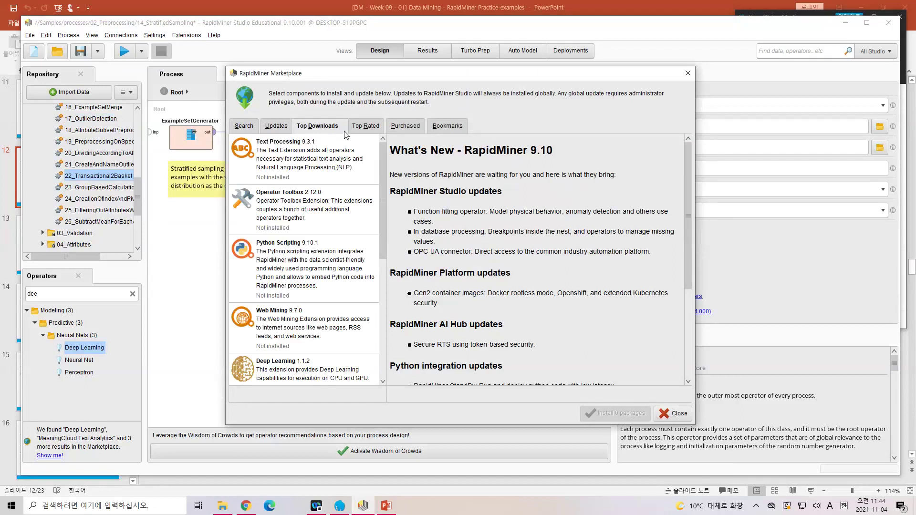
click(312, 164)
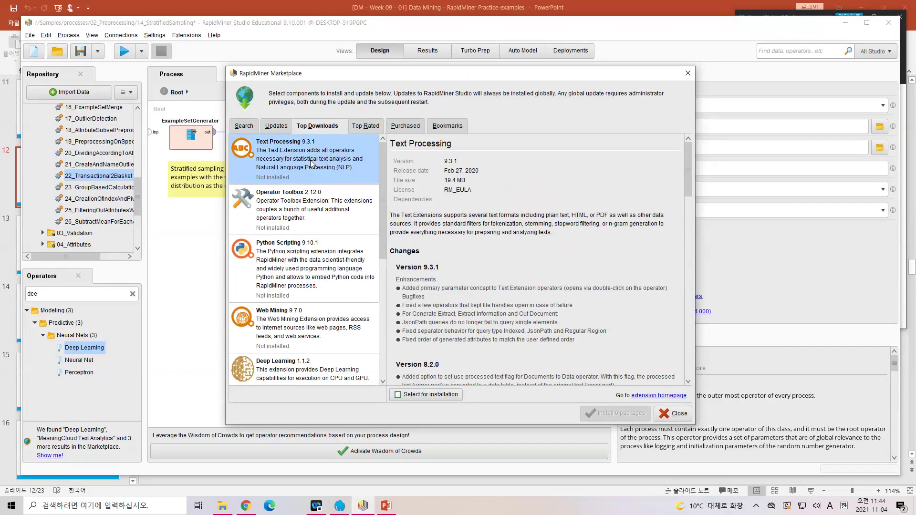
Review the descriptions of the Operator Toolbox and Python Scripting extensions, including the Operator Toolbox's list of operators
click(338, 229)
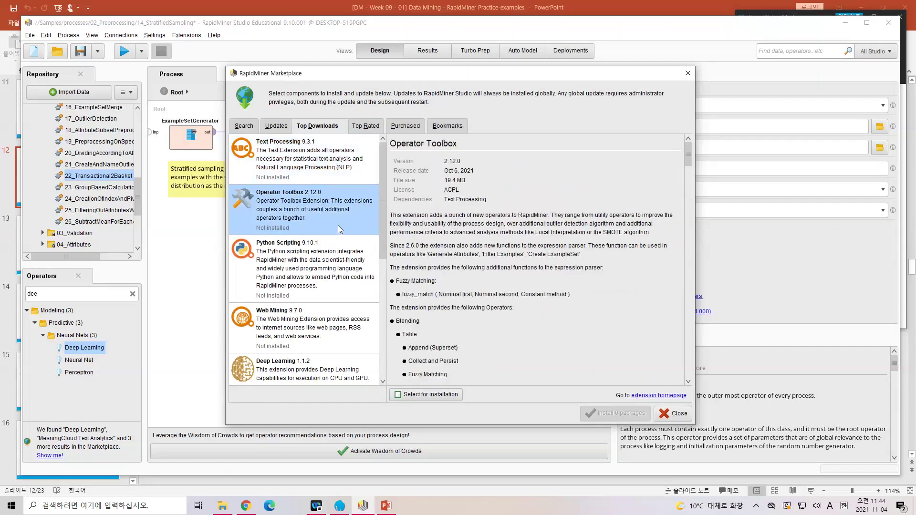
scroll(338, 226, down, 1)
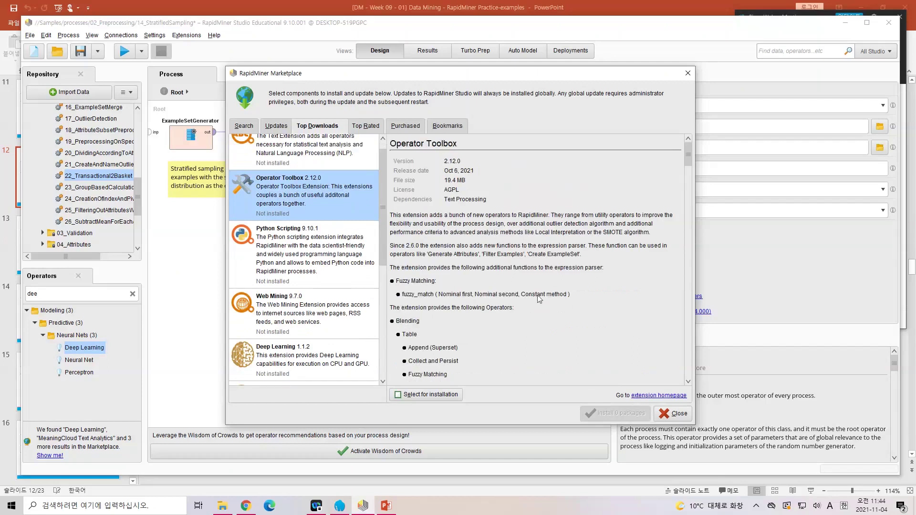
scroll(551, 312, down, 2)
scroll(551, 311, down, 5)
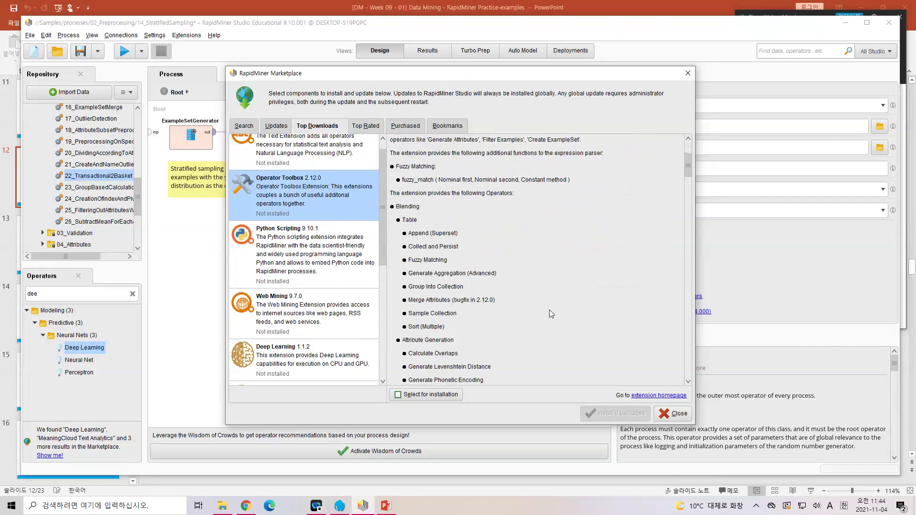
click(326, 260)
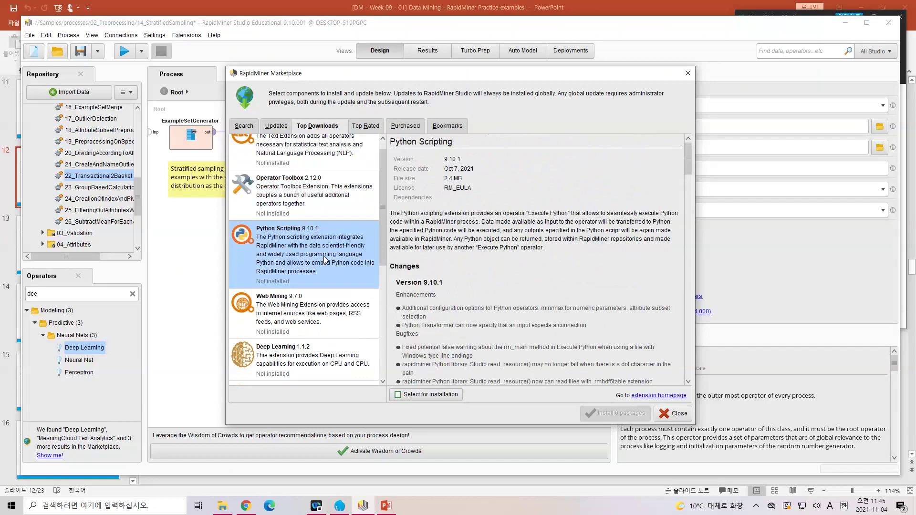
scroll(327, 260, down, 1)
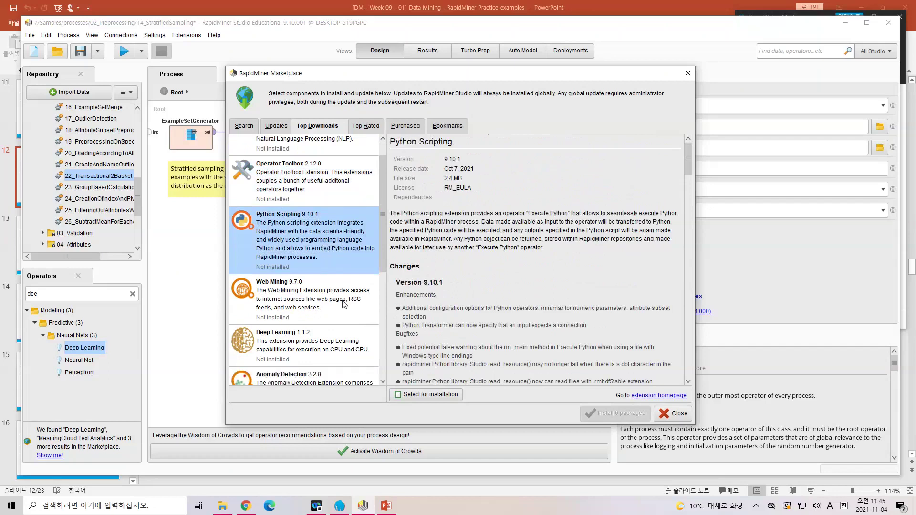
Examine the Web Mining extension's details and highlight the REST request notes under its version 9.7.0 changes
click(343, 304)
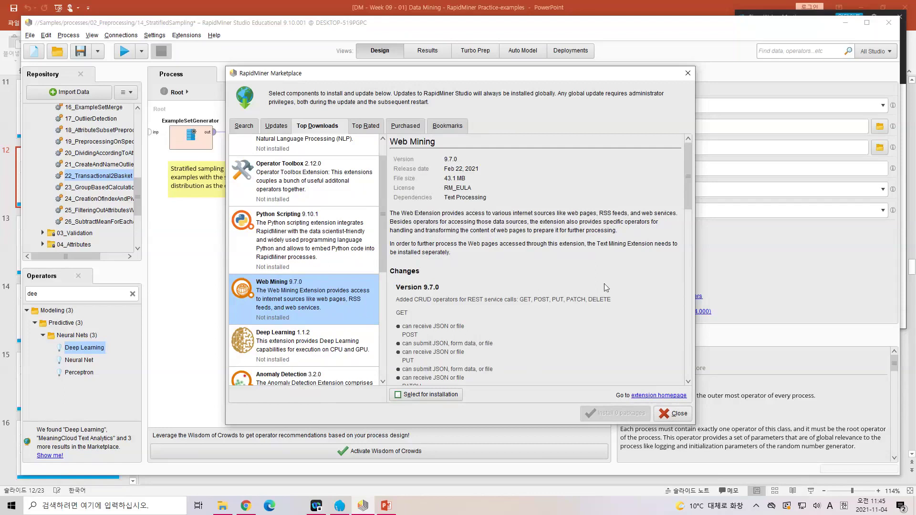
scroll(605, 283, down, 5)
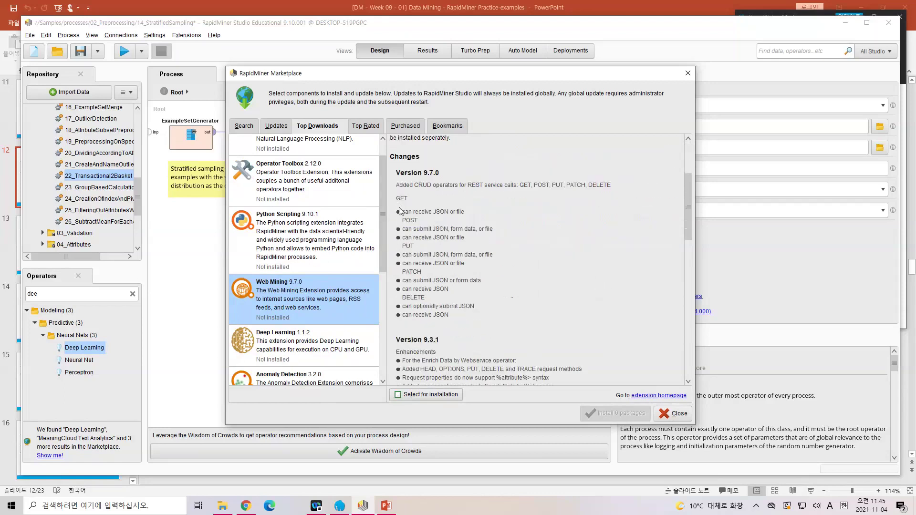
drag(400, 210, 461, 318)
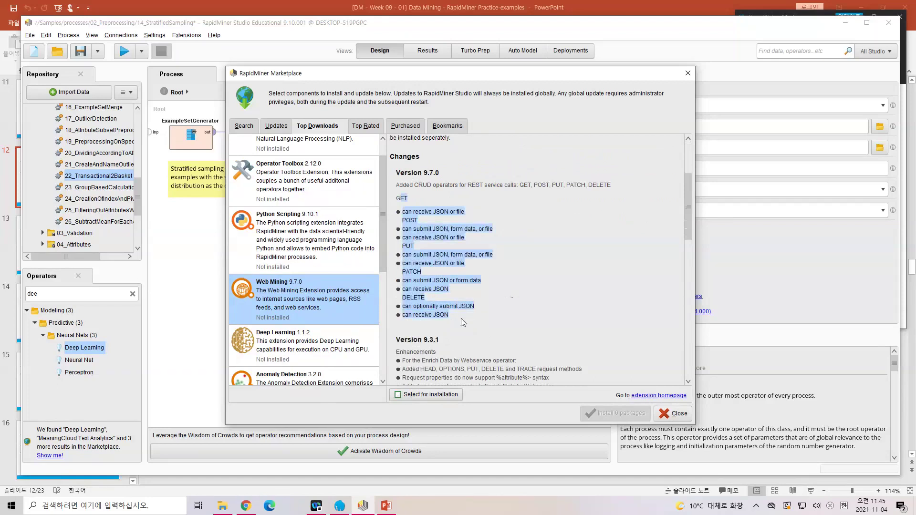
scroll(461, 319, down, 3)
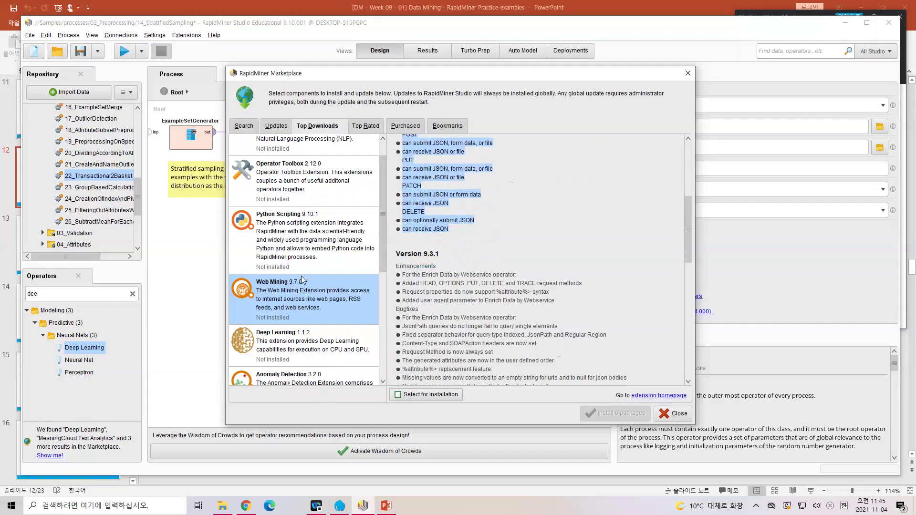
Mark the Deep Learning 1.1.2 extension from the top downloads for installation
scroll(302, 276, down, 3)
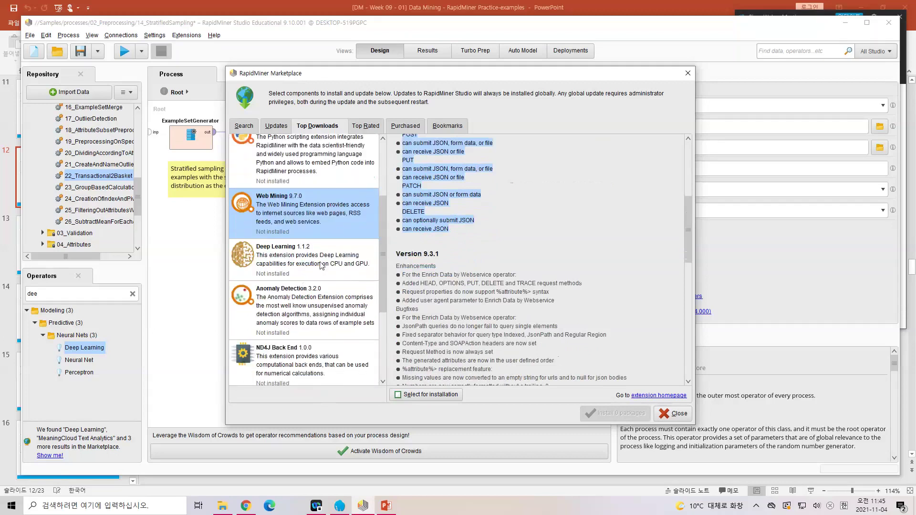
click(321, 266)
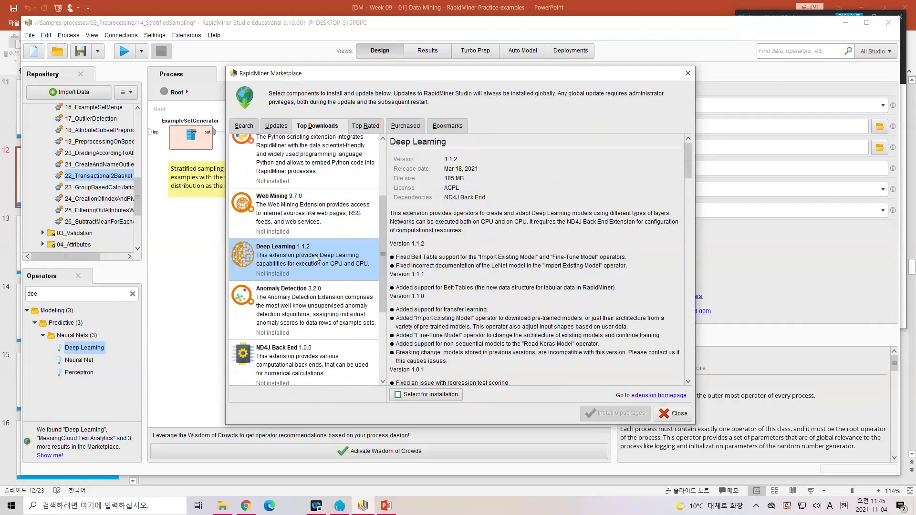
scroll(315, 260, down, 5)
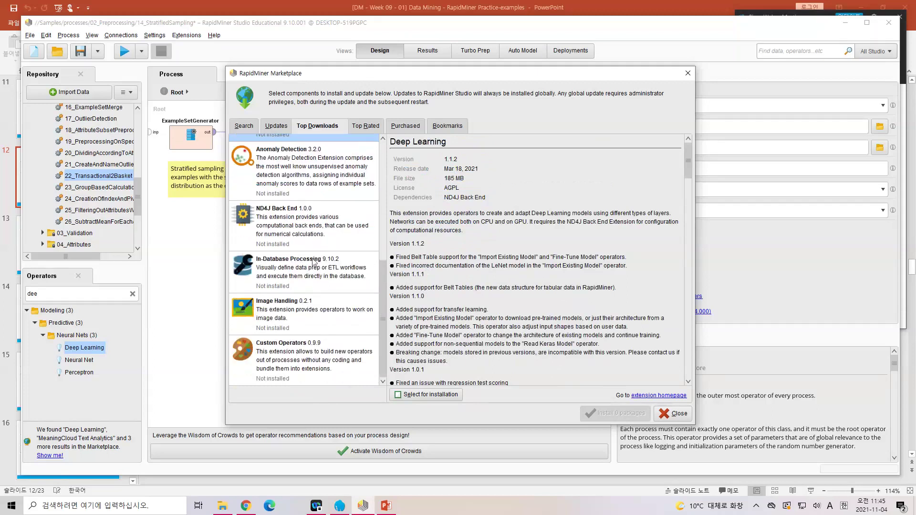
scroll(284, 329, up, 3)
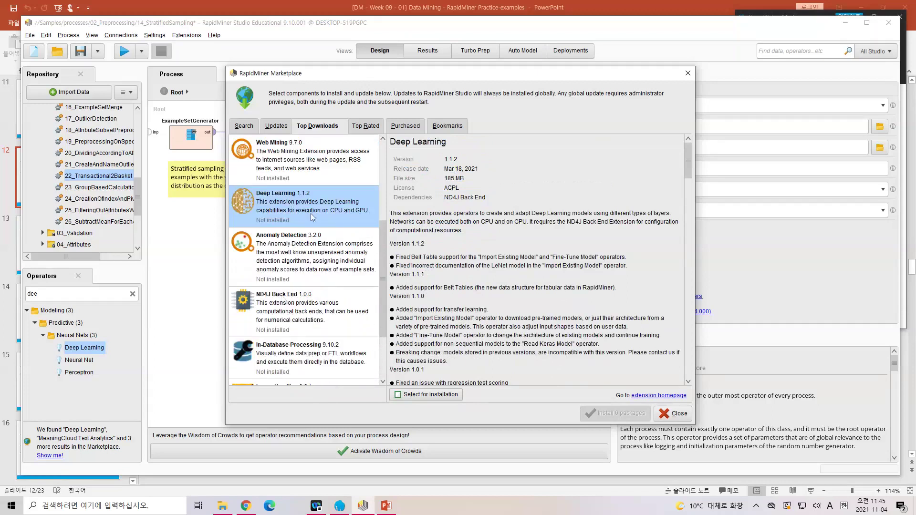
scroll(297, 230, up, 2)
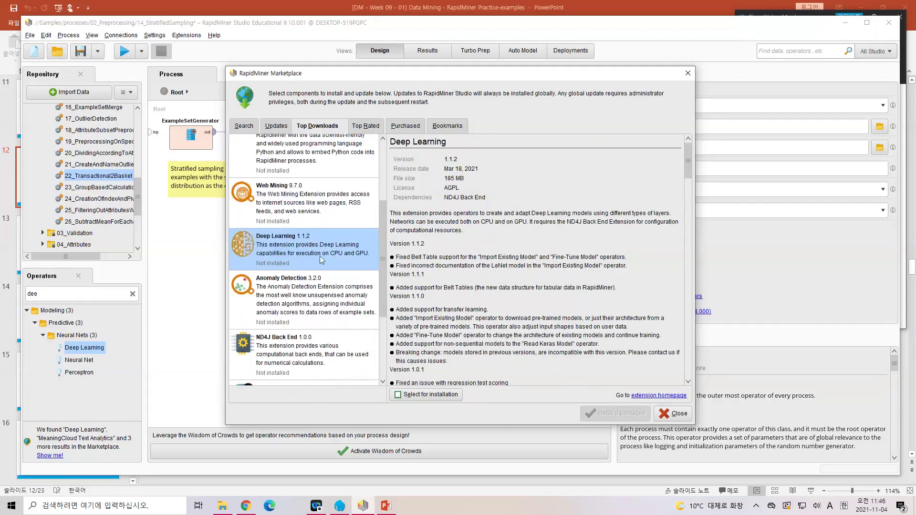
scroll(316, 263, up, 1)
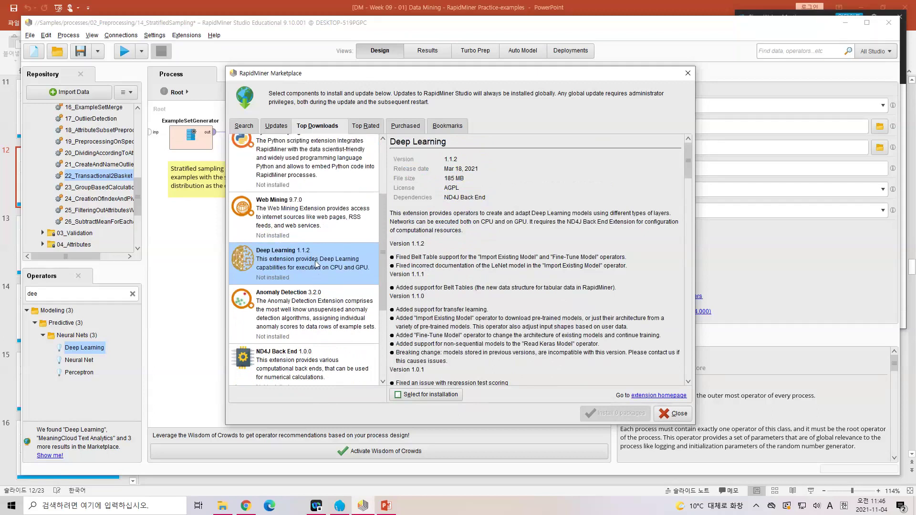
click(398, 395)
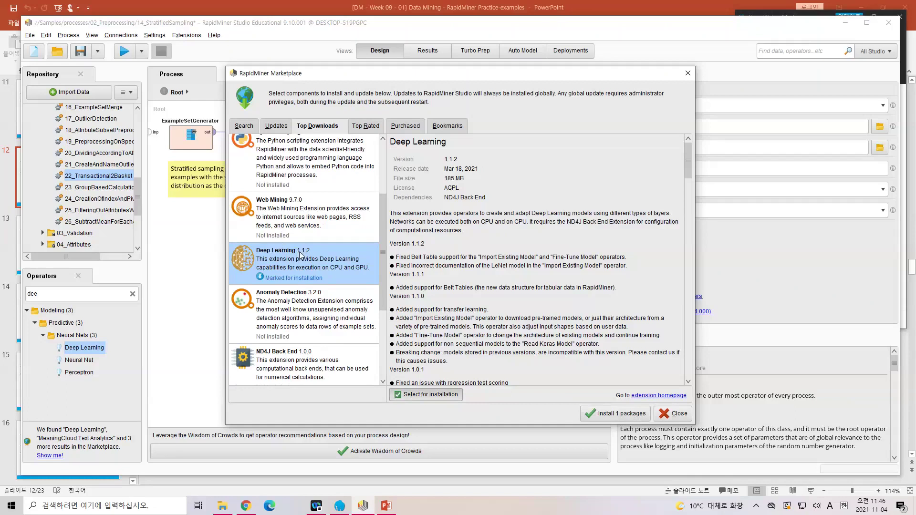
Mark the Python Scripting 9.10.1 extension for installation as well
scroll(301, 255, up, 1)
click(319, 181)
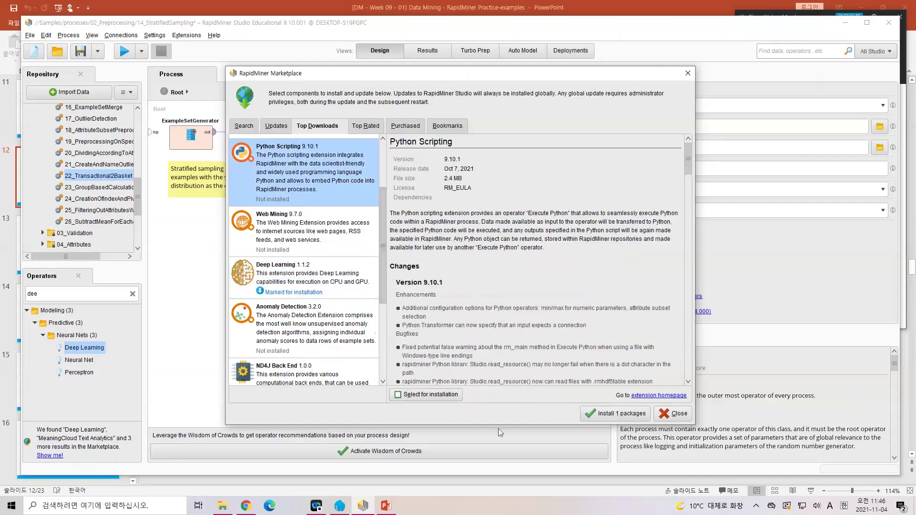
click(401, 395)
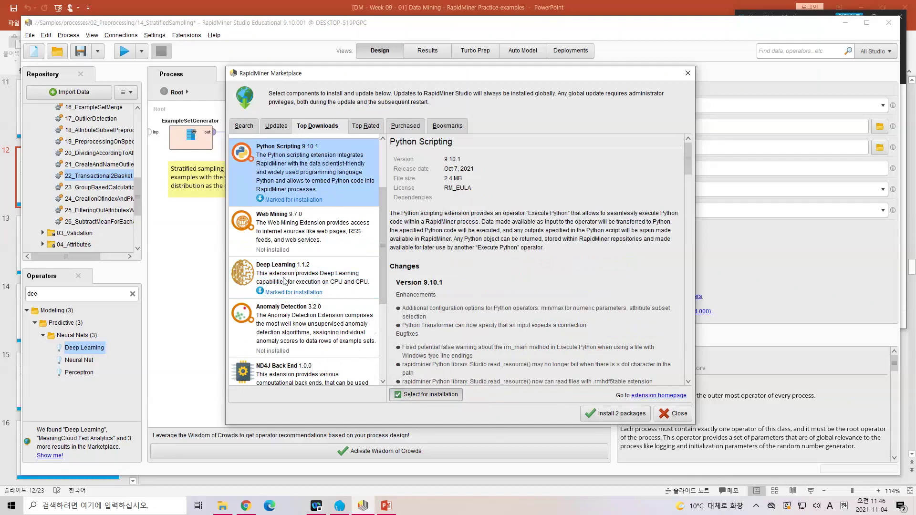
Recheck the marked Deep Learning extension and proceed with installing it together with Python Scripting
scroll(285, 281, up, 3)
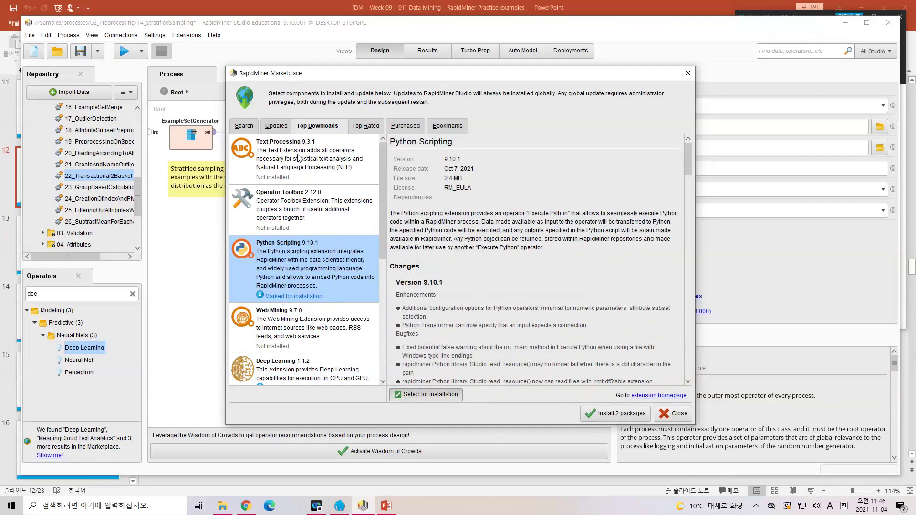
scroll(315, 246, down, 3)
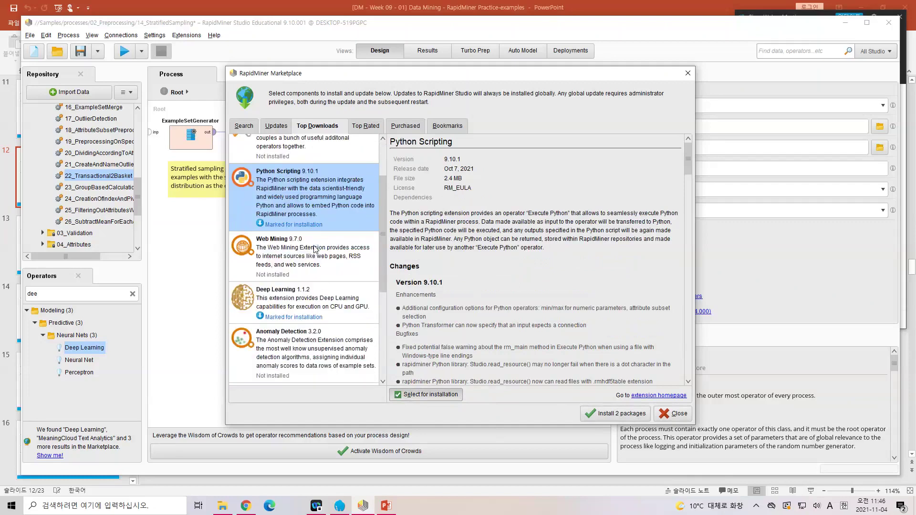
click(337, 295)
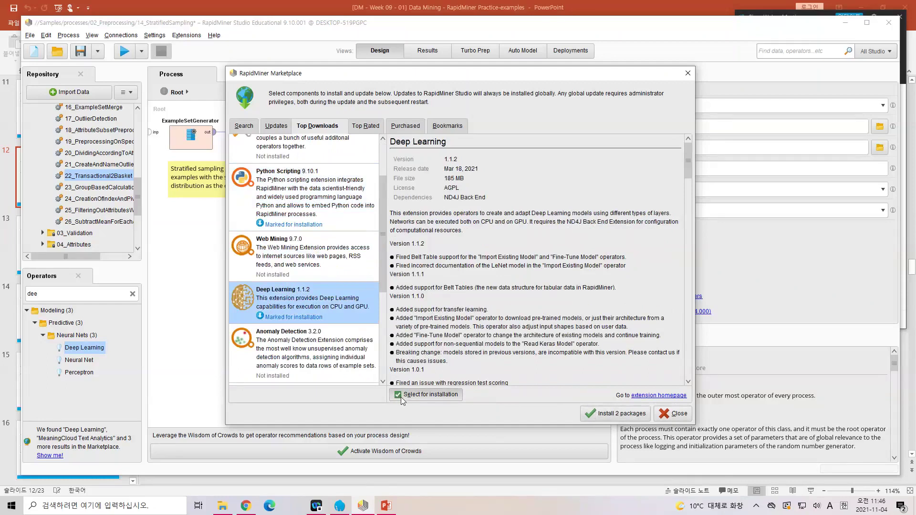
click(609, 414)
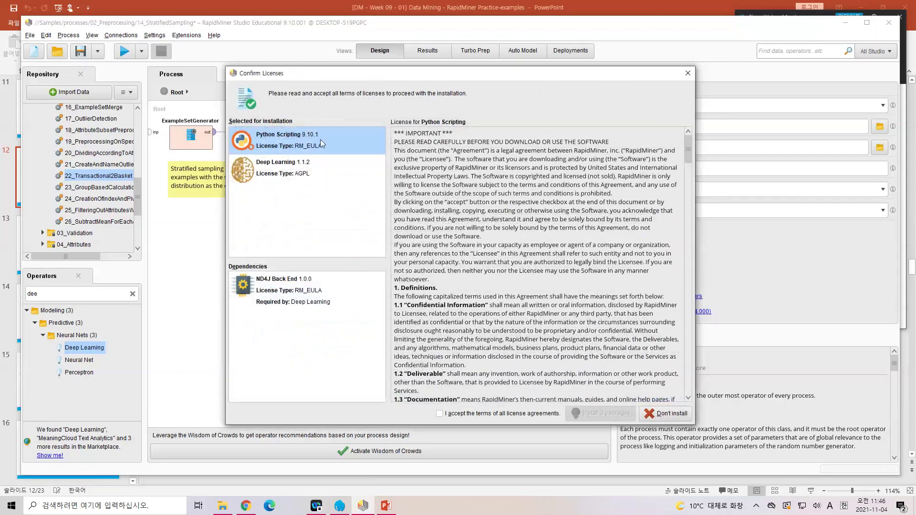
Read through the license agreements of the Python Scripting and Deep Learning extensions
click(330, 167)
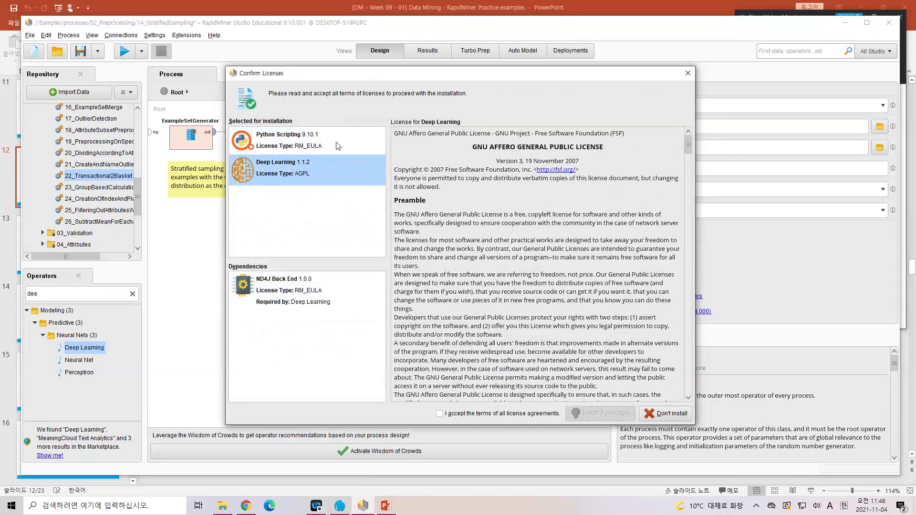
click(338, 145)
scroll(480, 223, down, 5)
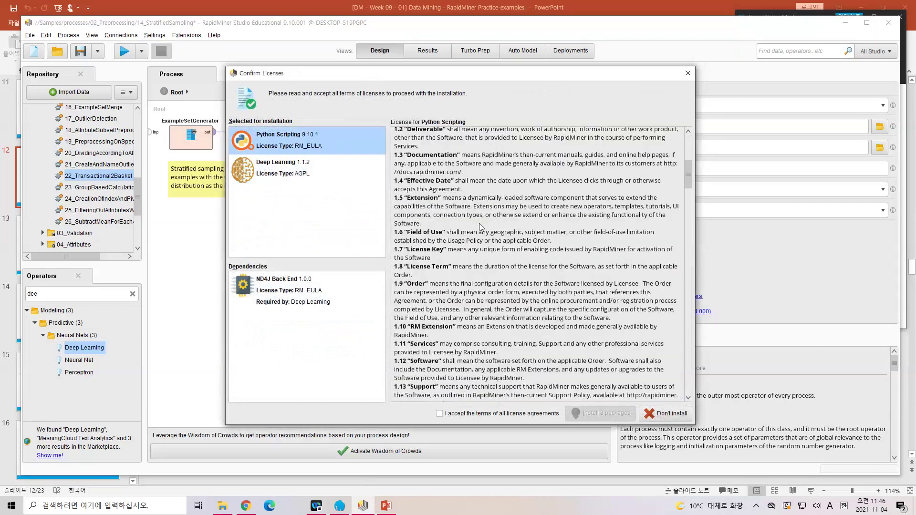
scroll(479, 223, down, 20)
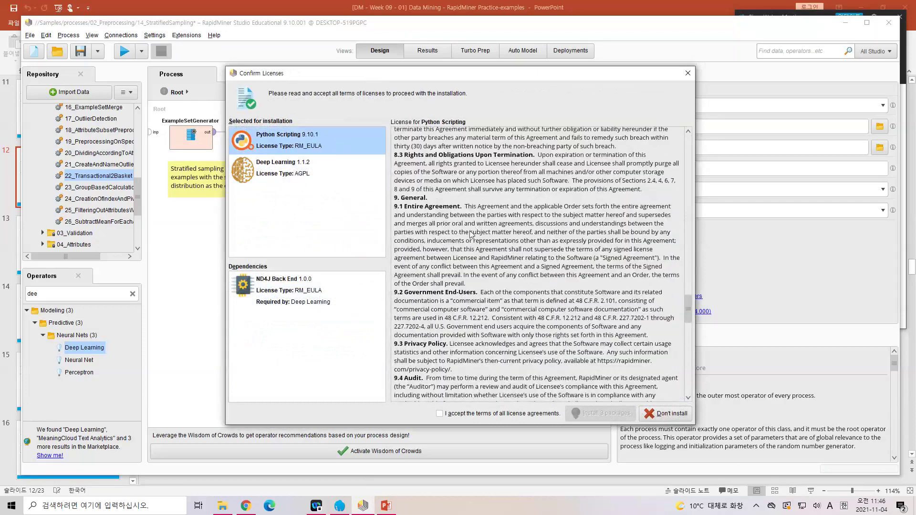
scroll(471, 235, down, 5)
scroll(471, 235, up, 20)
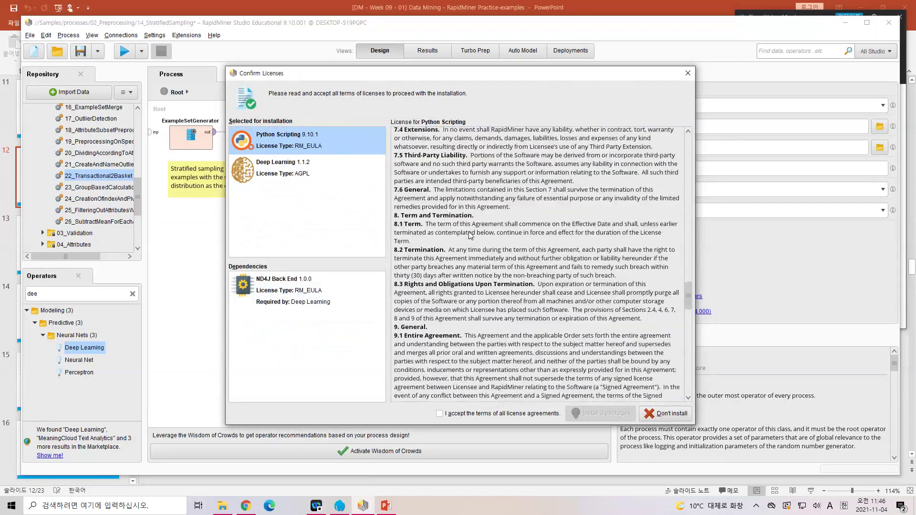
scroll(471, 235, up, 5)
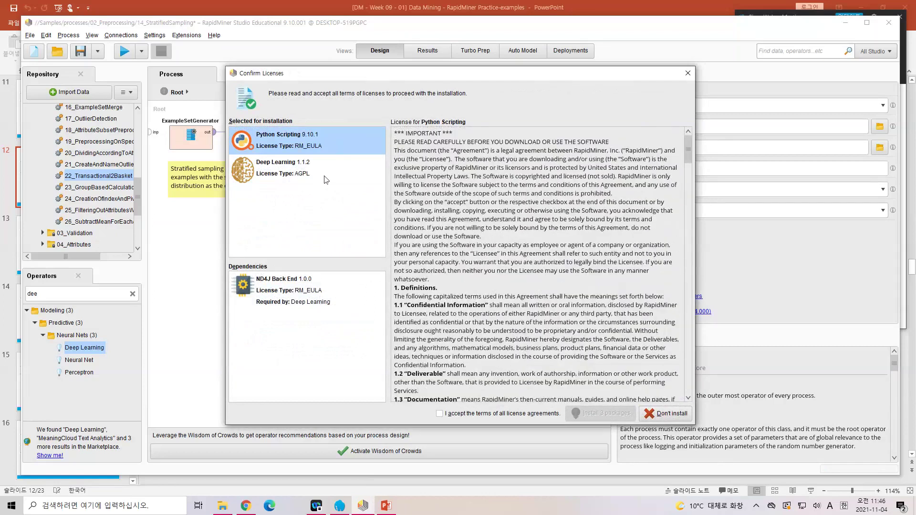
click(327, 179)
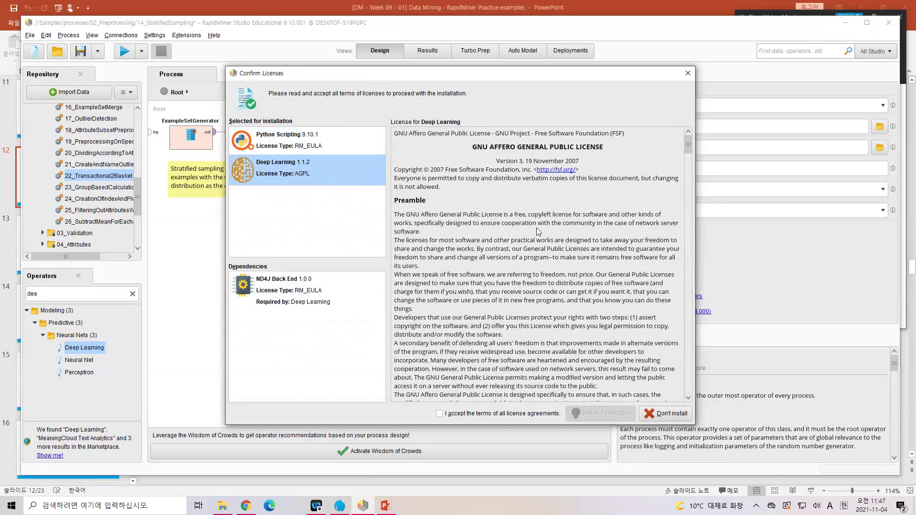
scroll(538, 231, down, 12)
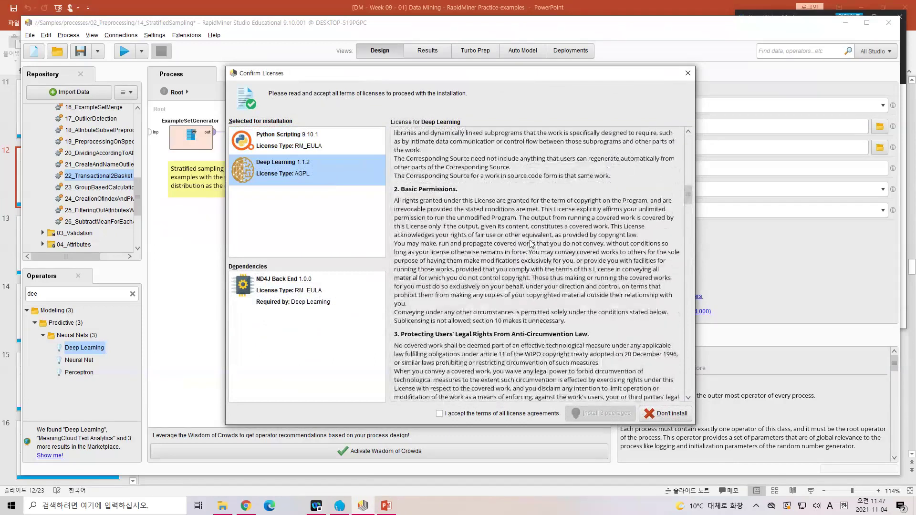
scroll(531, 244, up, 12)
Accept the terms of all license agreements and install the extensions with the ND4J Back End dependency
click(440, 414)
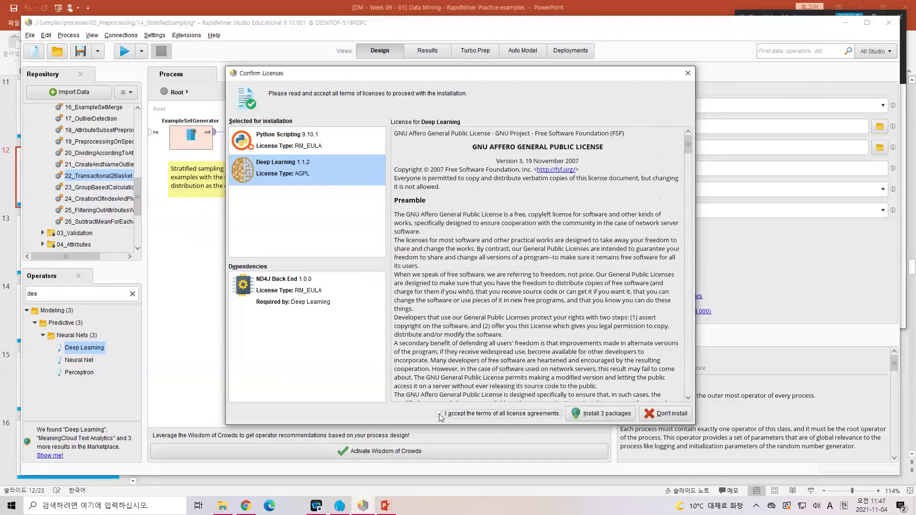
click(302, 299)
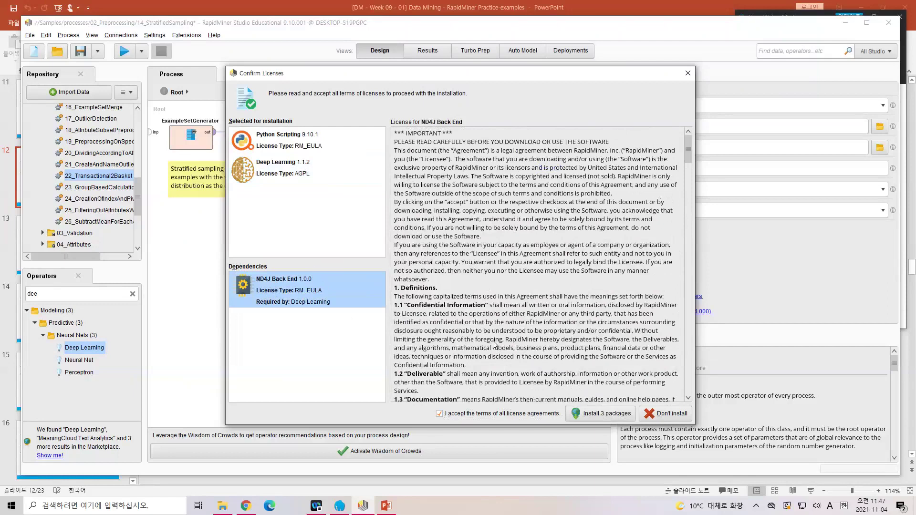
click(605, 415)
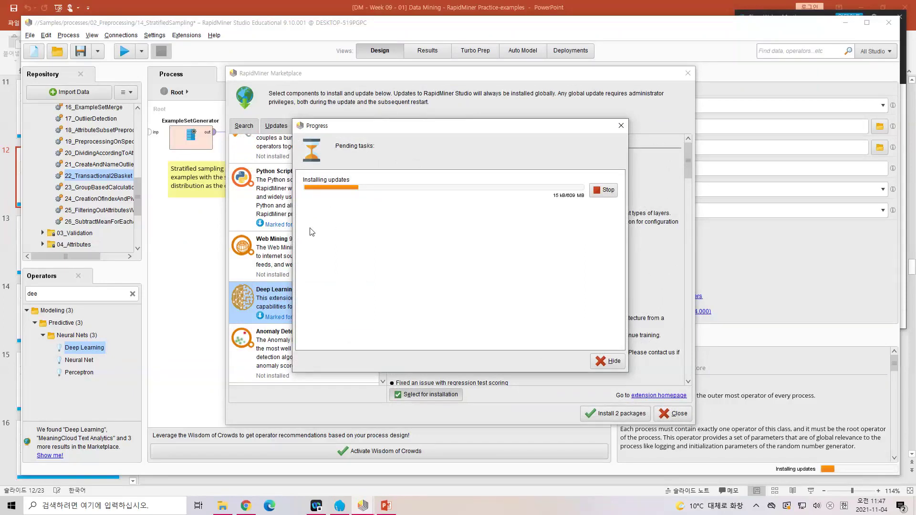
drag(391, 134, 565, 120)
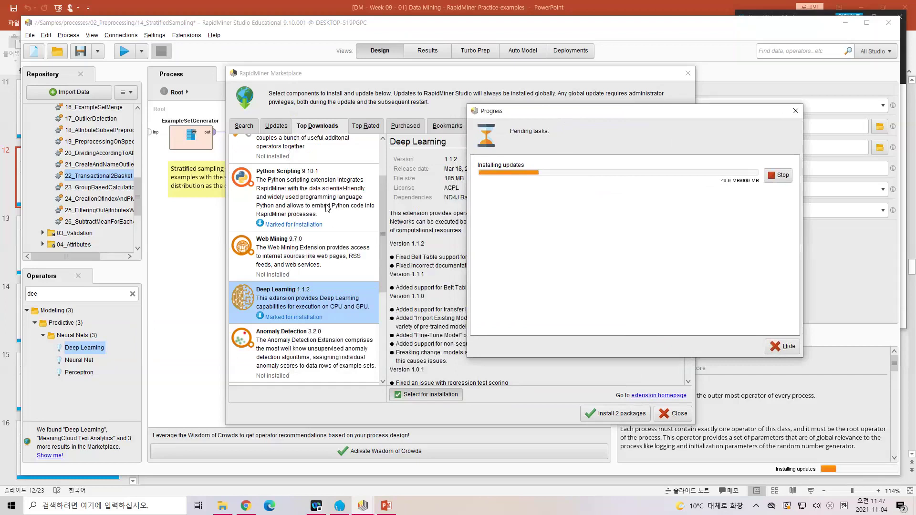
drag(573, 116, 449, 110)
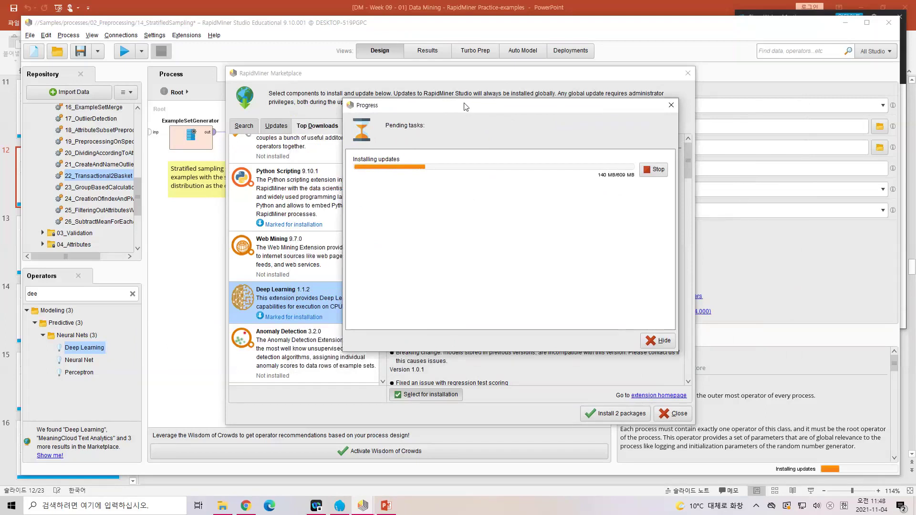
drag(465, 106, 541, 93)
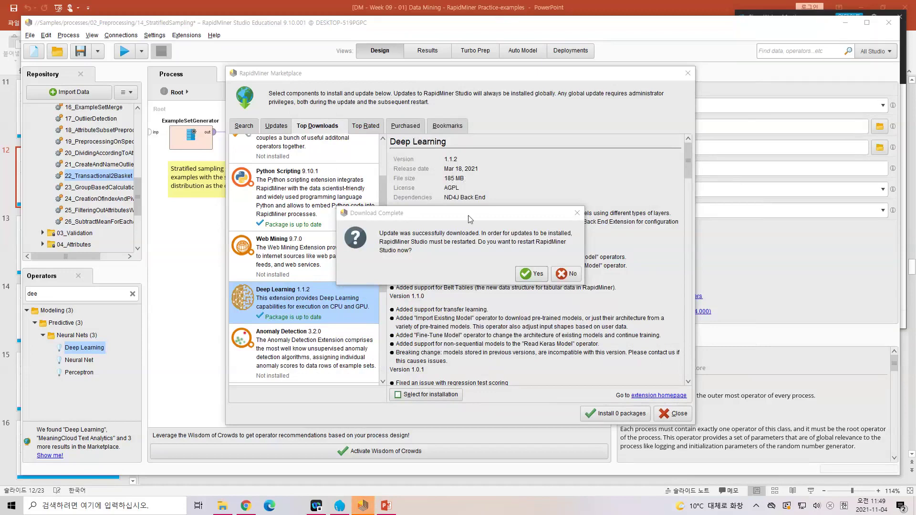
Restart RapidMiner Studio without saving the changes to 14_StratifiedSampling, and minimize the Cisco Webex Meetings window
drag(470, 213, 468, 186)
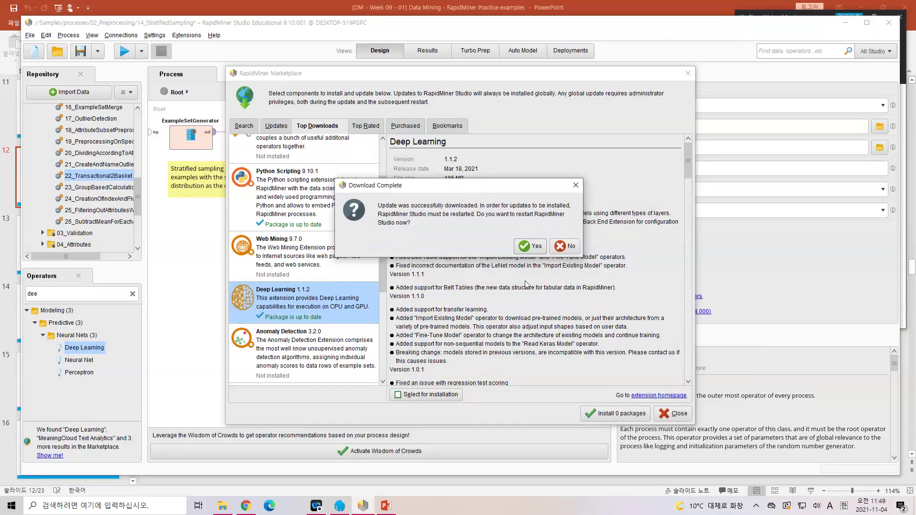
click(535, 245)
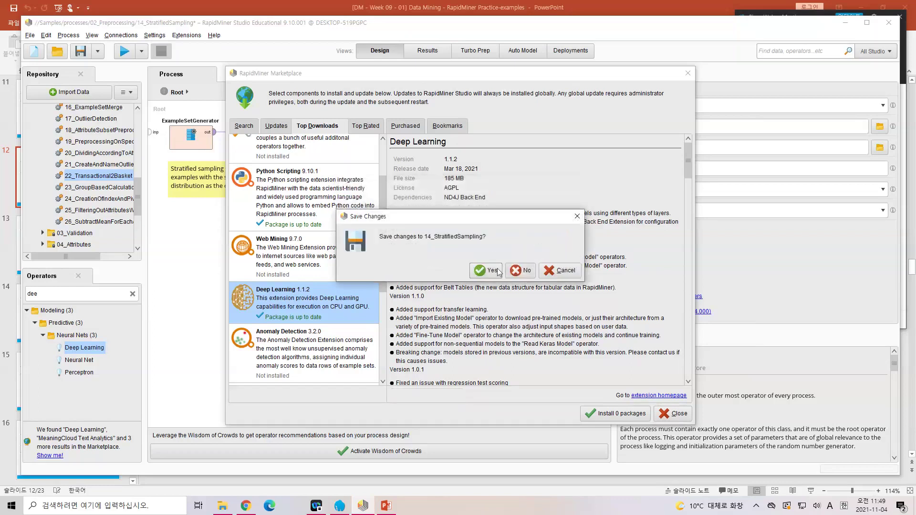
click(515, 270)
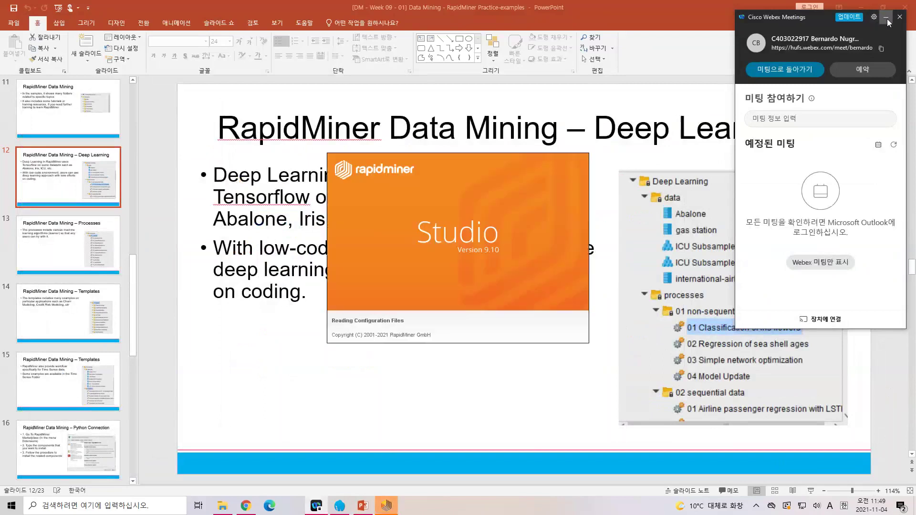
click(887, 19)
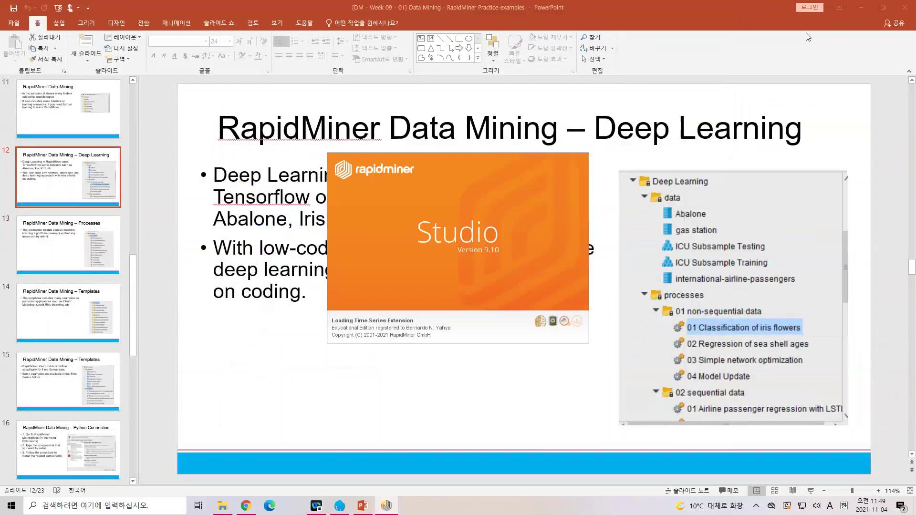
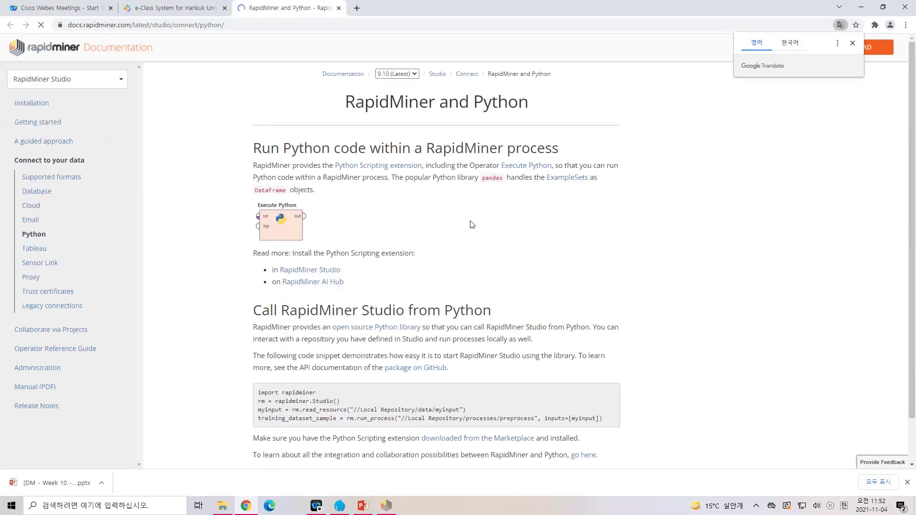
Switch from the RapidMiner and Python documentation to RapidMiner Studio and open the Abalone dataset in the Deep Learning samples
scroll(475, 226, down, 1)
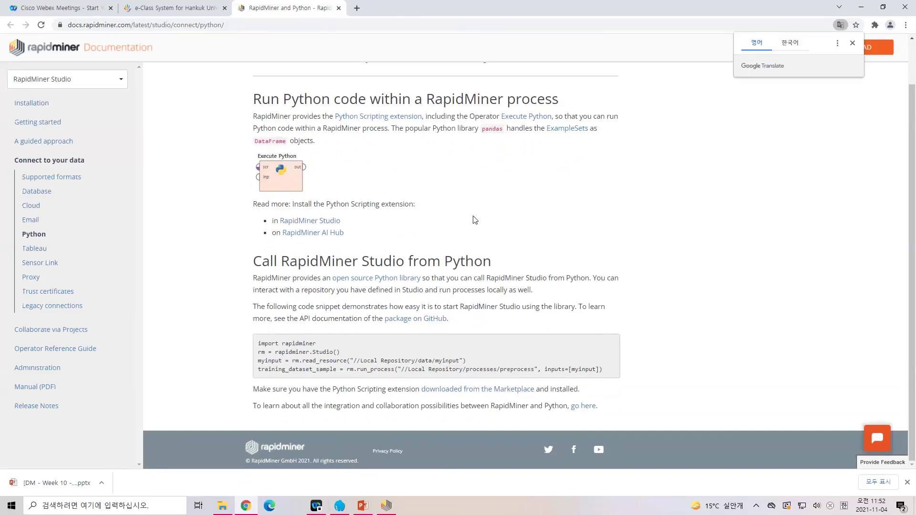
click(393, 511)
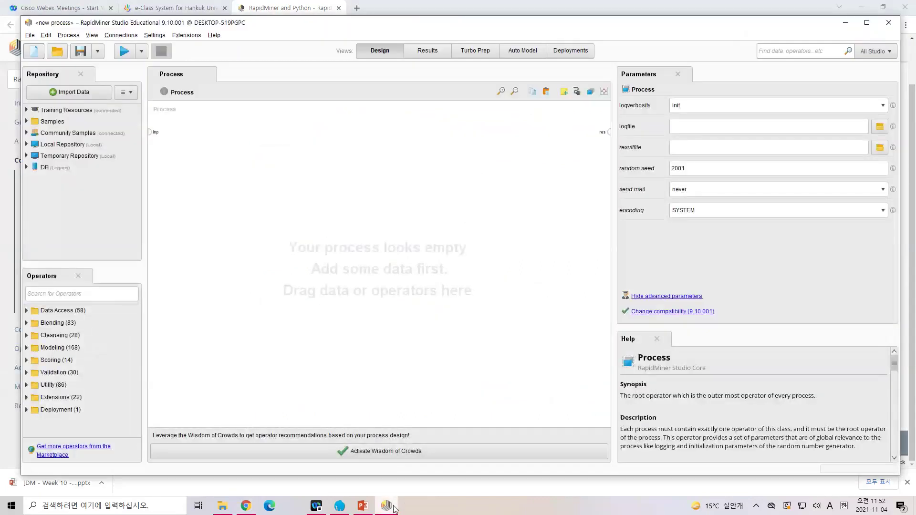
click(27, 122)
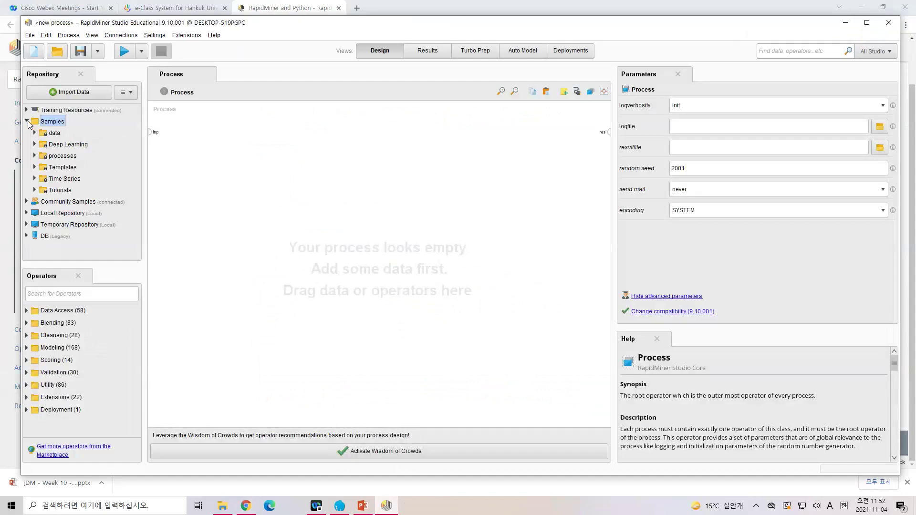
click(35, 145)
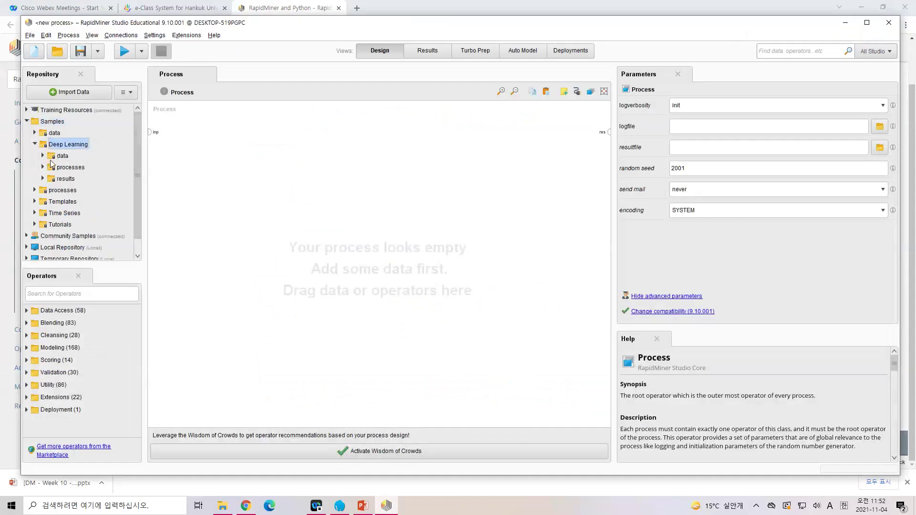
click(43, 156)
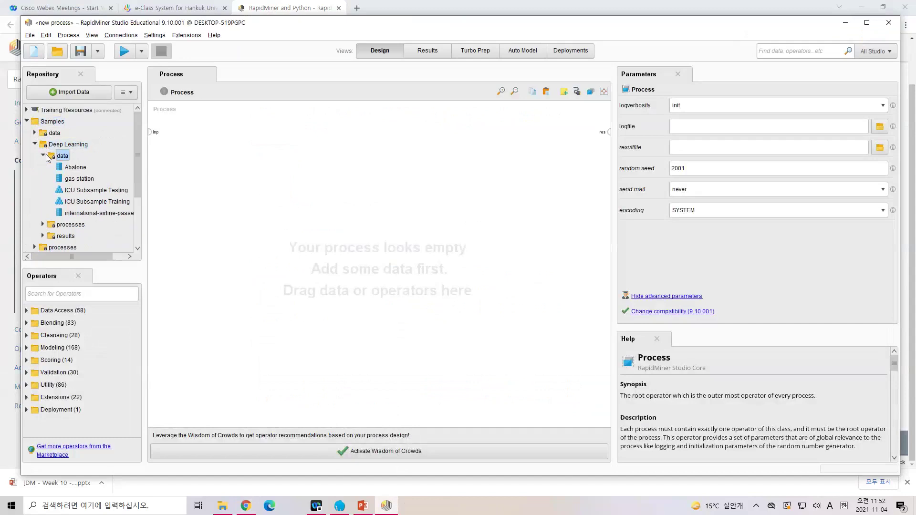
click(81, 168)
double_click(82, 168)
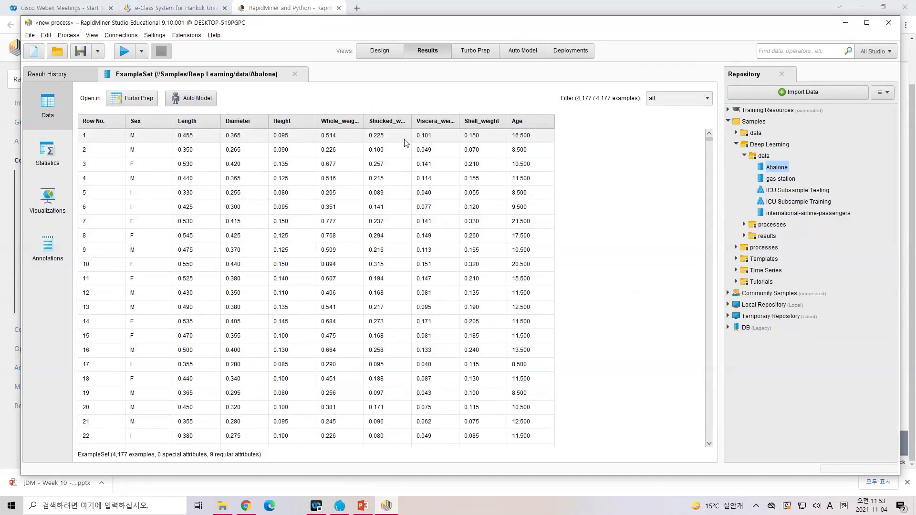
Switch to Chrome and search the web for "abalone" in a new tab
click(248, 510)
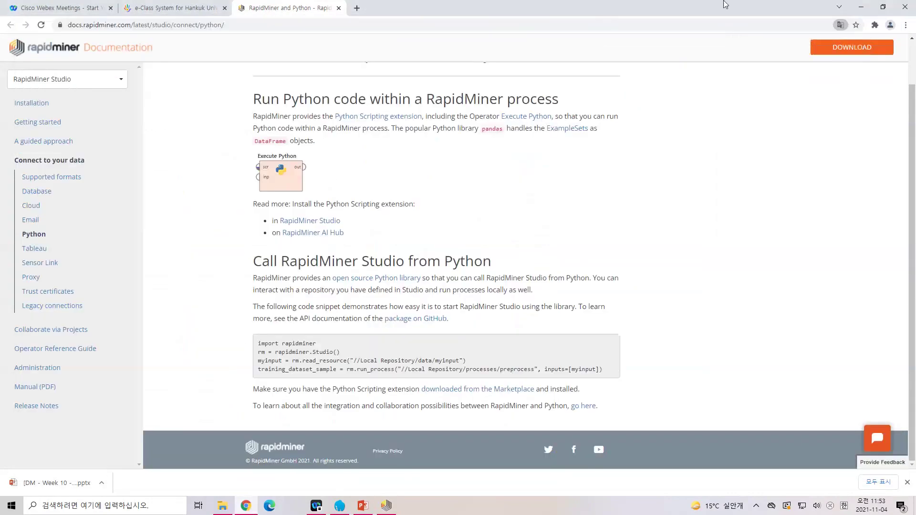
key(ctrl+t)
text(a)
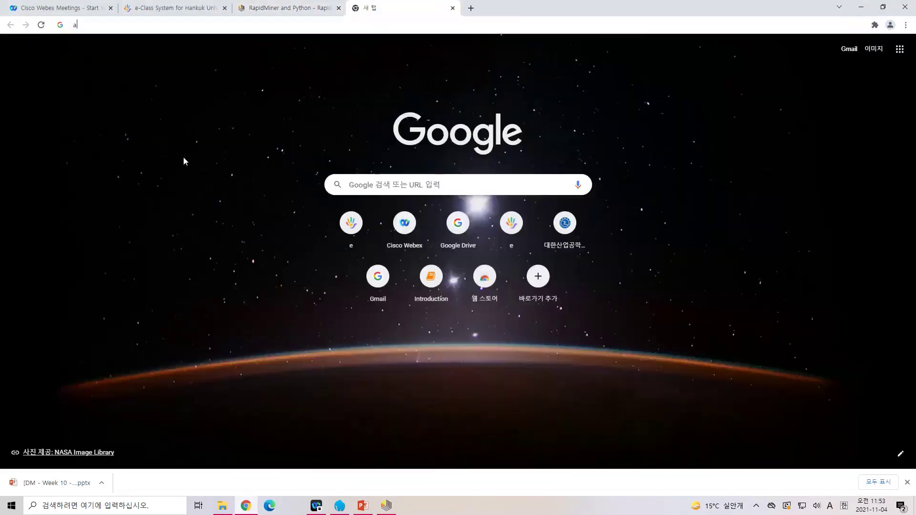
text(balone)
key(Return)
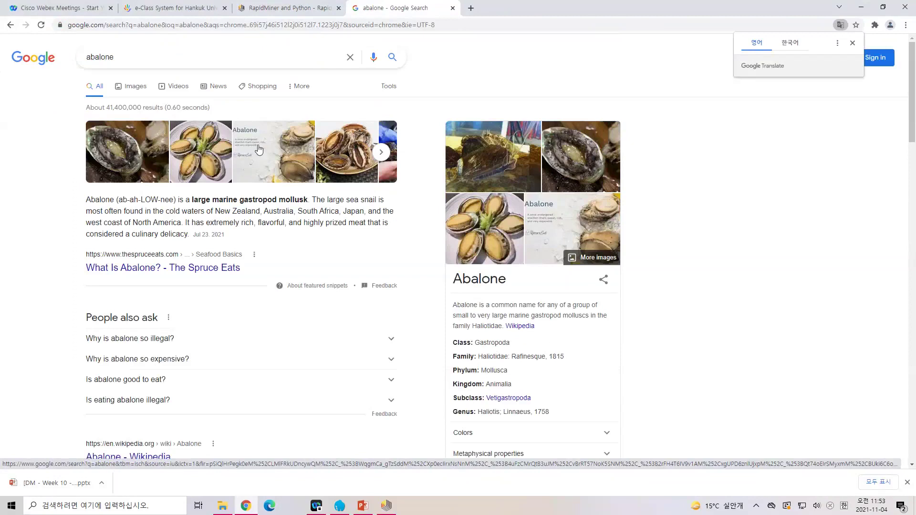
Return to RapidMiner Studio, sort the Abalone examples by Shucked_weight in descending order, and check the weight columns' summaries
click(387, 506)
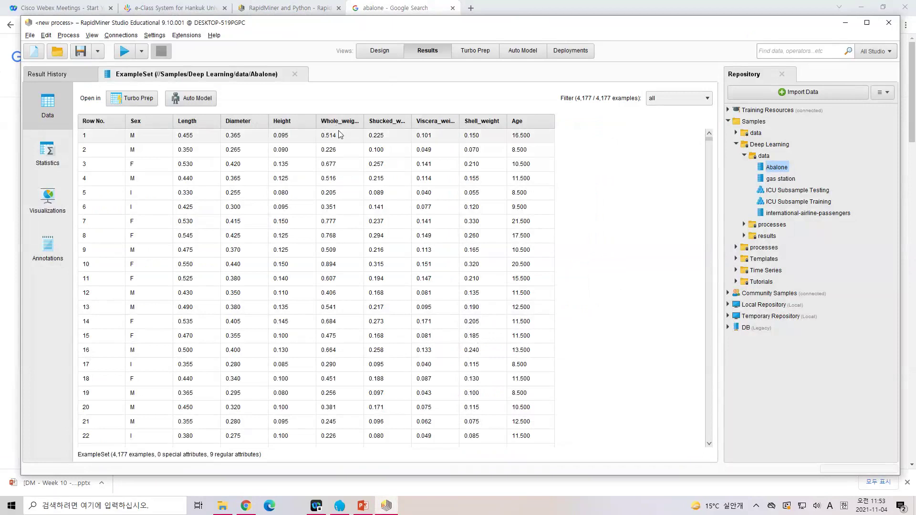
click(403, 122)
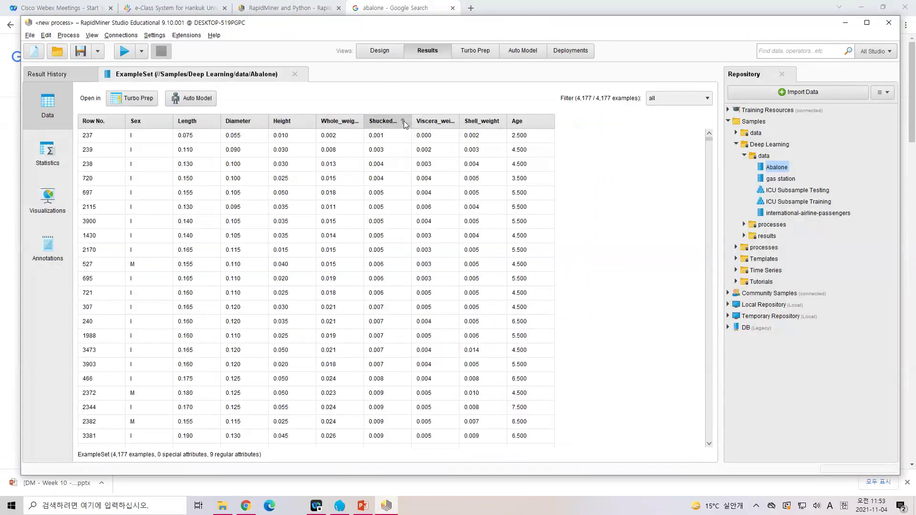
click(384, 122)
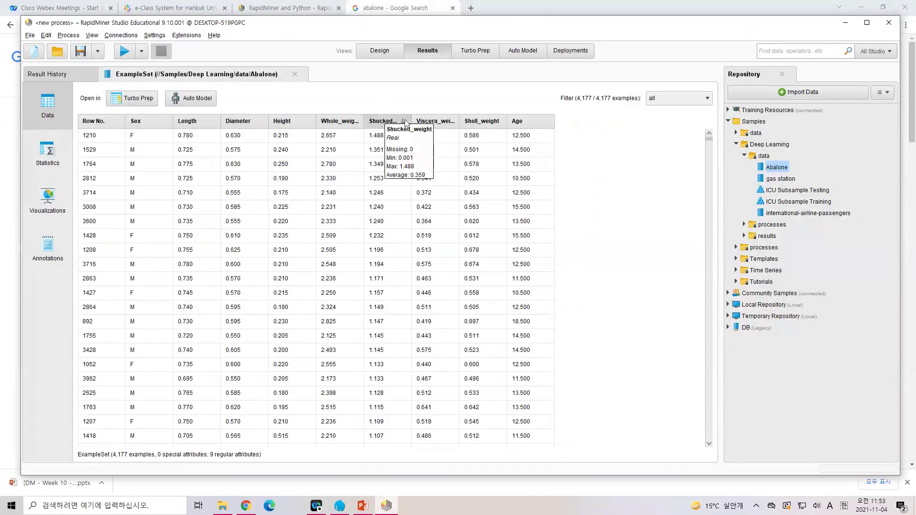
mouse_move(439, 126)
mouse_move(476, 127)
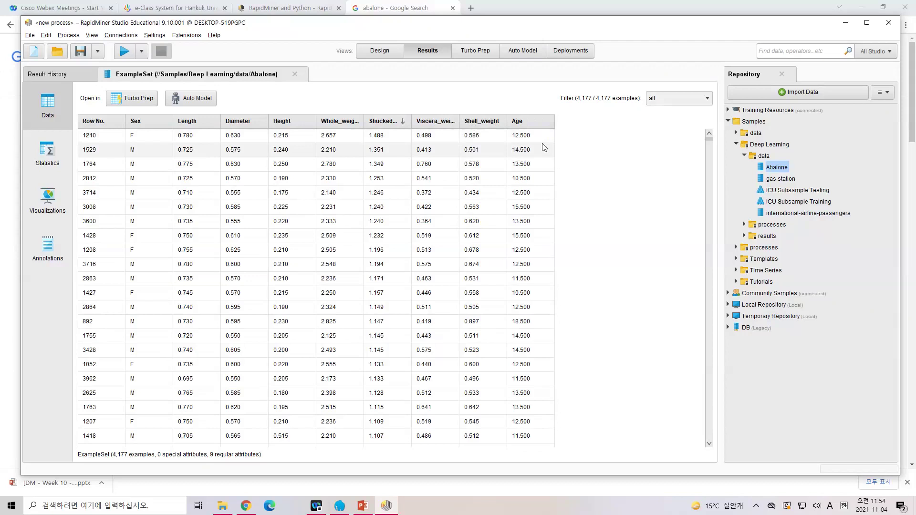
Open the gas station dataset from the Deep Learning samples and inspect its id, change and date columns
click(366, 52)
click(86, 182)
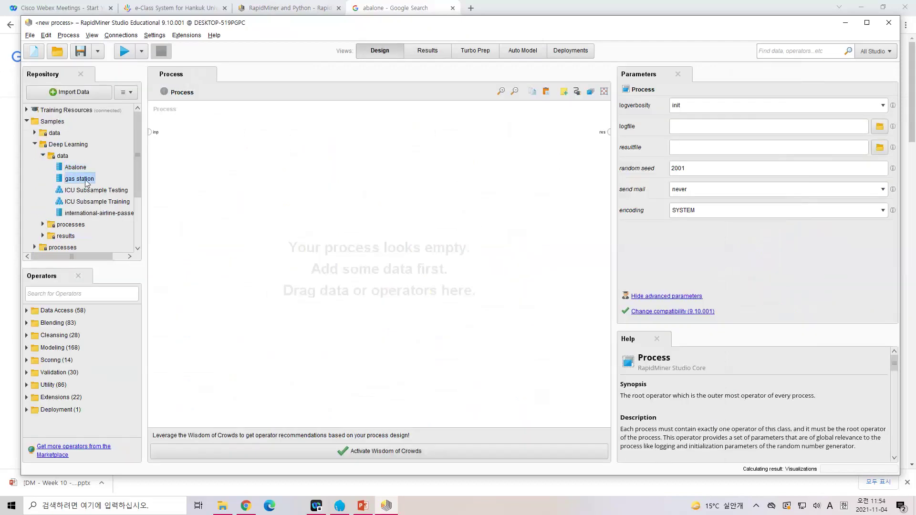
double_click(86, 182)
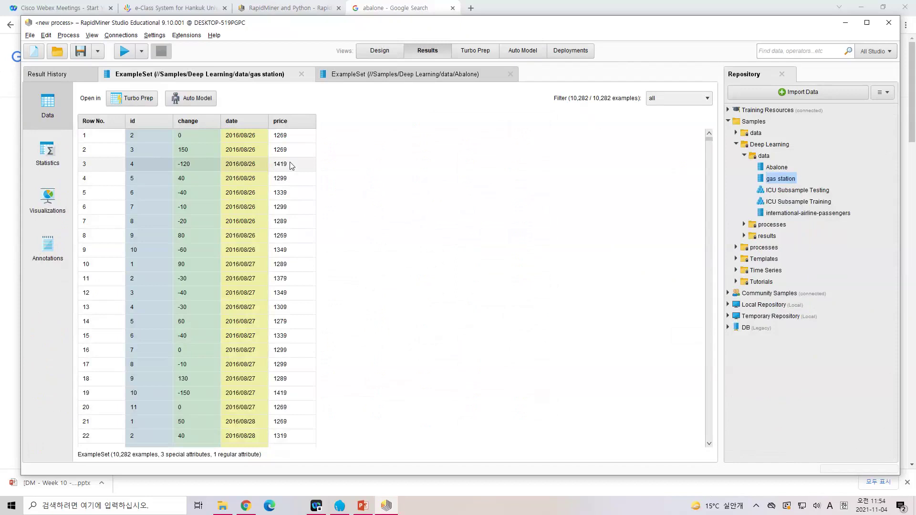
click(189, 140)
click(151, 134)
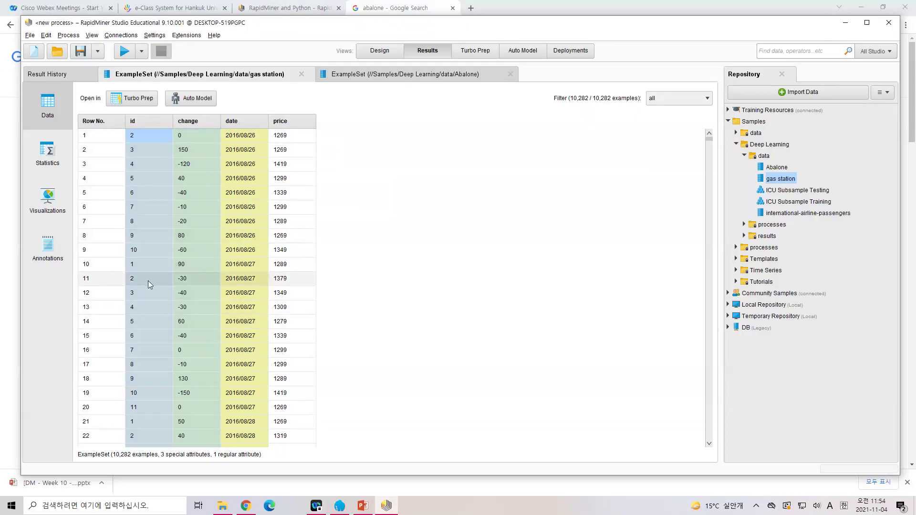
click(254, 281)
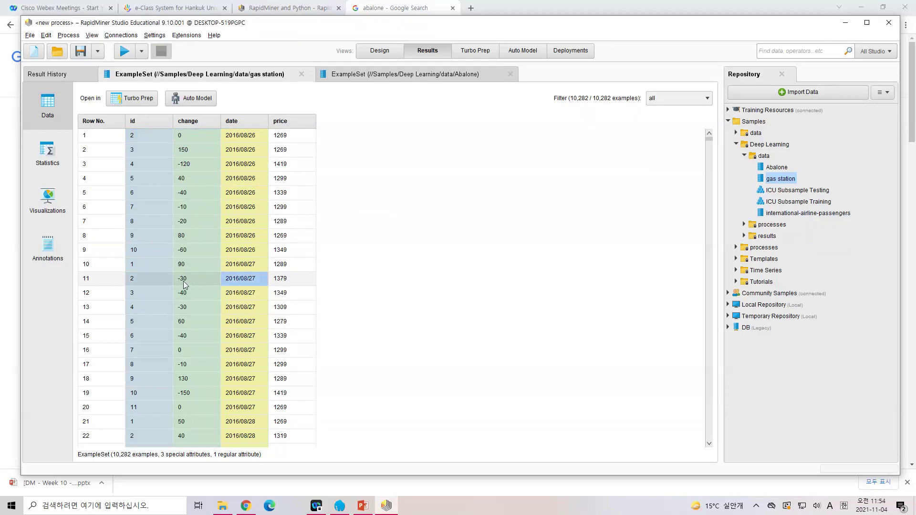
Open the international-airline-passengers dataset from the Deep Learning samples and check the Month values and the passenger column's summary
click(380, 51)
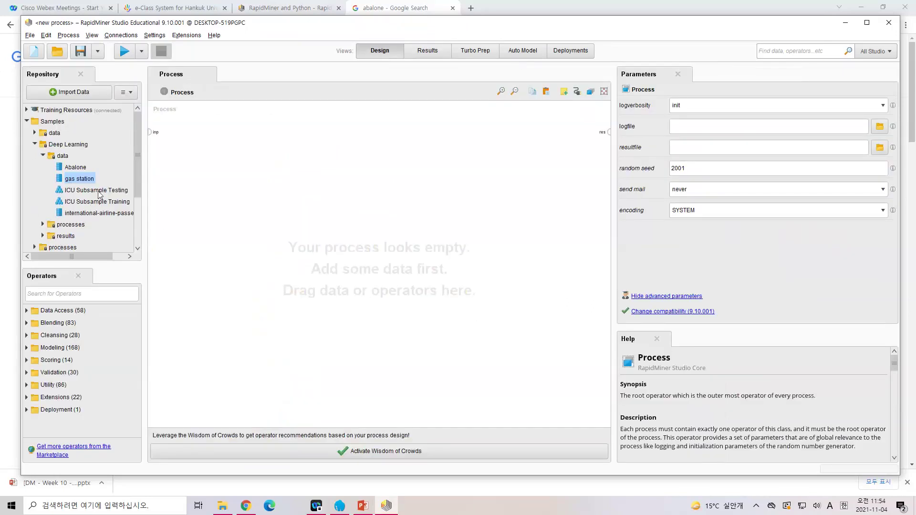
double_click(95, 214)
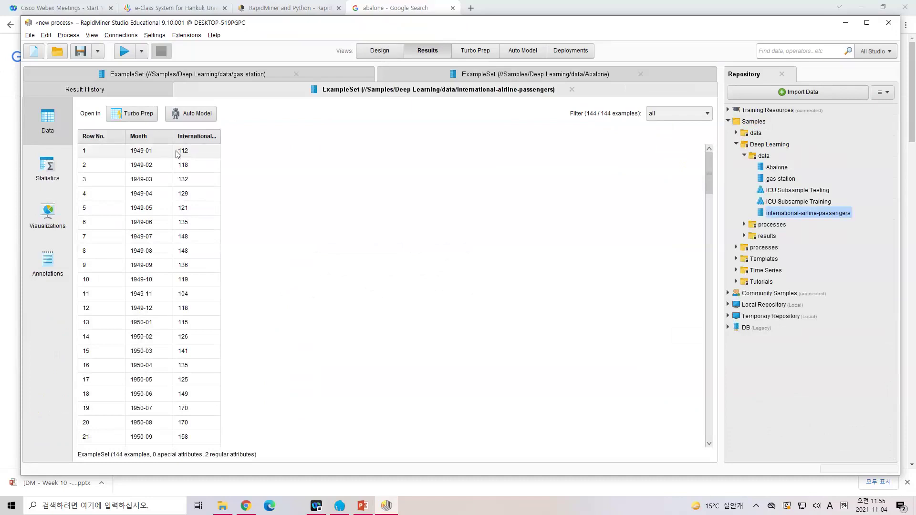
click(162, 154)
click(188, 154)
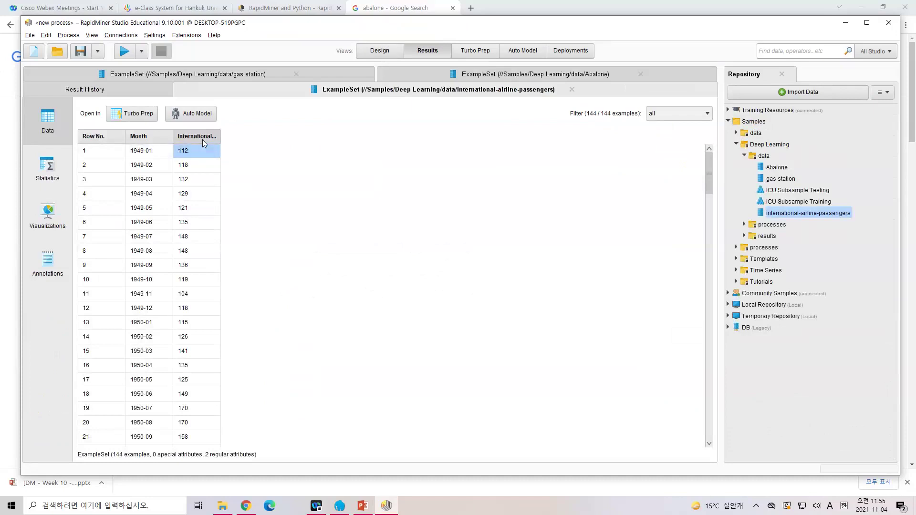
mouse_move(202, 139)
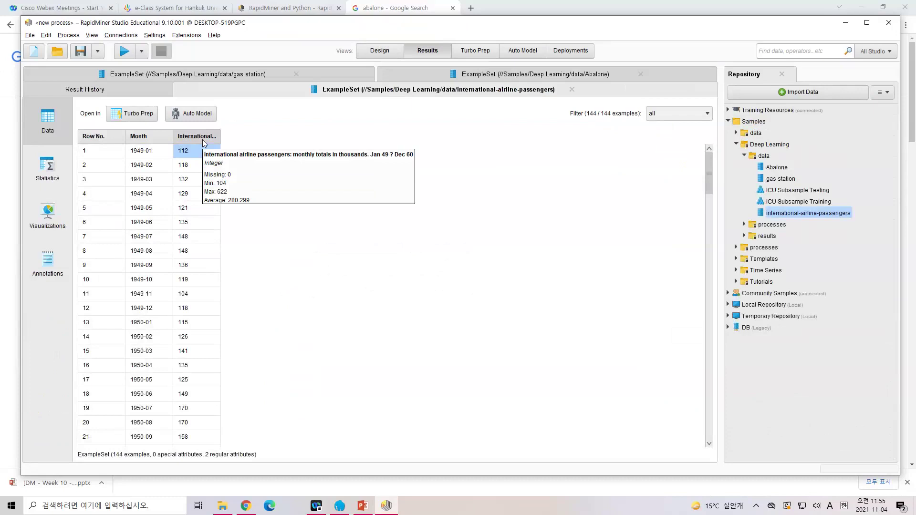
click(156, 147)
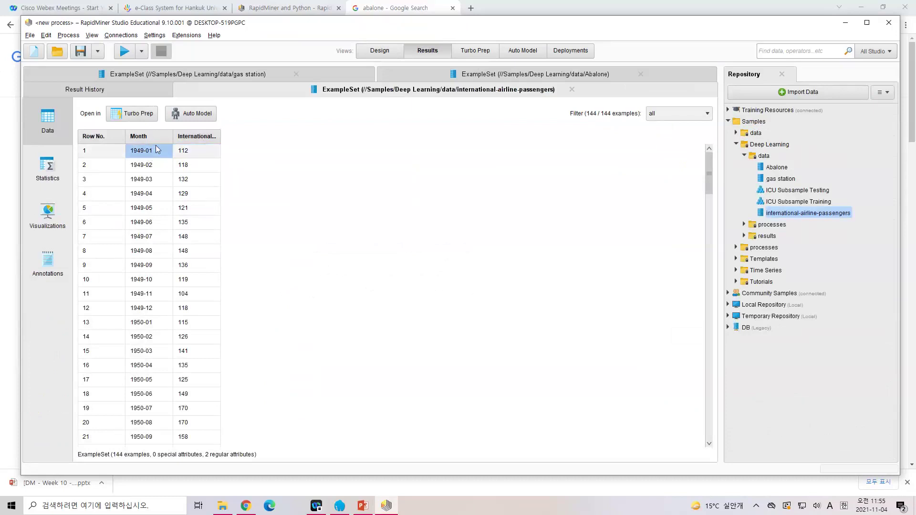
Widen the repository area and open the 01 Classification of iris flowers process from the Deep Learning 01 non-sequential data samples
click(380, 50)
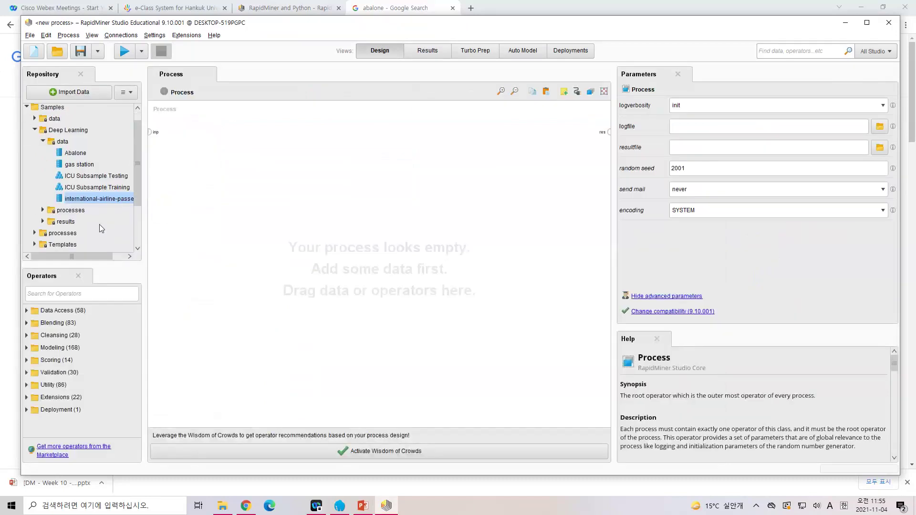
double_click(52, 210)
double_click(51, 209)
drag(144, 194, 189, 195)
click(128, 202)
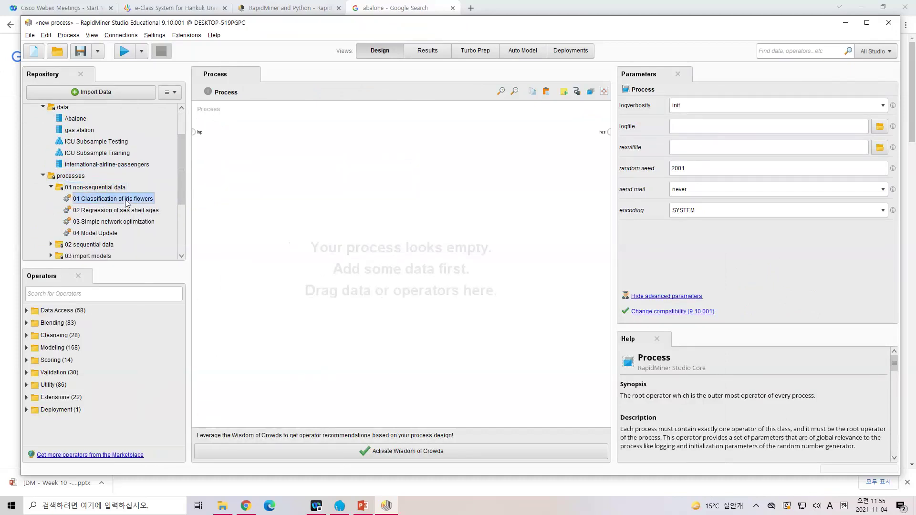
double_click(128, 202)
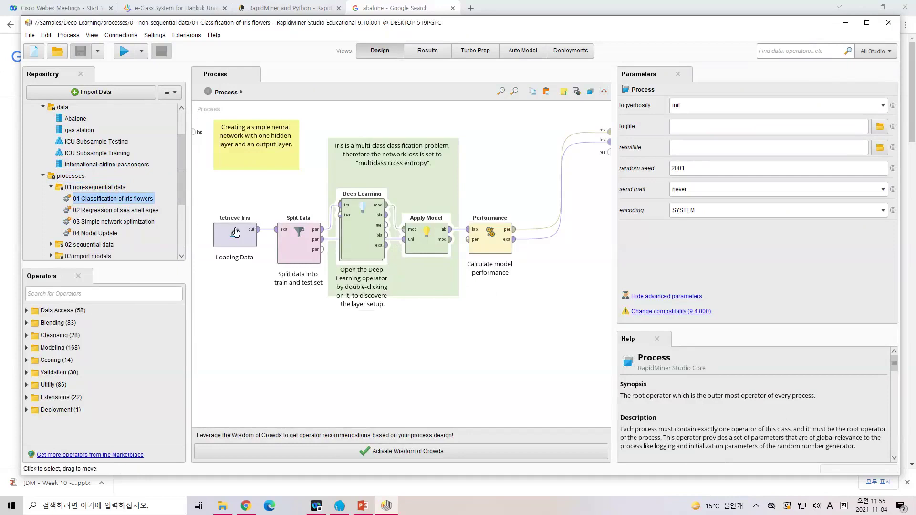
Review the Split Data, Apply Model and Performance operators and the layers inside the Deep Learning operator of the iris process
click(300, 247)
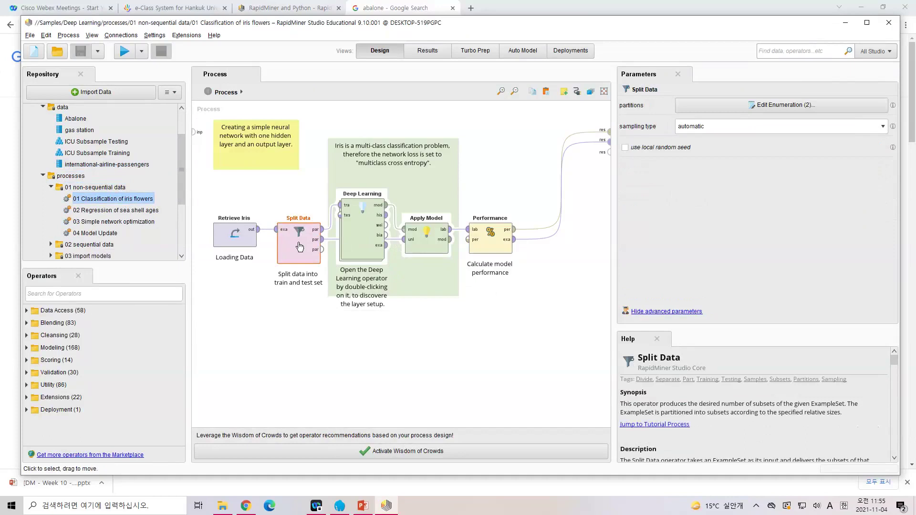
click(371, 226)
double_click(367, 228)
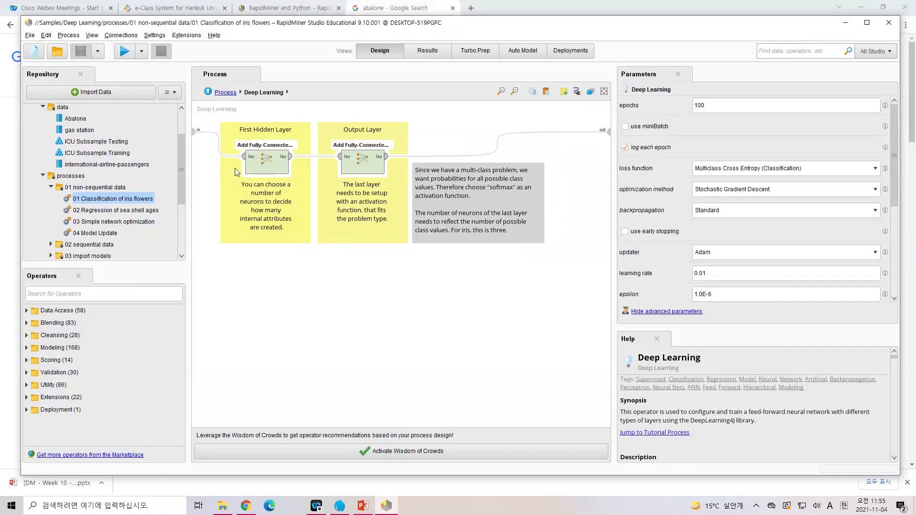
click(222, 93)
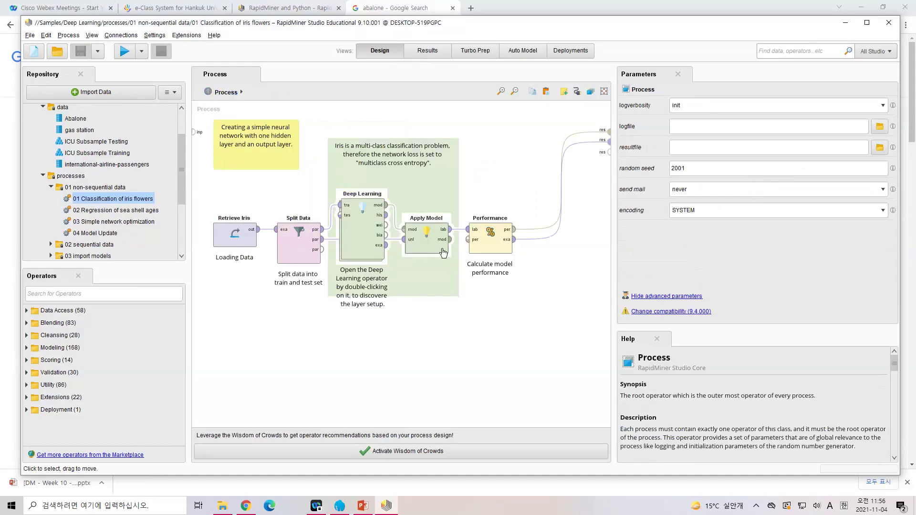
click(444, 252)
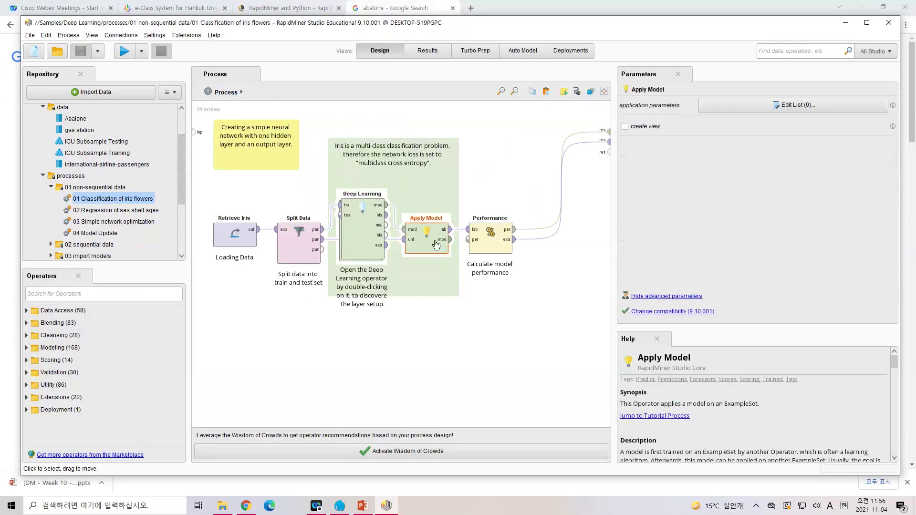
click(495, 243)
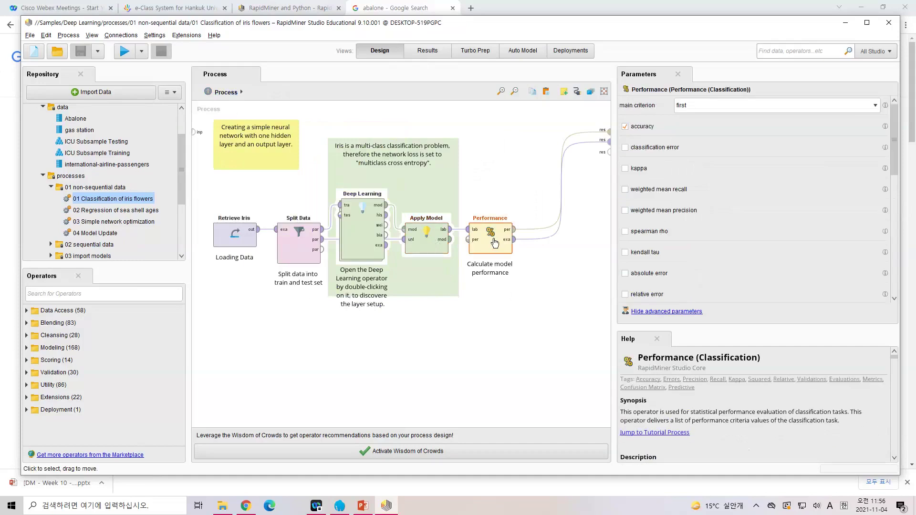
Run the iris classification process and view its PerformanceVector
click(122, 53)
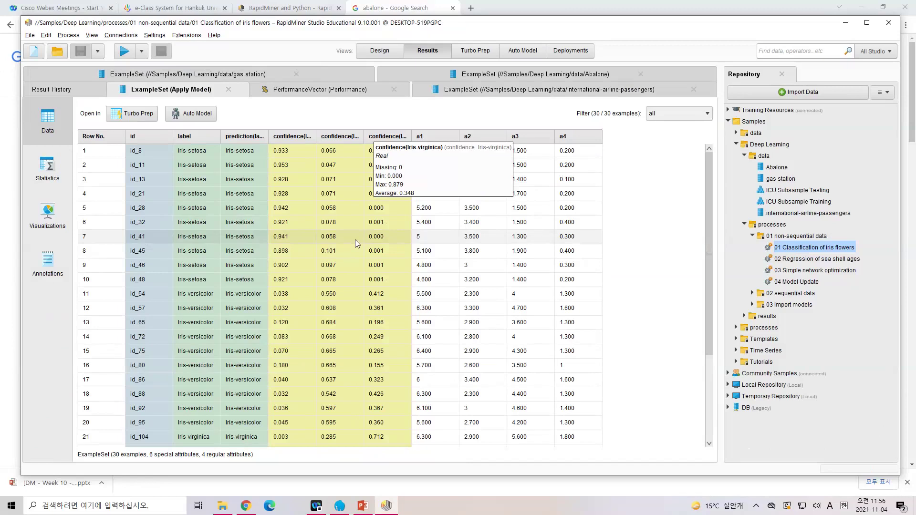
click(320, 89)
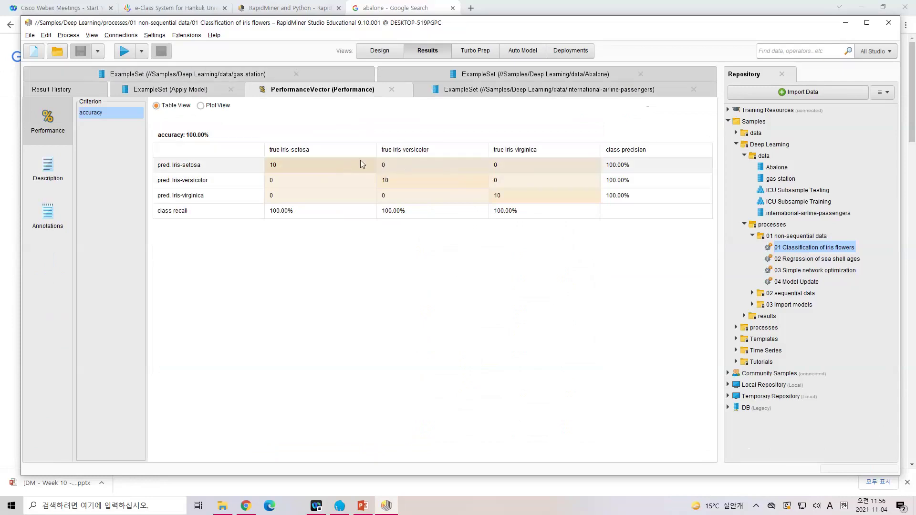
Close all the open ExampleSet and PerformanceVector results
click(694, 90)
click(640, 74)
click(335, 74)
click(369, 74)
click(425, 74)
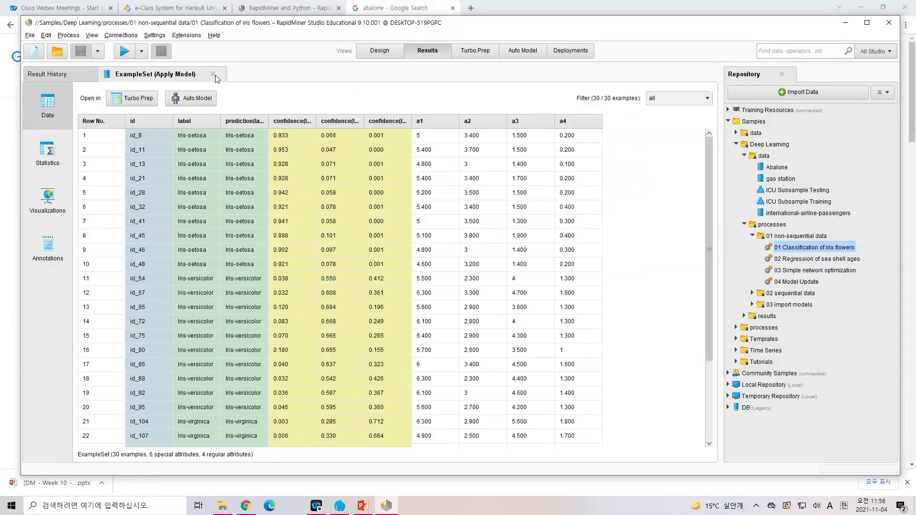
click(215, 74)
Open the sample process 02 Regression of sea shell ages, followed by 01 Airline passenger regression with LSTM from 02 sequential data
click(382, 55)
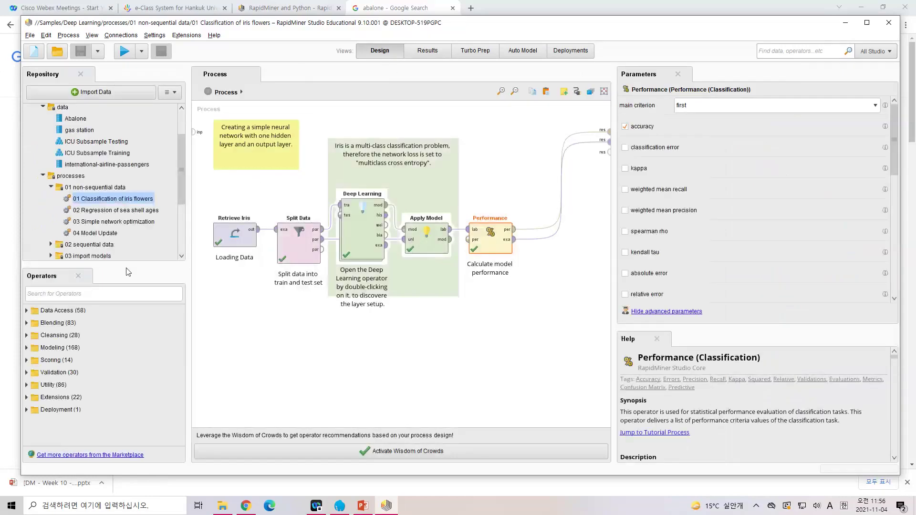
double_click(122, 211)
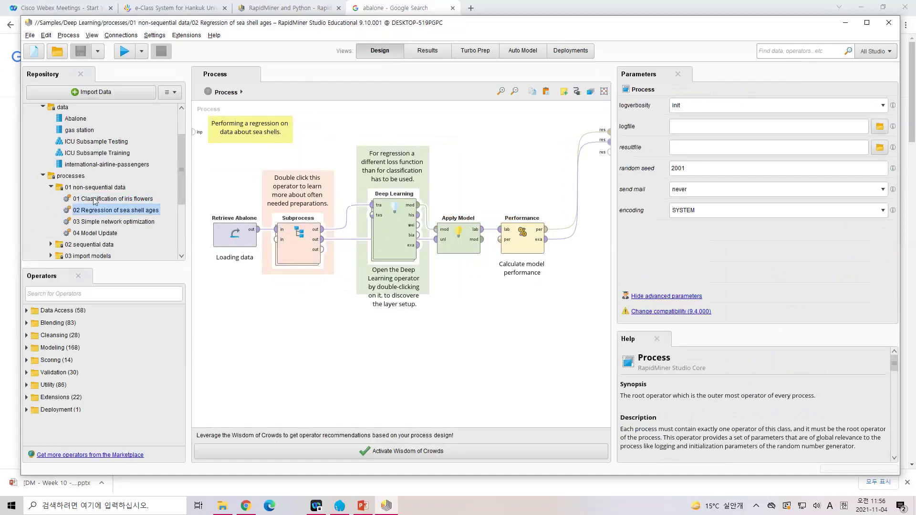
scroll(110, 210, down, 2)
double_click(57, 216)
scroll(138, 239, down, 1)
double_click(122, 211)
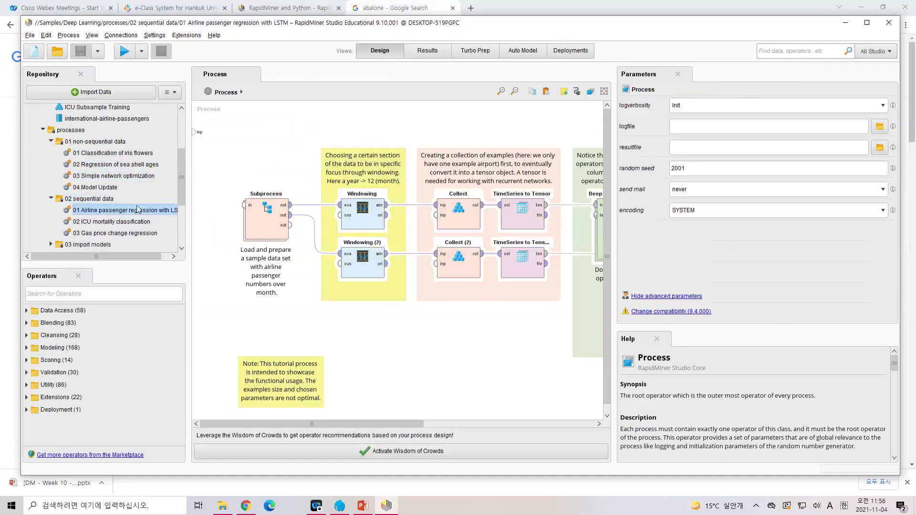
Run the airline passenger LSTM process and highlight the root_mean_squared_error heading in its performance result
mouse_move(403, 424)
mouse_down()
mouse_move(501, 423)
mouse_move(403, 424)
mouse_up()
click(123, 51)
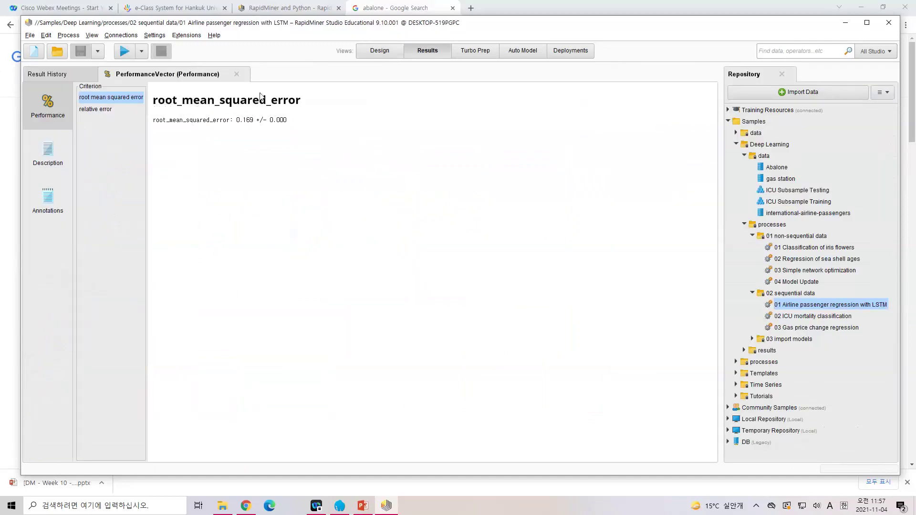
drag(153, 102, 312, 103)
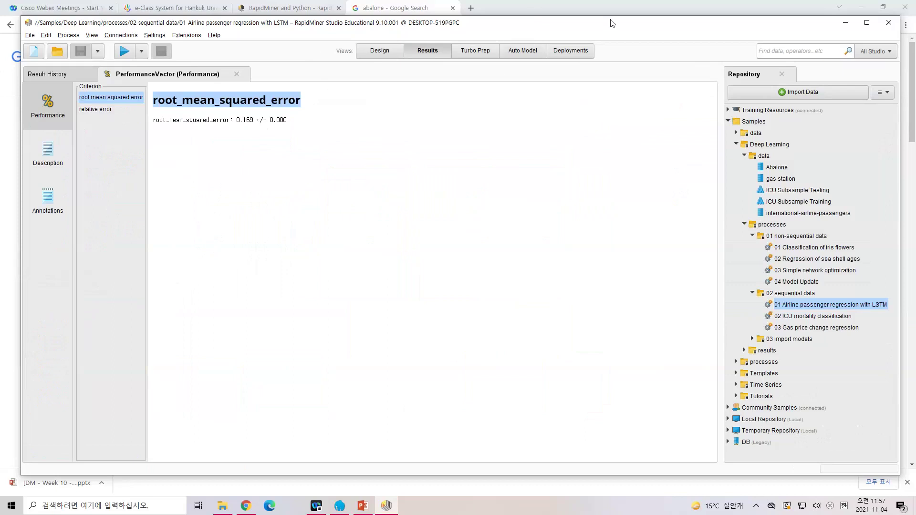
Annotate the screen with a rising regression line, a point with its error bracket, a circle around "mean" and a square-root sign
drag(232, 286, 576, 139)
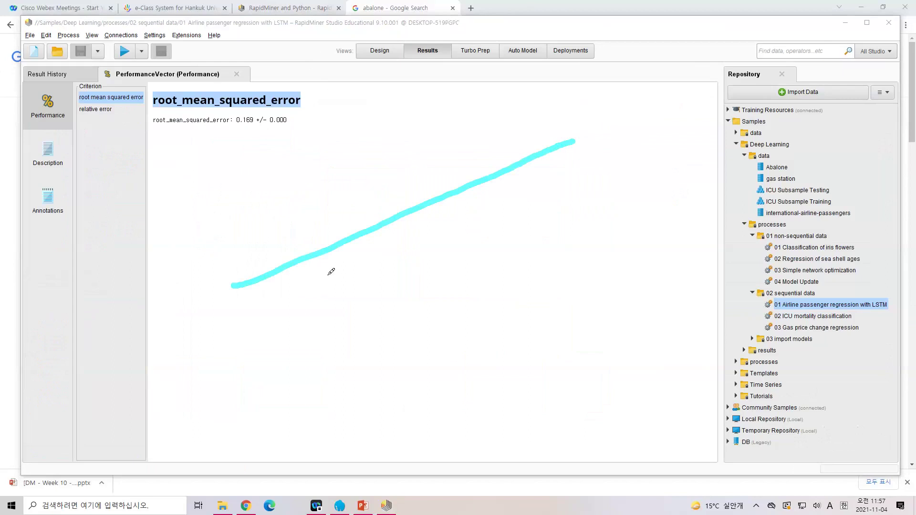
drag(325, 276, 332, 280)
mouse_move(339, 246)
mouse_down()
mouse_move(350, 250)
mouse_move(345, 280)
mouse_up()
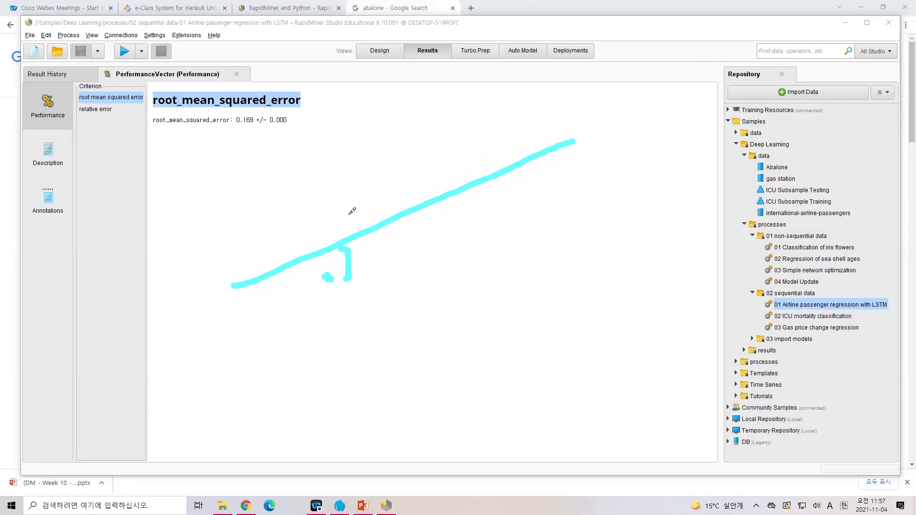
mouse_move(189, 108)
mouse_down()
mouse_move(223, 104)
mouse_move(226, 91)
mouse_move(186, 87)
mouse_up()
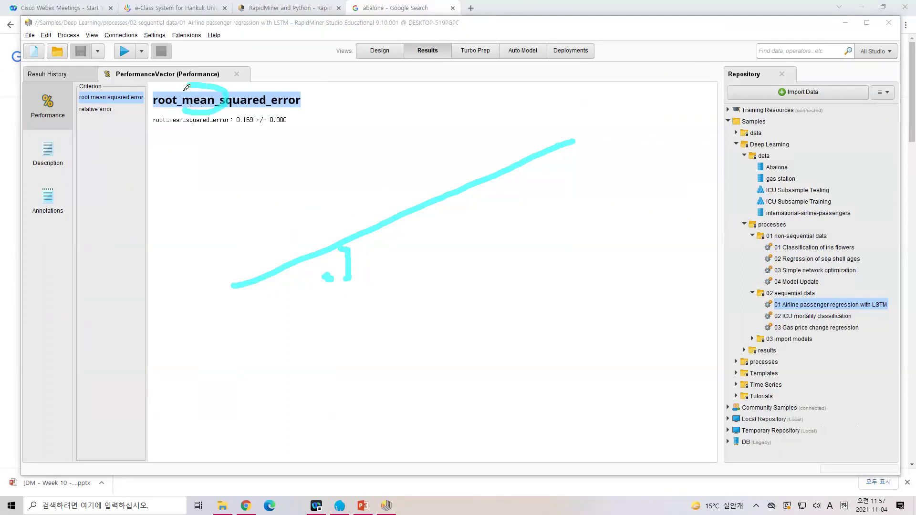
mouse_move(340, 147)
mouse_down()
mouse_move(354, 171)
mouse_move(364, 106)
mouse_up()
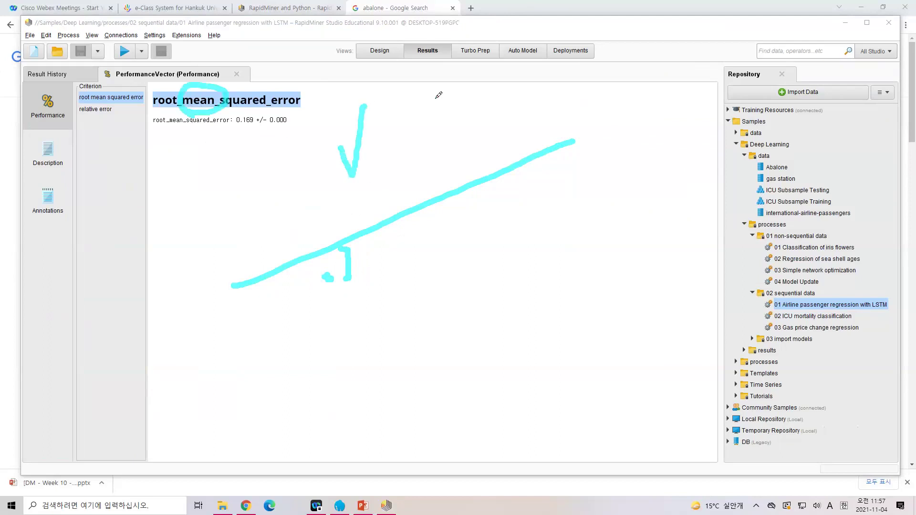
drag(436, 98, 538, 104)
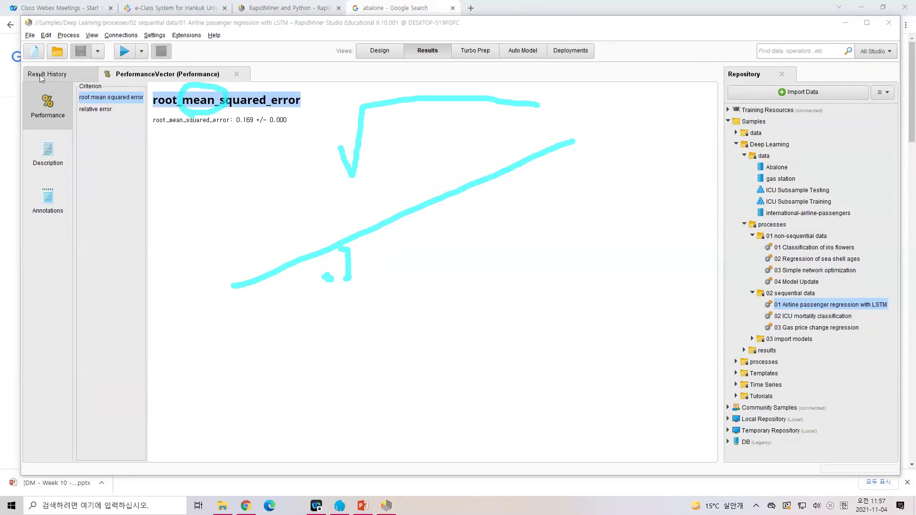
Open the 02 ICU mortality classification process, followed by 03 Gas price change regression, and look over the latter's whole workflow
click(380, 51)
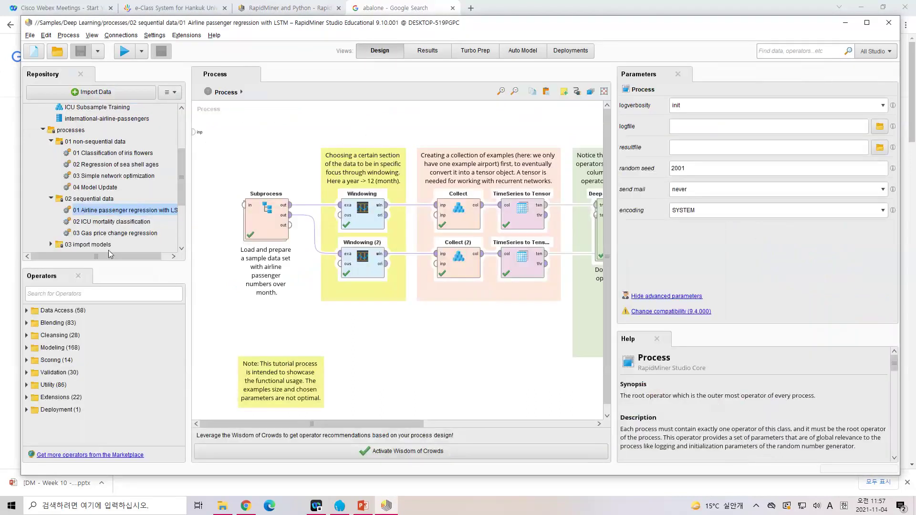
double_click(115, 222)
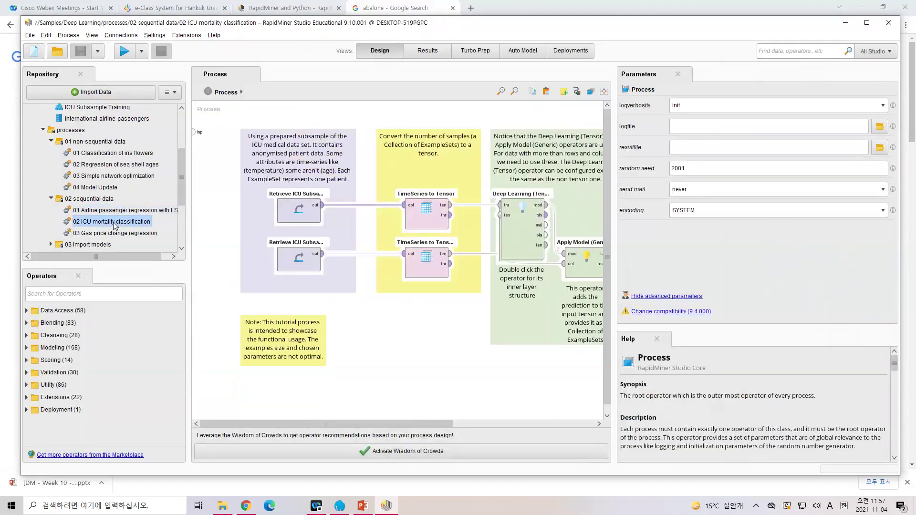
double_click(117, 233)
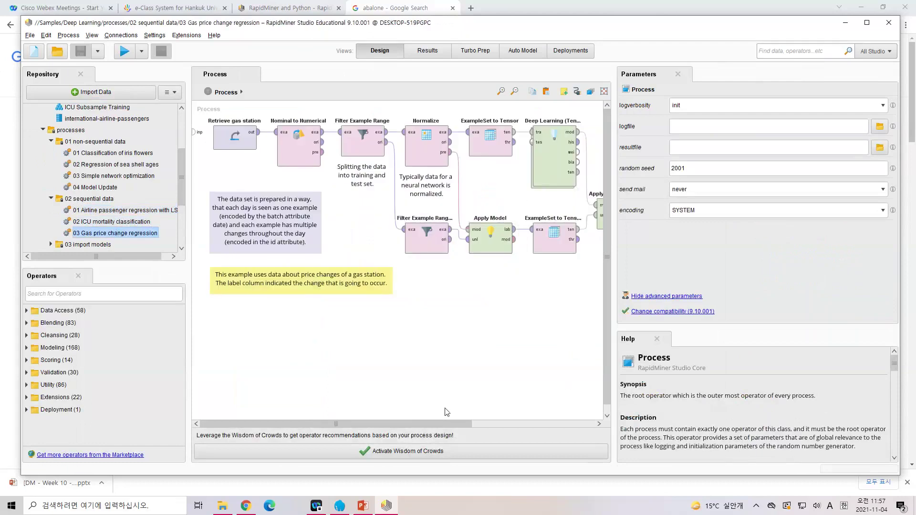
click(510, 424)
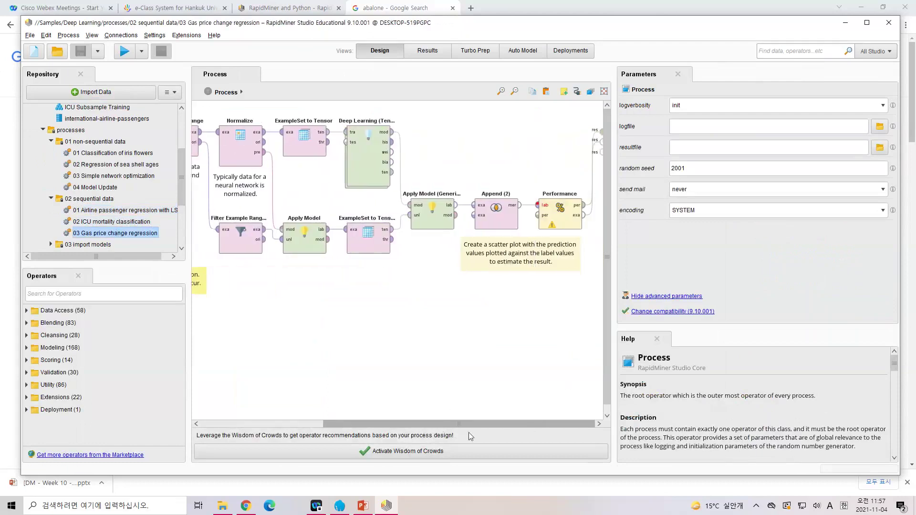
scroll(374, 424, left, 5)
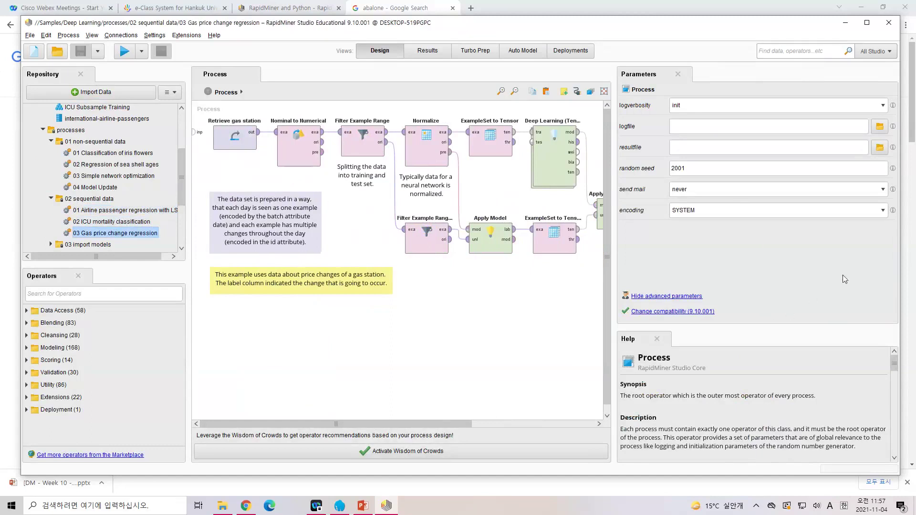
Switch to the PowerPoint deck, show slide 13 on Processes, and return to RapidMiner Studio
click(362, 506)
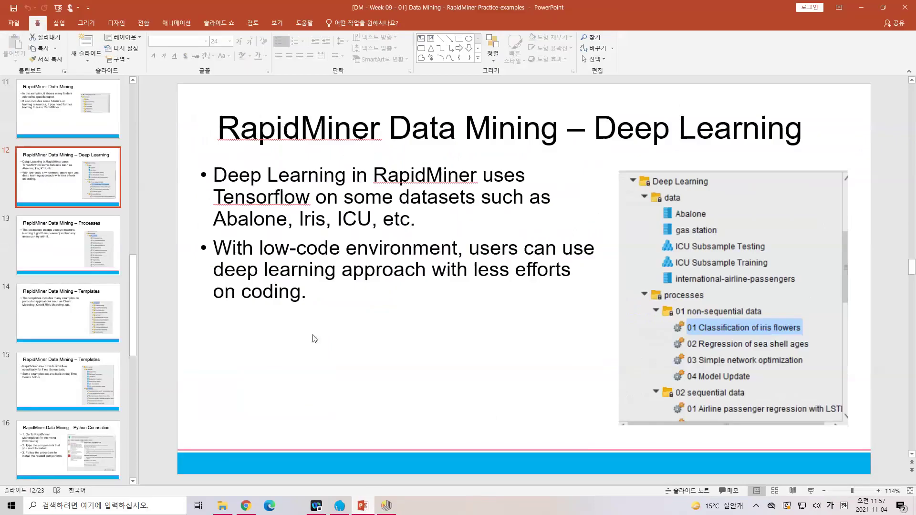
click(85, 265)
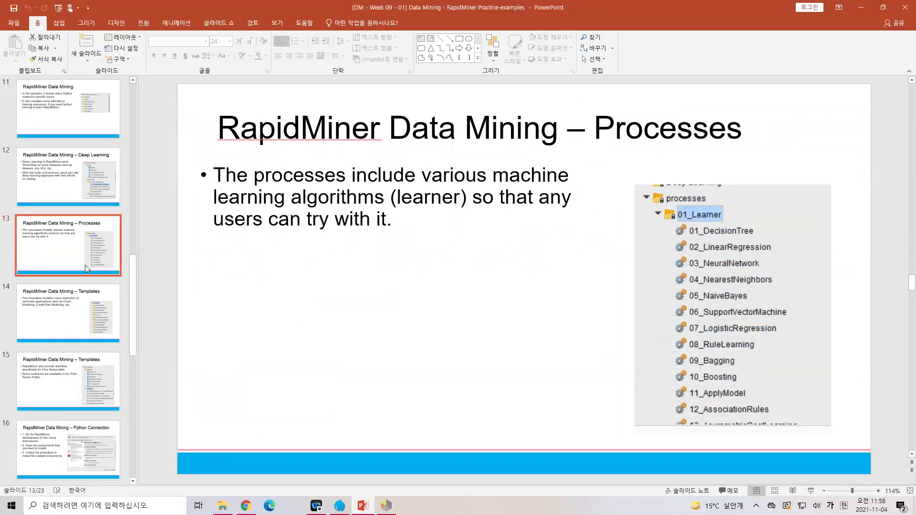
click(386, 506)
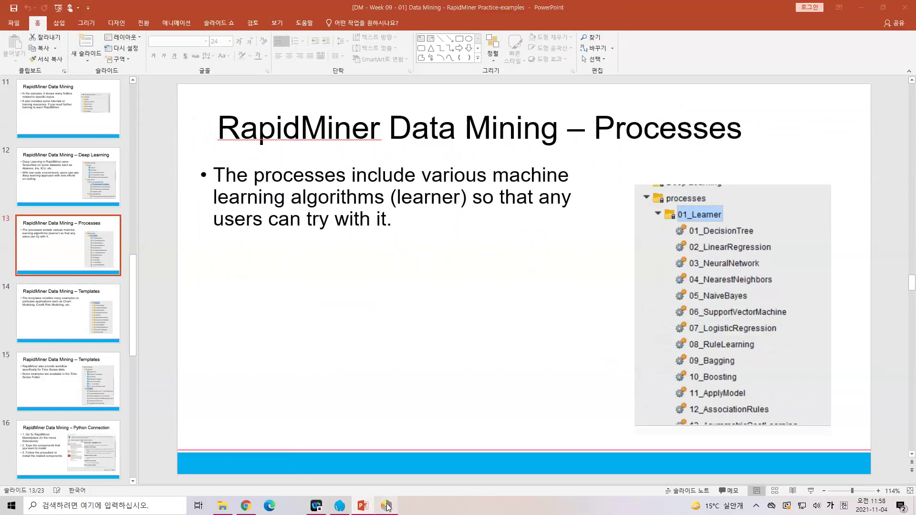
Collapse the 02 sequential data and 01 non-sequential data folders and the data folder of the Deep Learning samples
click(52, 200)
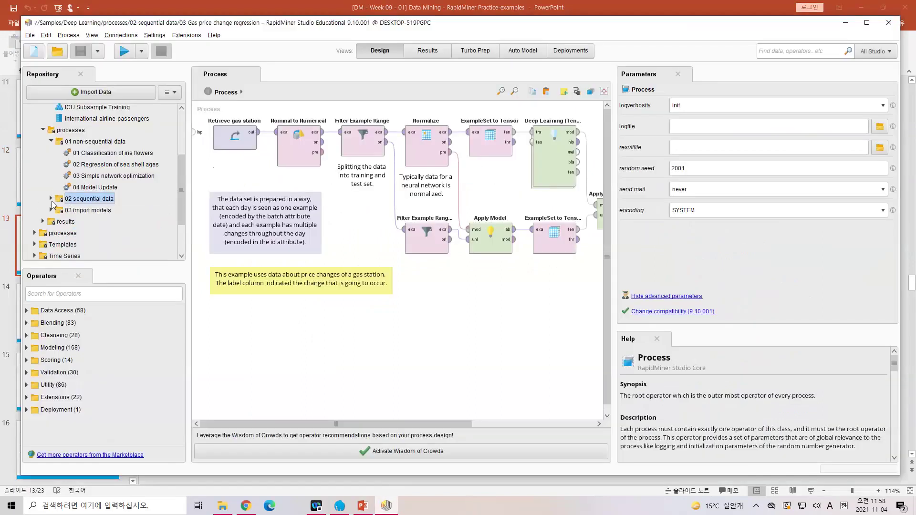
click(52, 142)
scroll(50, 153, up, 2)
click(46, 157)
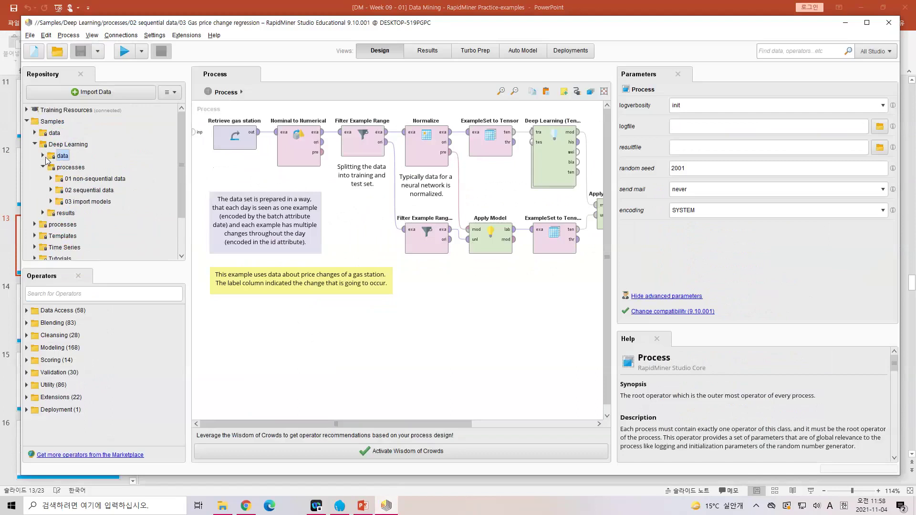
Open the sample process 01_DecisionTree from processes/01_Learner and run it to view the resulting tree
scroll(33, 232, down, 3)
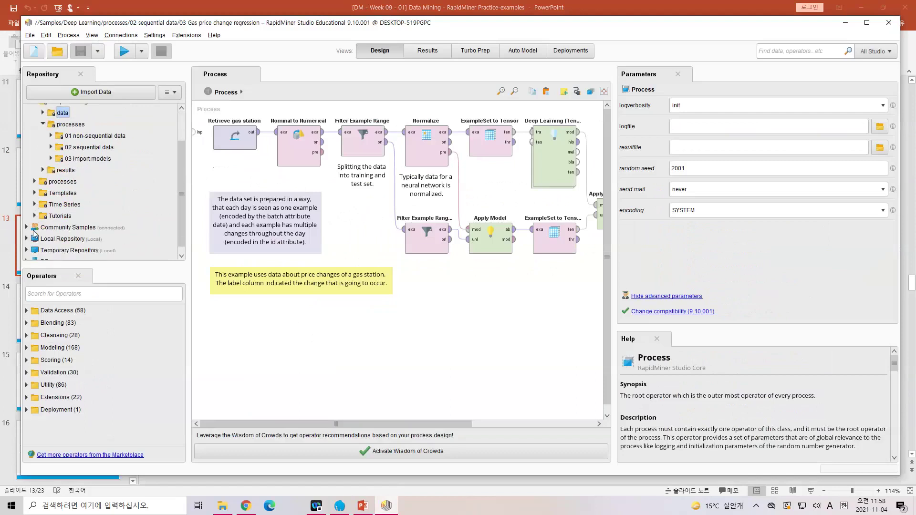
click(37, 181)
click(42, 175)
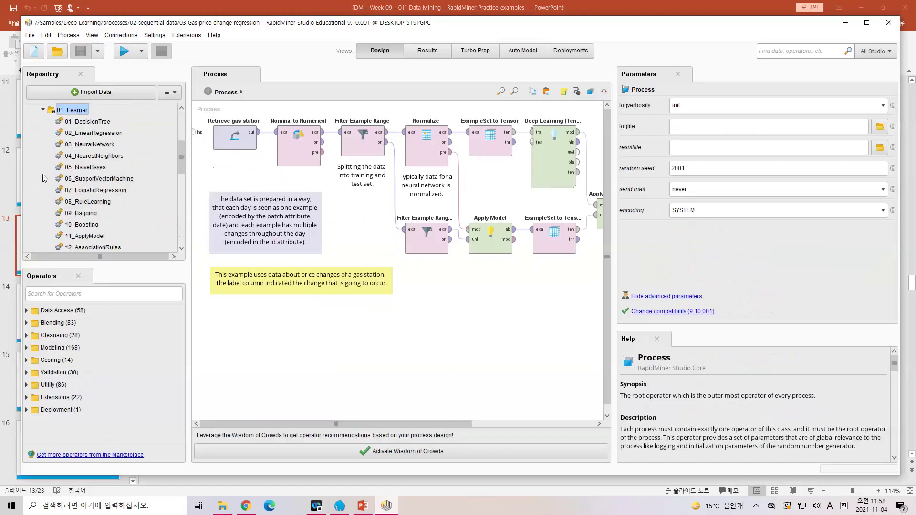
double_click(102, 122)
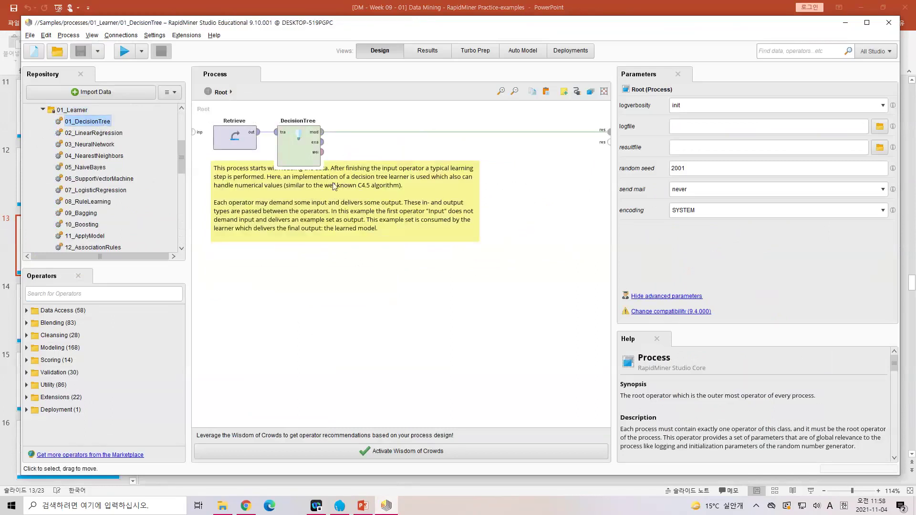
click(126, 51)
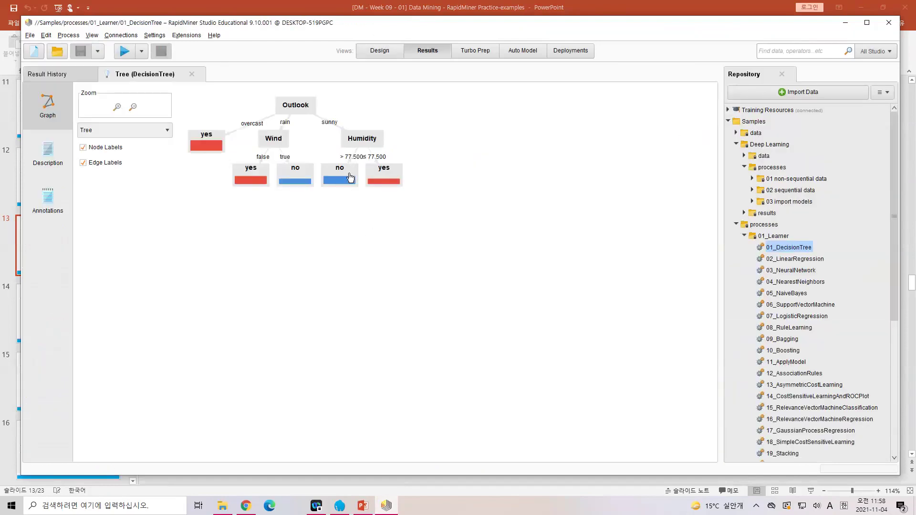
mouse_move(350, 178)
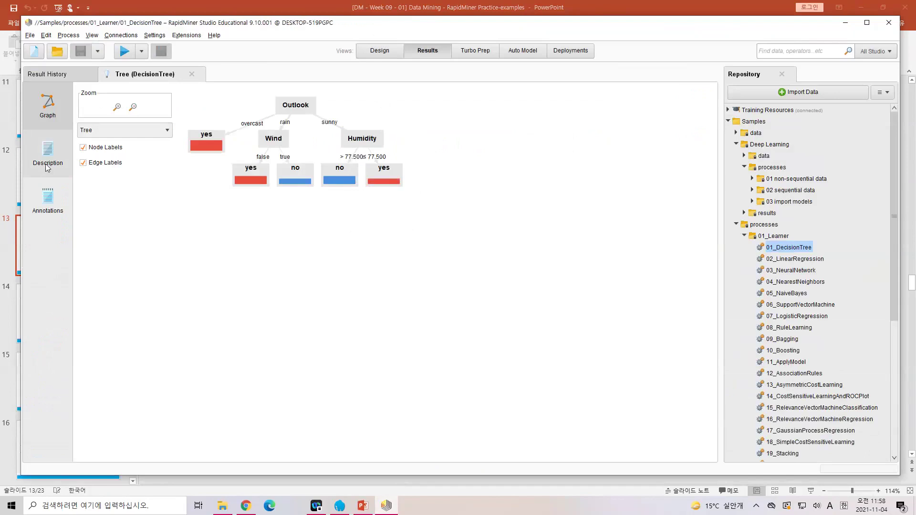
Return to the process design and open the sample process 11_ApplyModel from 01_Learner
click(380, 51)
scroll(127, 183, down, 3)
scroll(126, 187, down, 2)
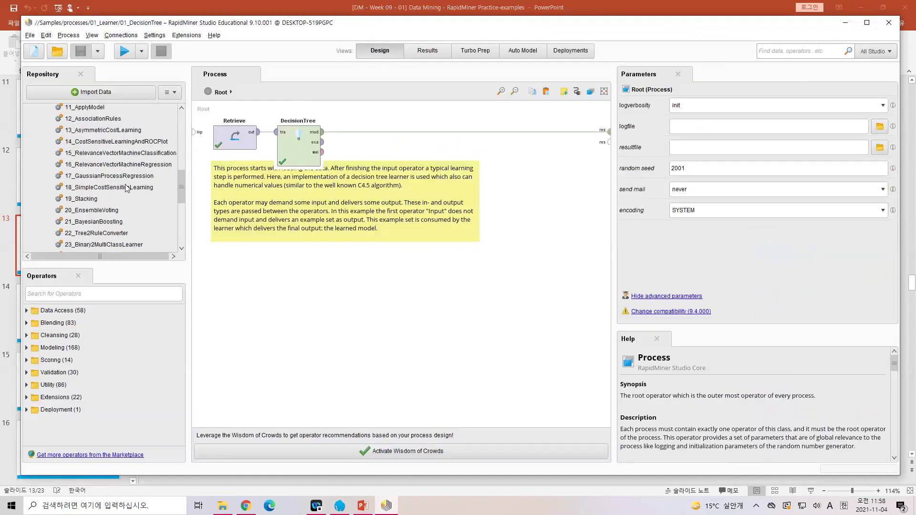
scroll(126, 188, up, 2)
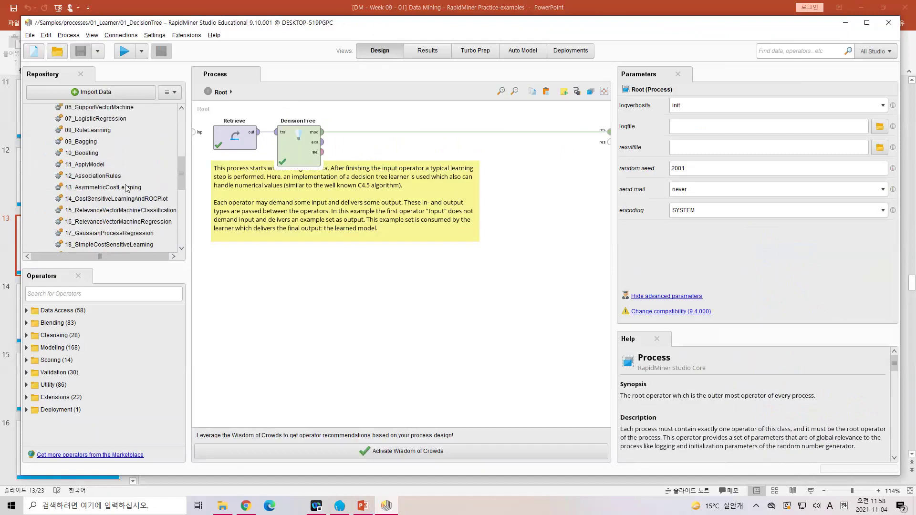
scroll(126, 186, up, 2)
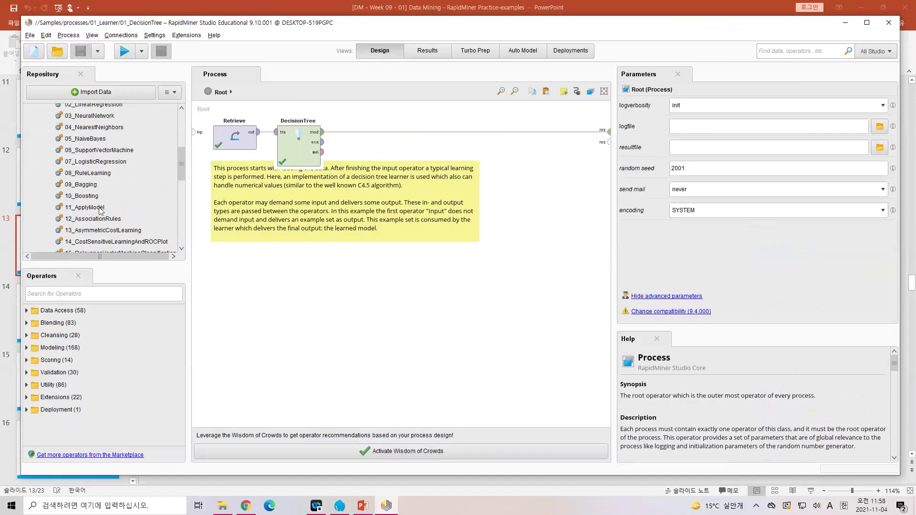
click(100, 208)
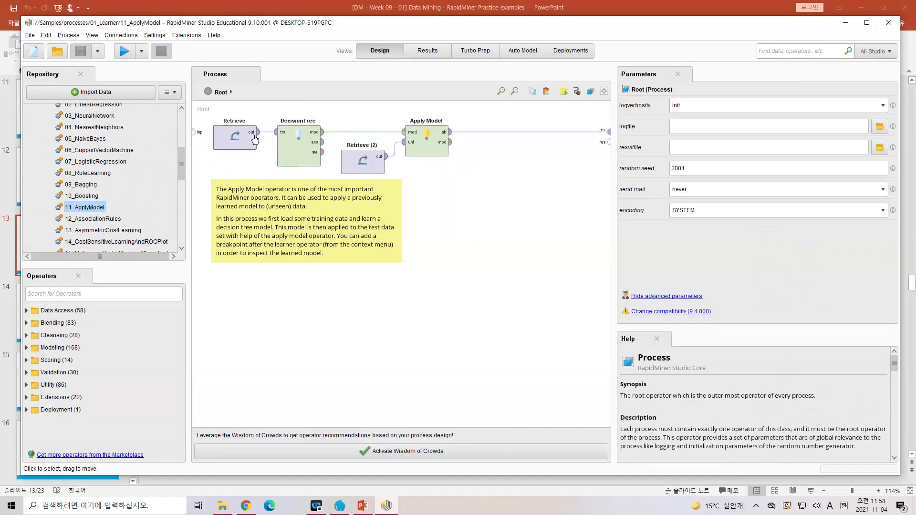
Review the DecisionTree operator's criterion options and the Apply Model operator's application parameters list without changing anything
click(289, 140)
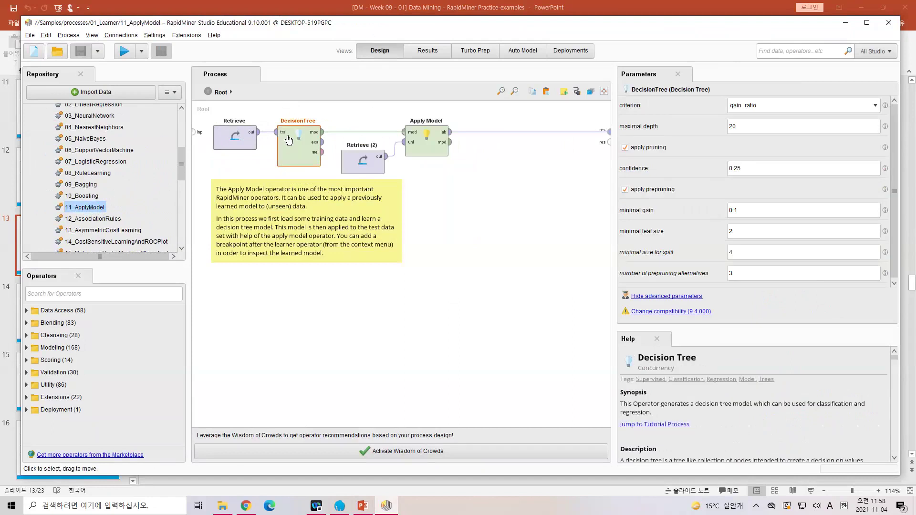
click(876, 107)
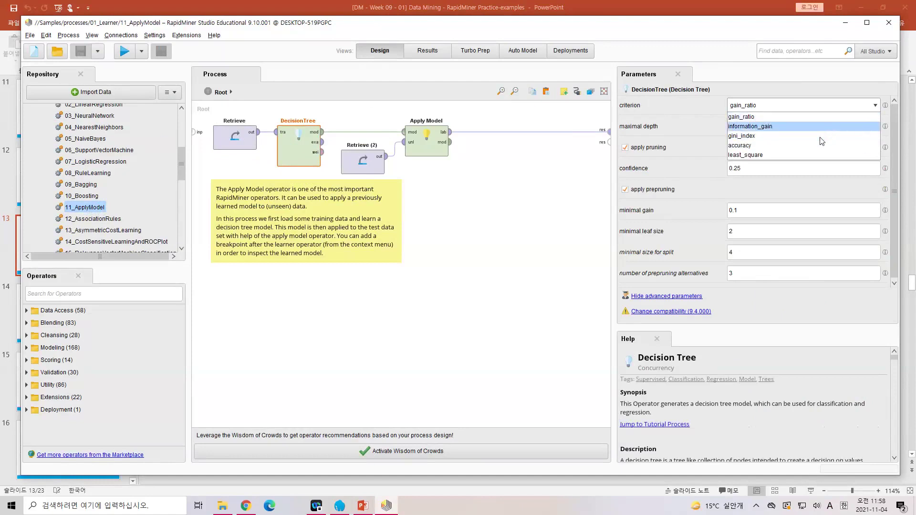
click(421, 174)
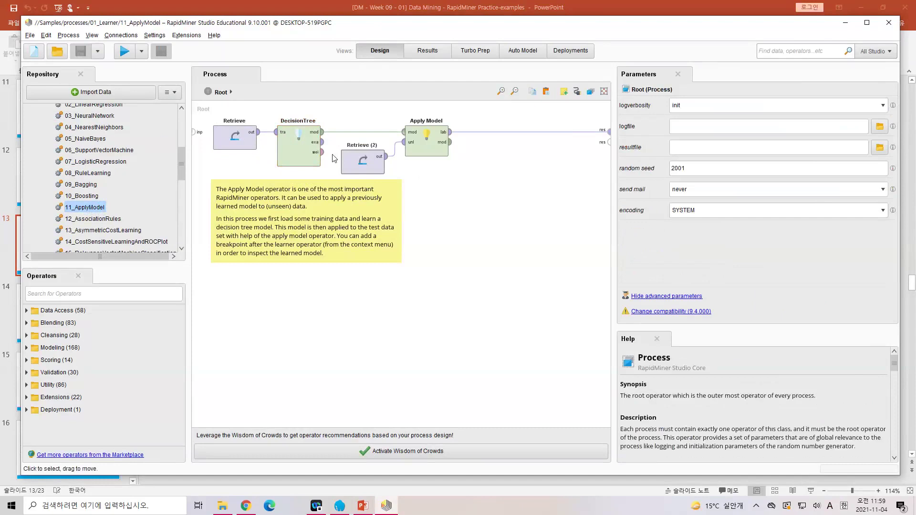
click(308, 160)
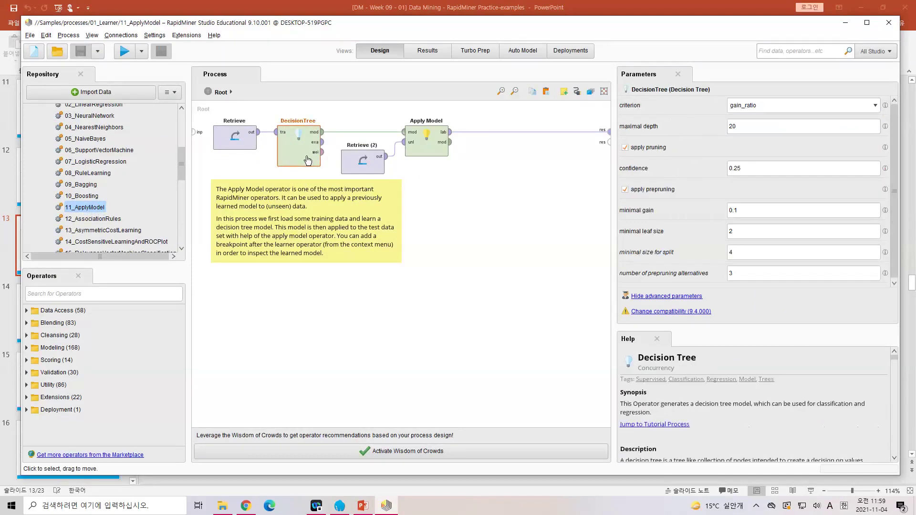
click(419, 157)
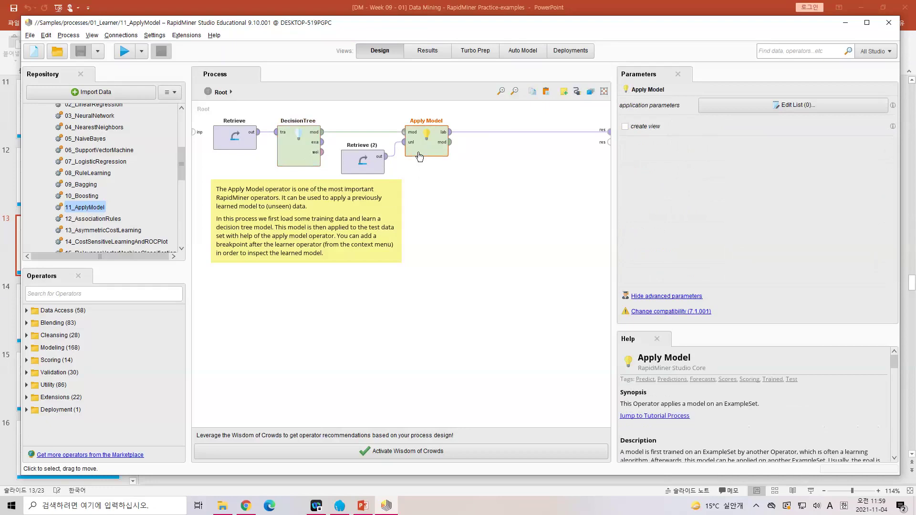
click(786, 105)
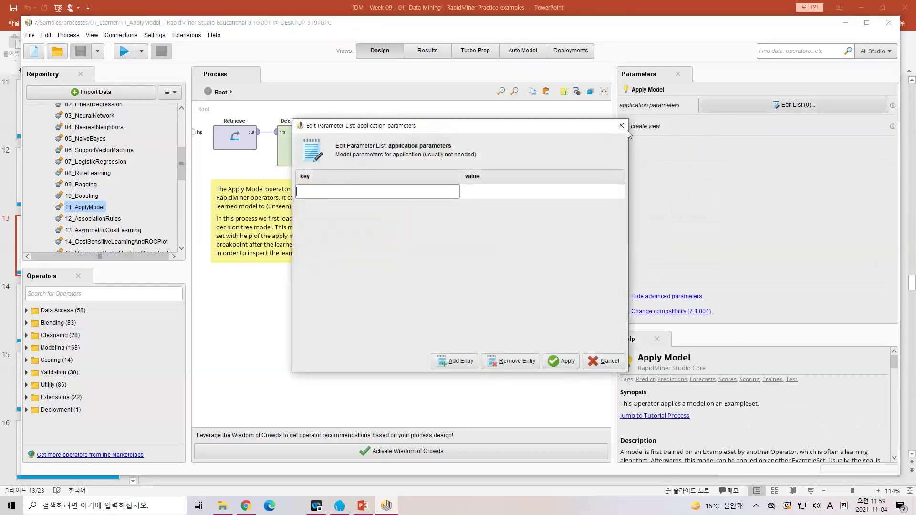
key(Escape)
Run the 11_ApplyModel process and compare the Play and prediction values in rows 2 and 3 of the result
click(128, 55)
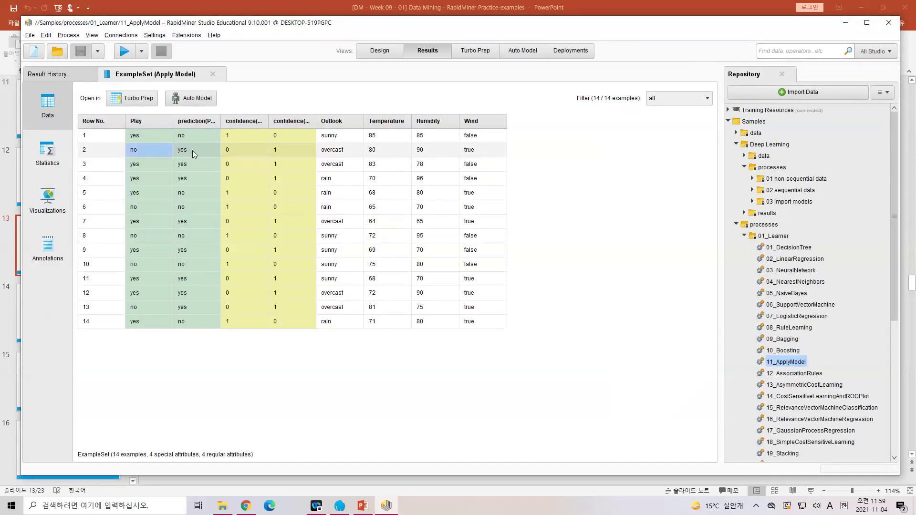
click(148, 165)
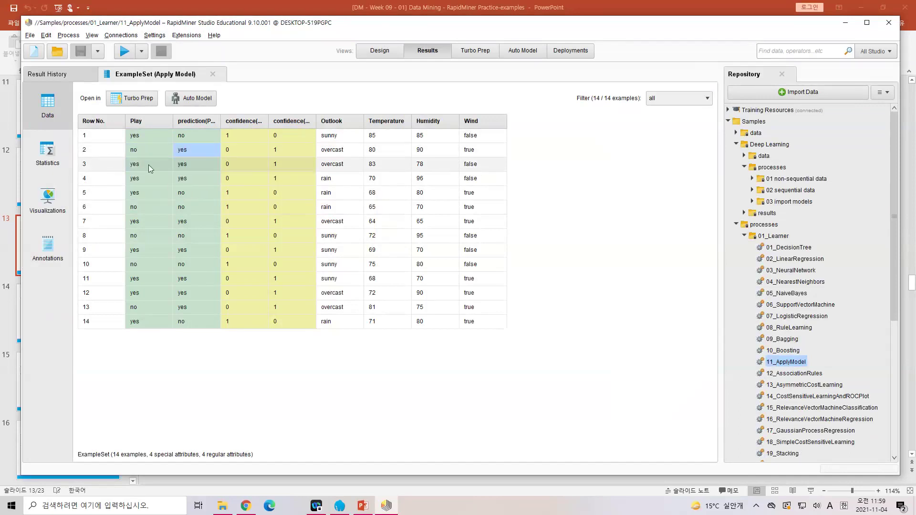
click(184, 166)
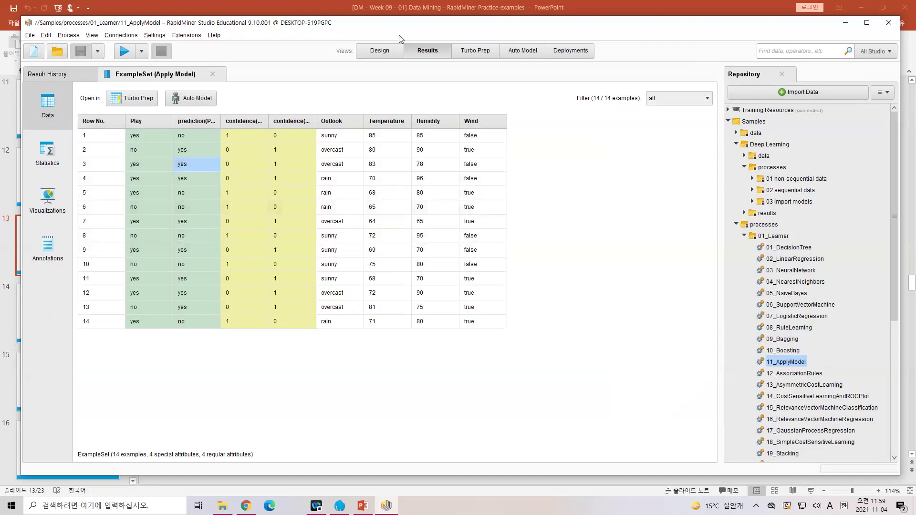
Look through the remaining 01_Learner sample processes from the process design, and return to the Apply Model results
click(380, 51)
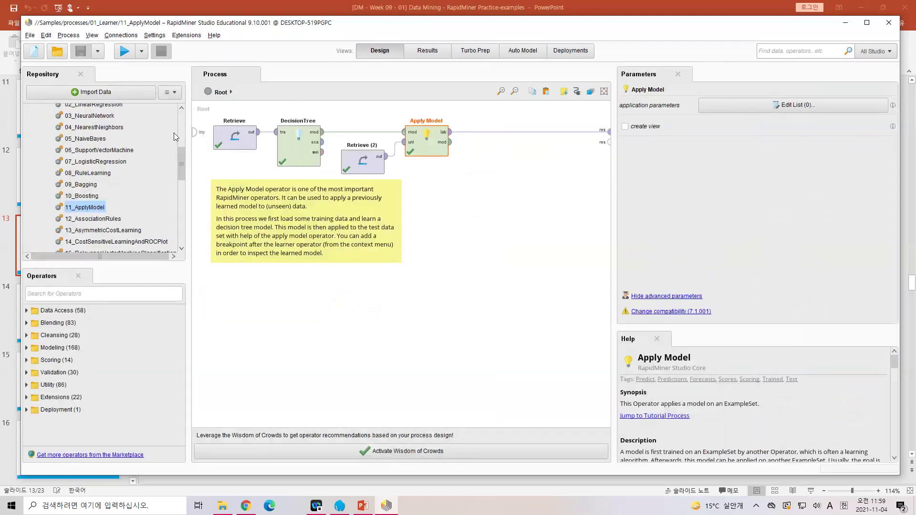
scroll(173, 136, down, 1)
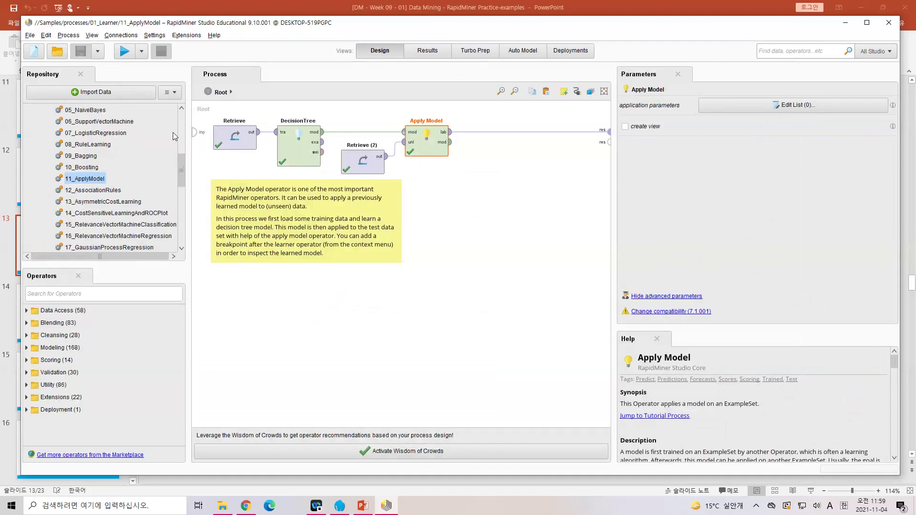
scroll(173, 136, down, 1)
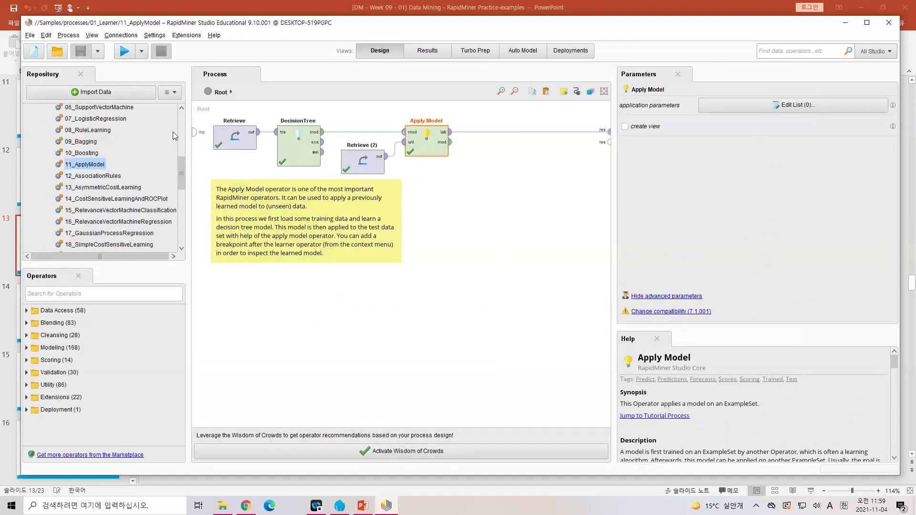
scroll(173, 136, down, 1)
scroll(173, 132, down, 2)
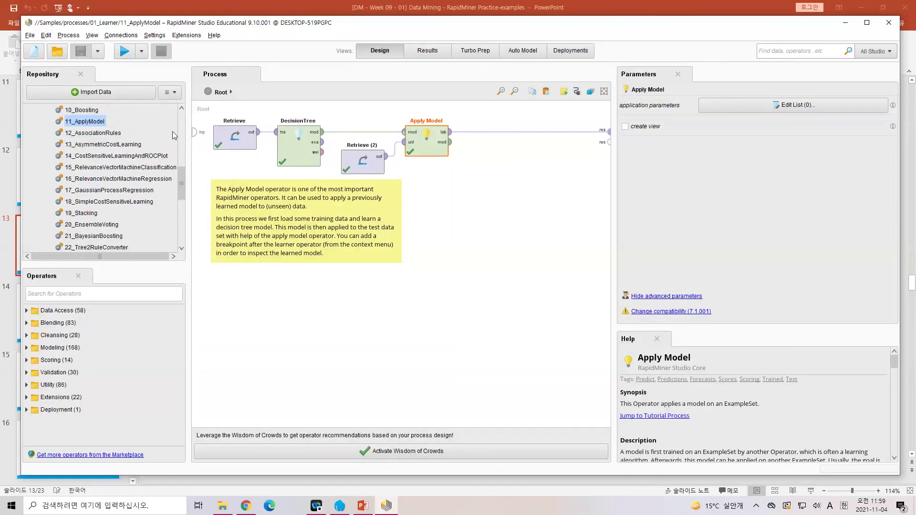
scroll(173, 131, down, 1)
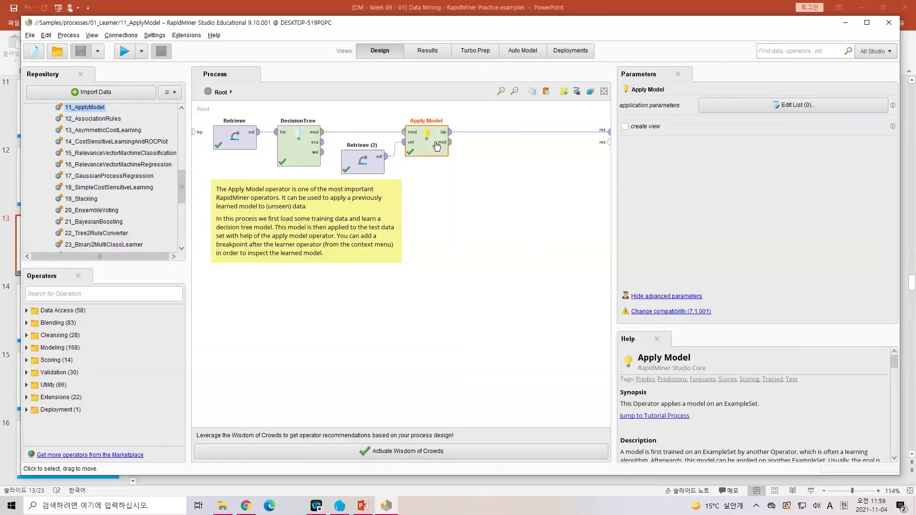
click(420, 51)
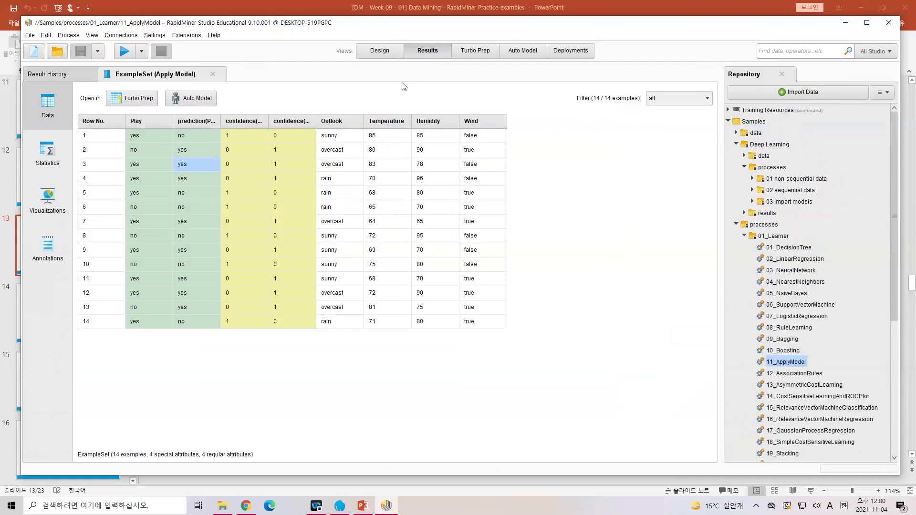
Switch to the PowerPoint deck, show slide 14 on Templates, and return to RapidMiner Studio
click(363, 507)
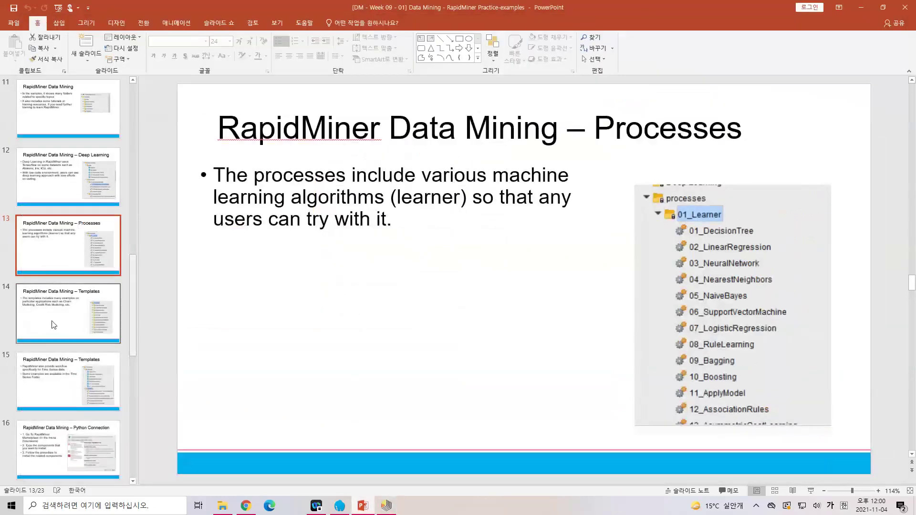
click(29, 322)
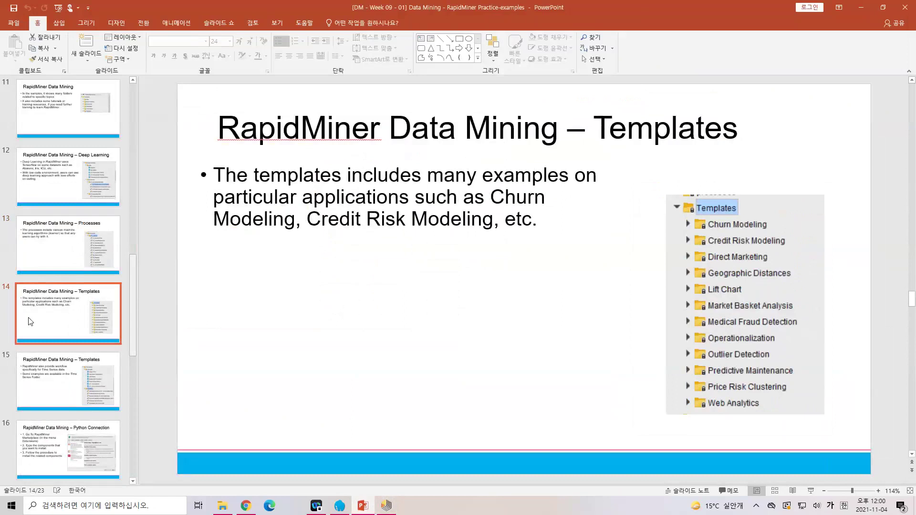
click(386, 506)
In the design view's repository, collapse 01_Learner and its processes folder, and expand Templates and its Churn Modeling folder
click(380, 51)
scroll(109, 201, up, 2)
scroll(109, 201, up, 5)
click(43, 196)
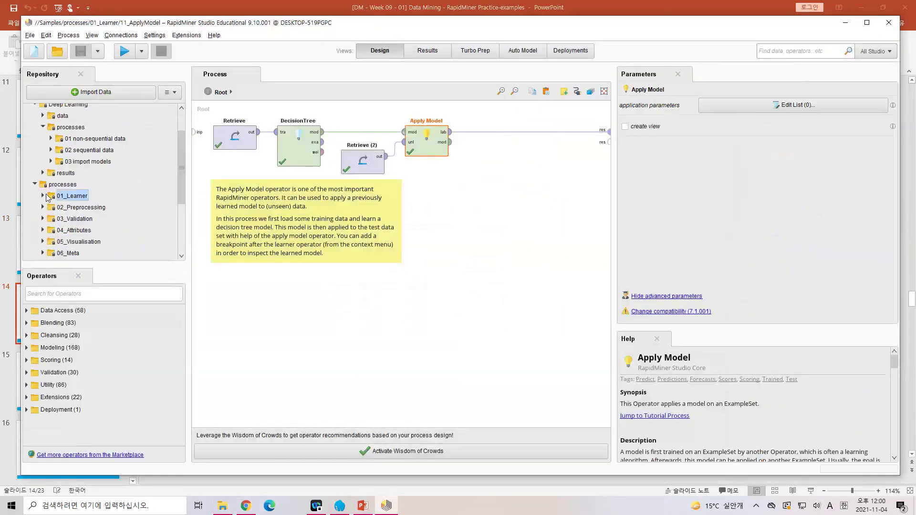
click(36, 185)
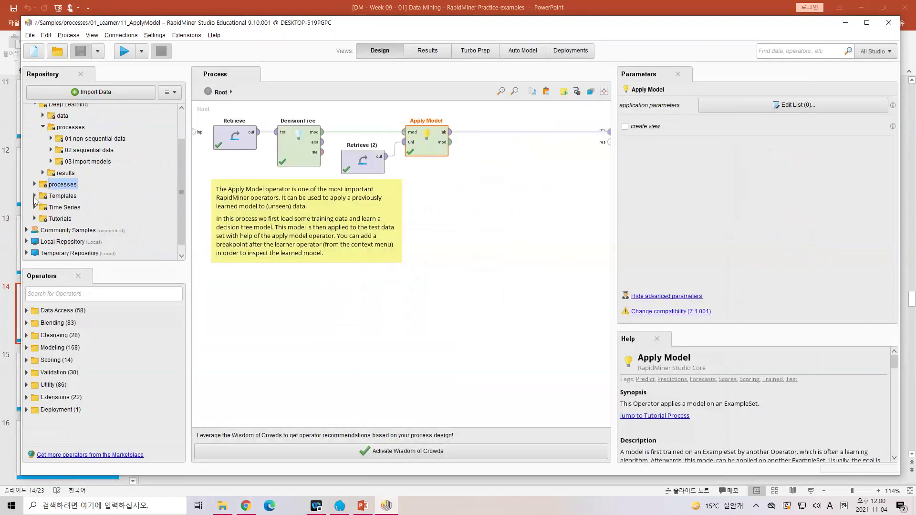
click(35, 196)
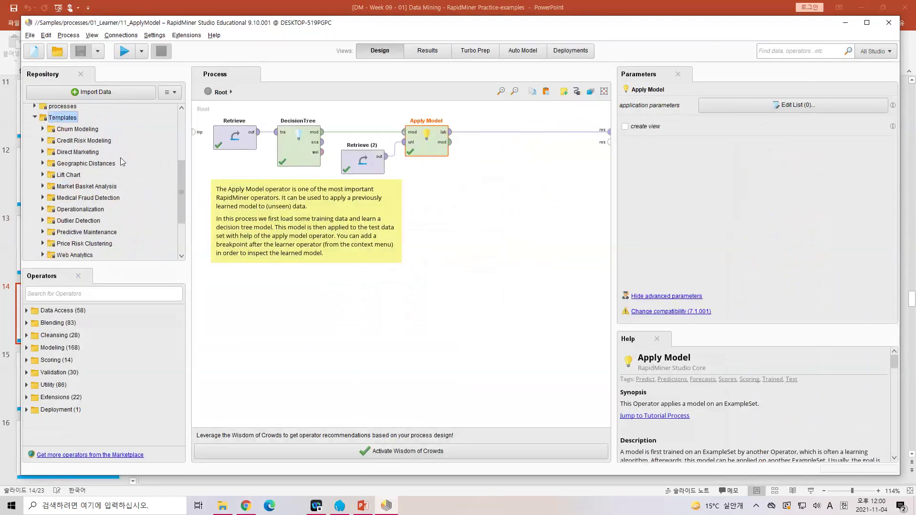
click(43, 130)
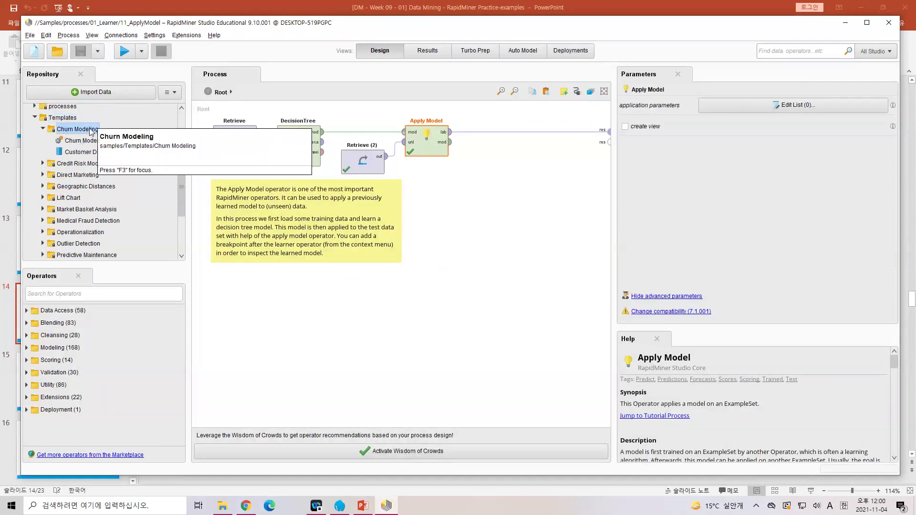
Open the Churn Modeling process from the Churn Modeling template folder in the repository
double_click(89, 132)
click(43, 129)
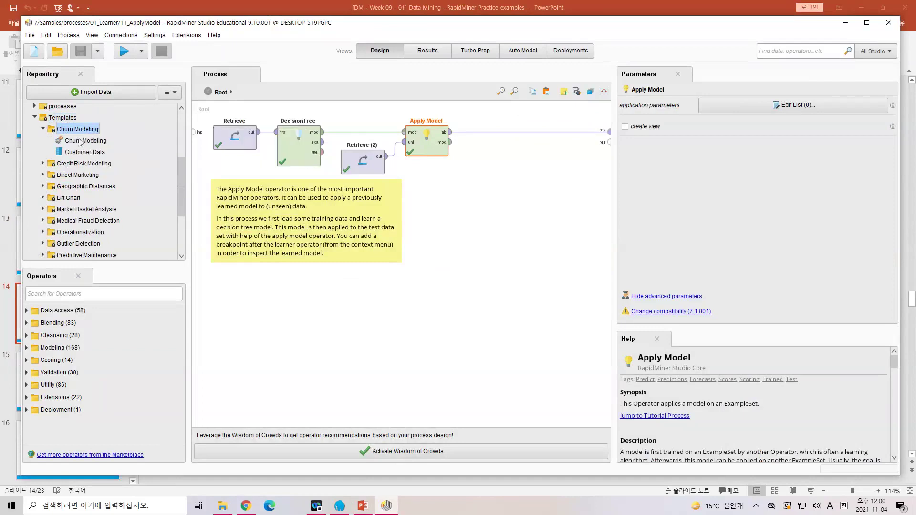
double_click(84, 141)
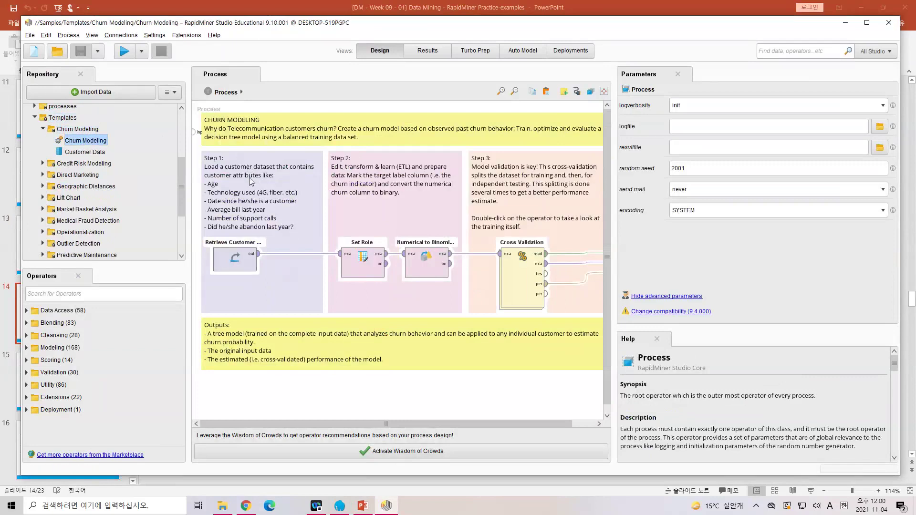
Delete the Set Role and Numerical to Binominal operators in the Step 2 area, and undo the deletion
click(334, 173)
drag(334, 172, 333, 172)
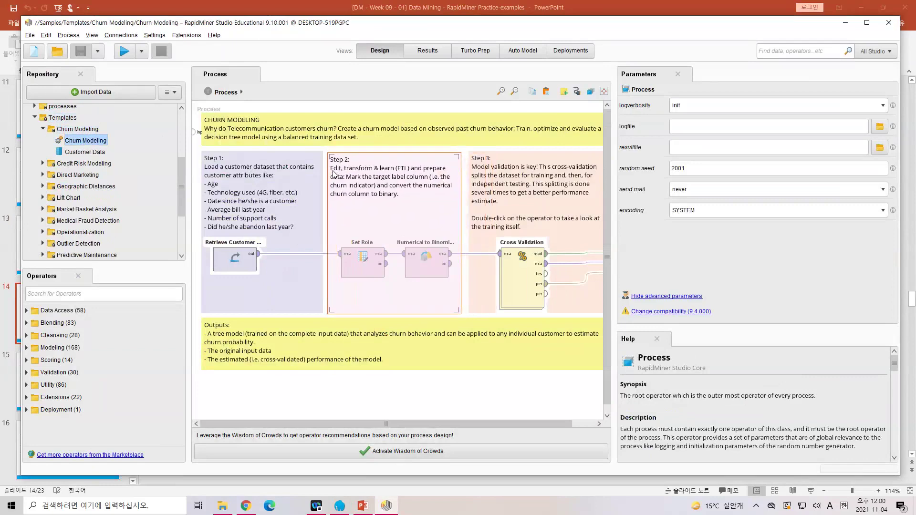
key(Delete)
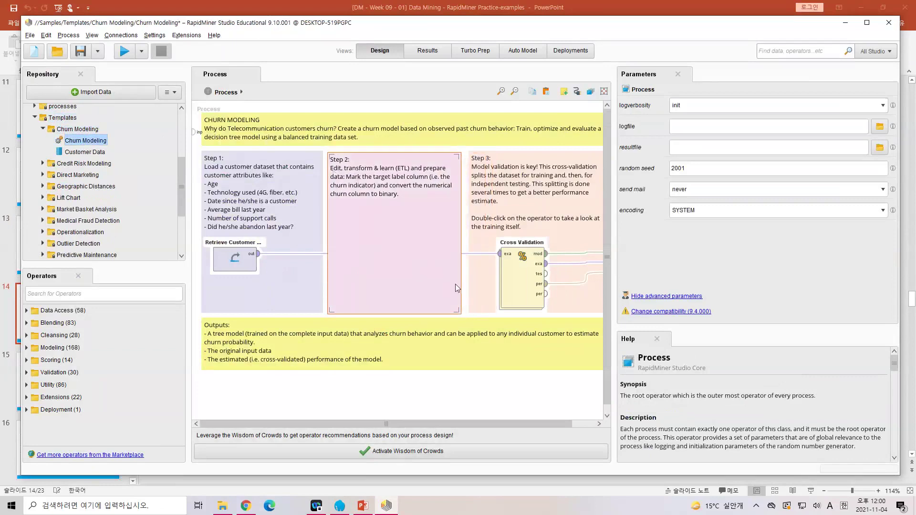
key(ctrl+z)
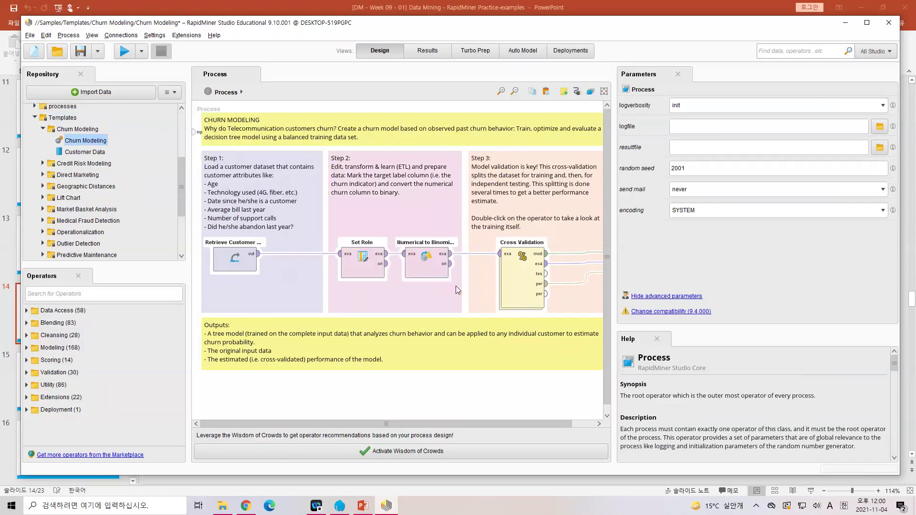
Select the Set Role operator to view its parameters
click(373, 271)
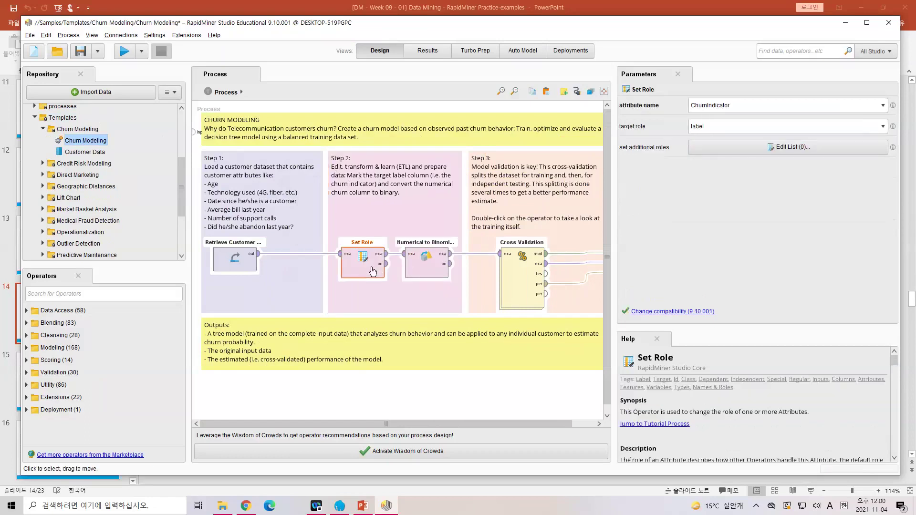
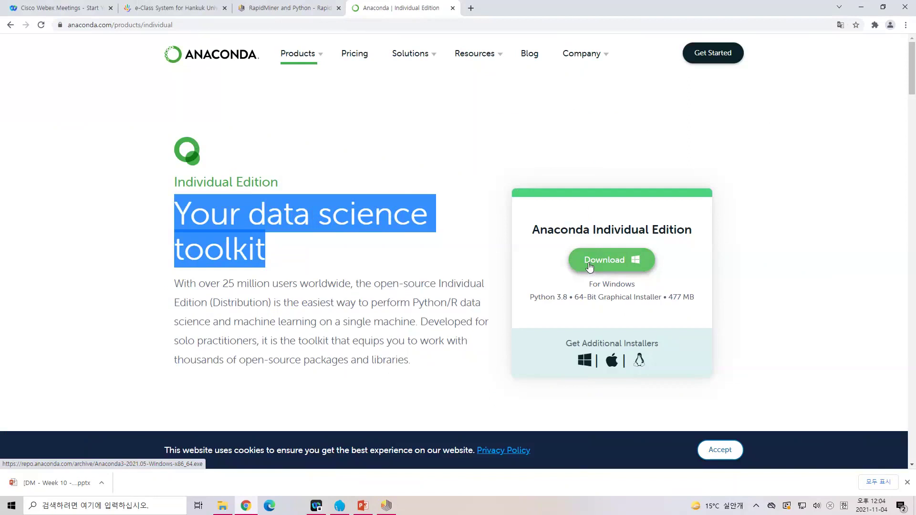
Switch from the browser through RapidMiner Studio to the PowerPoint deck and highlight the "Settings" → Preferences instruction on slide 17
click(392, 508)
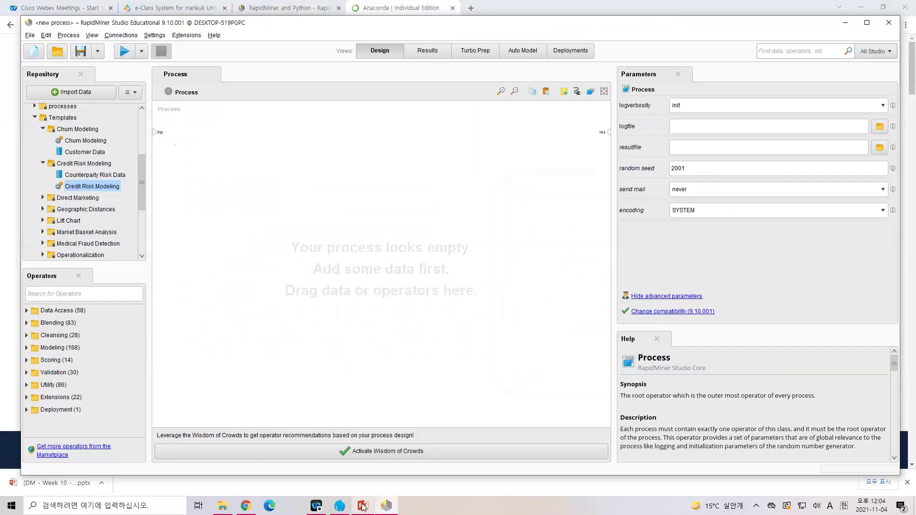
mouse_move(363, 507)
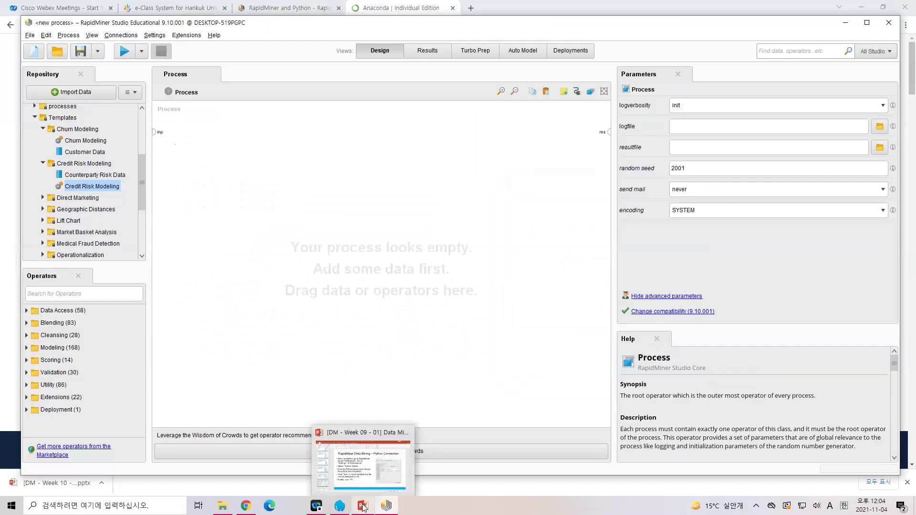
click(378, 466)
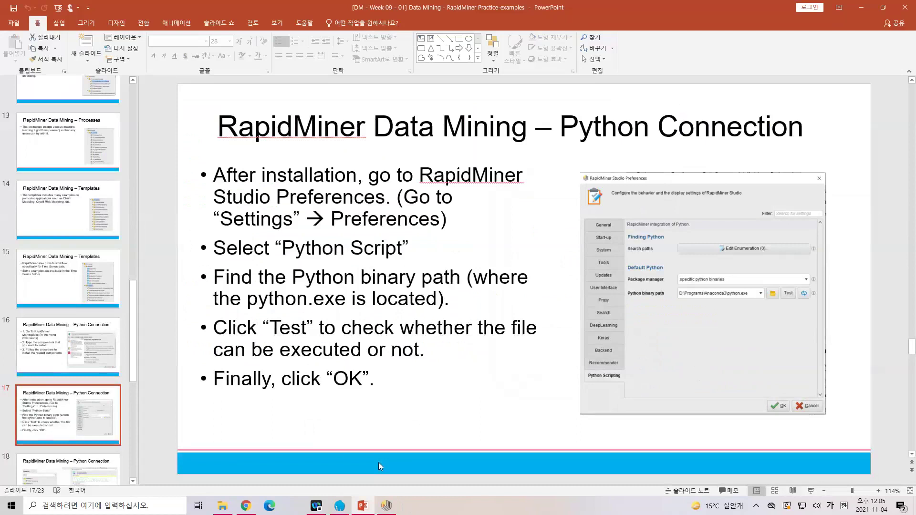
drag(405, 198, 438, 220)
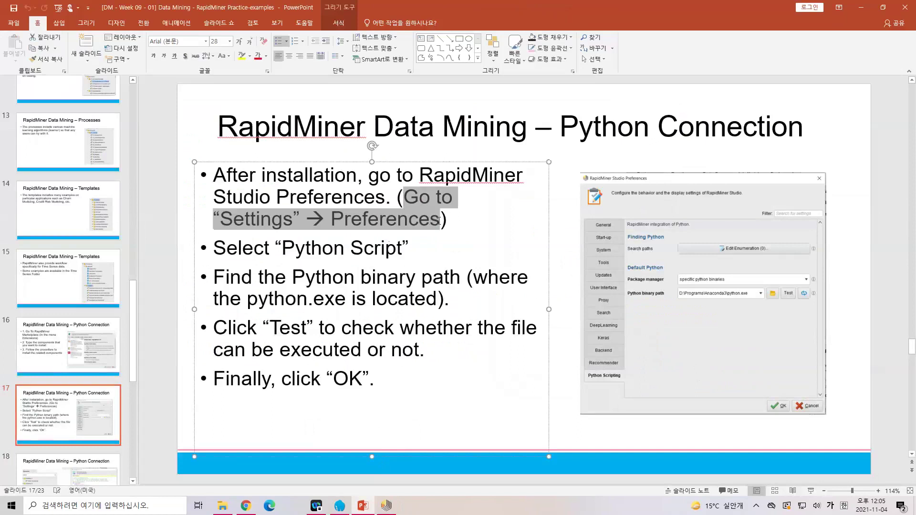
Switch to RapidMiner Studio, open its Preferences dialog and move it clear towards the upper part of the window
click(392, 510)
click(154, 36)
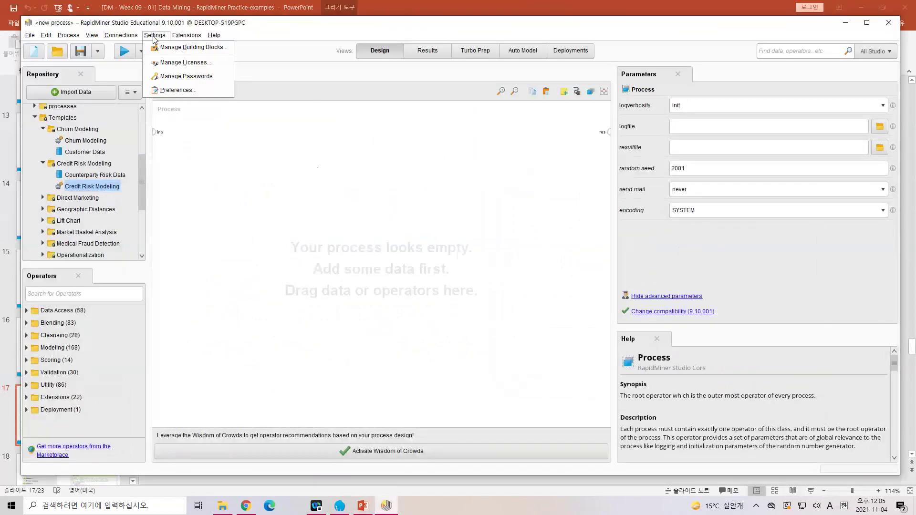
click(186, 92)
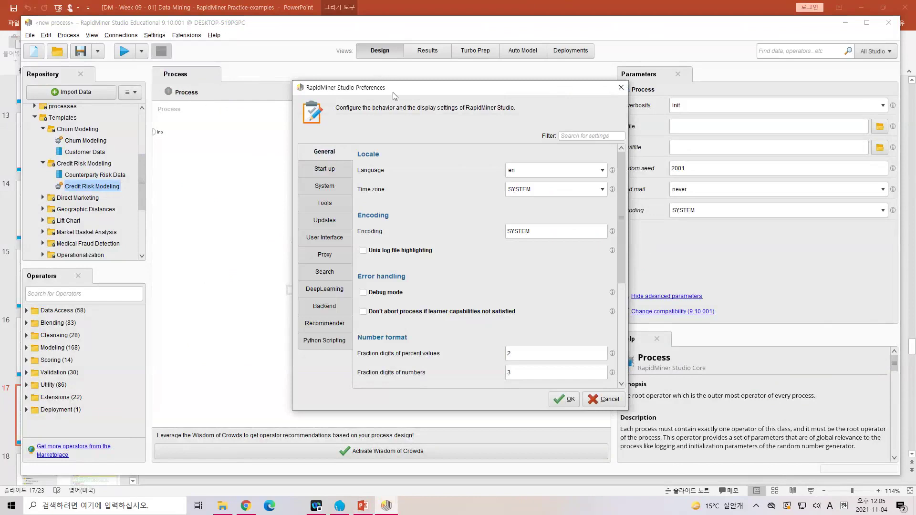
drag(394, 96, 337, 46)
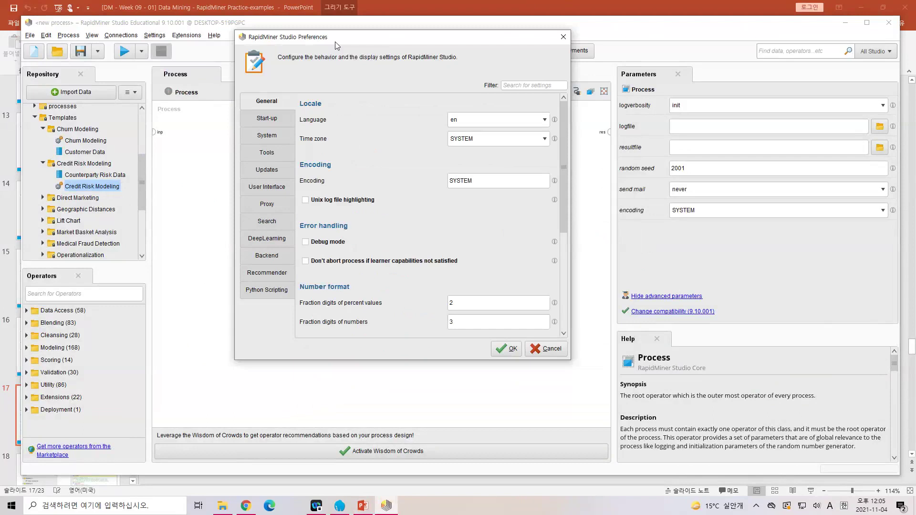
Look through the available language and time zone options in the General preferences without changing them
click(494, 124)
click(494, 124)
click(494, 138)
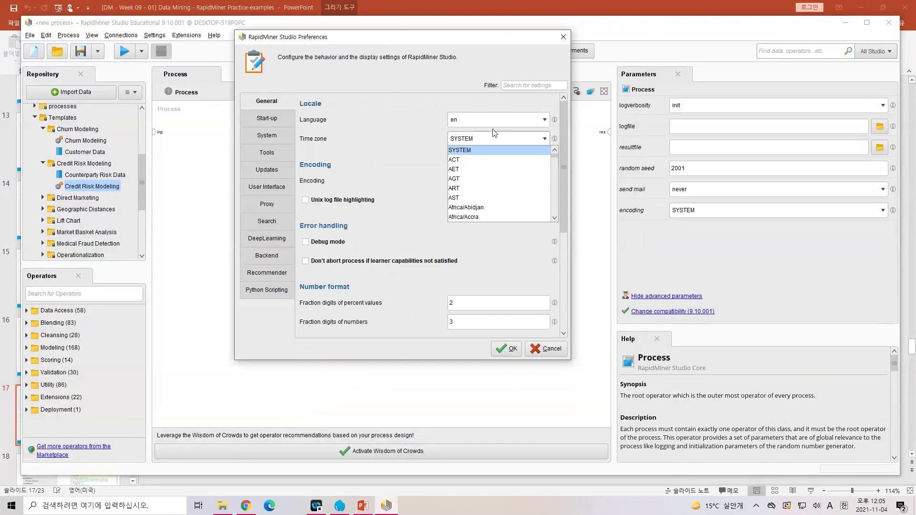
click(495, 121)
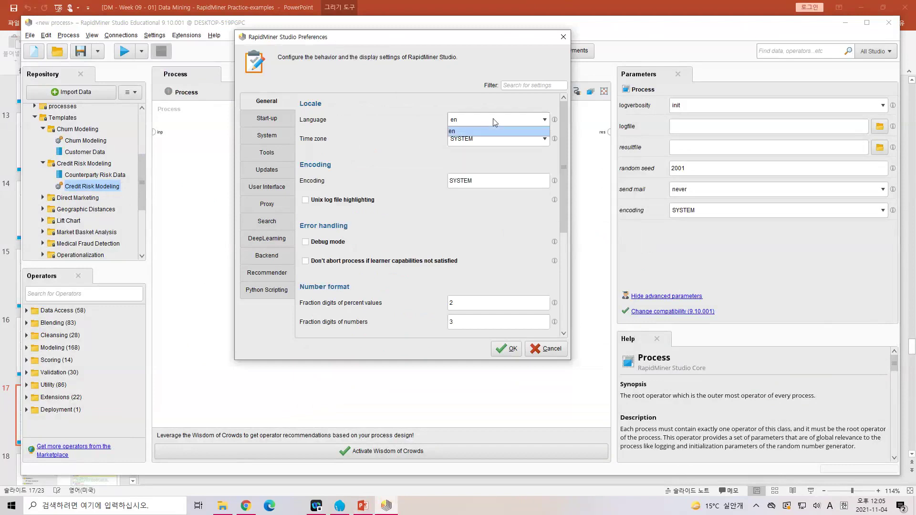
click(422, 113)
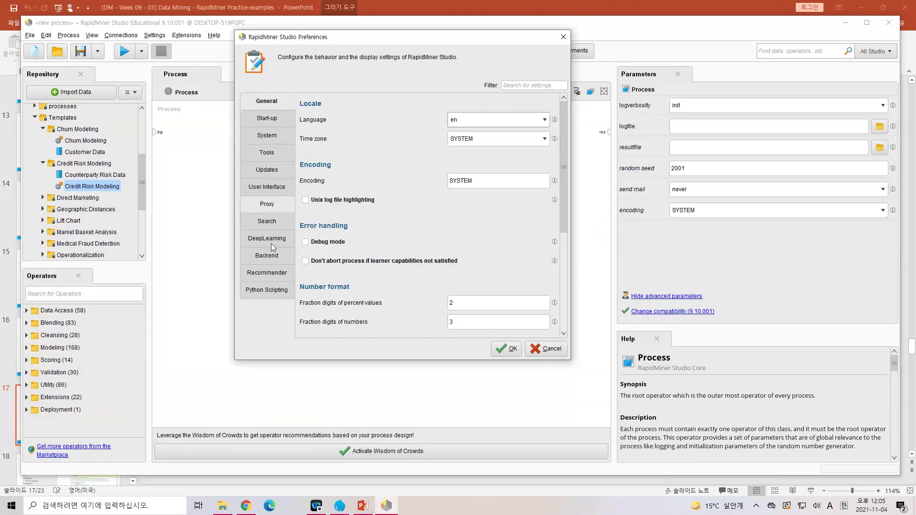
In the Python Scripting preferences, set the package manager to specific python binaries
click(262, 292)
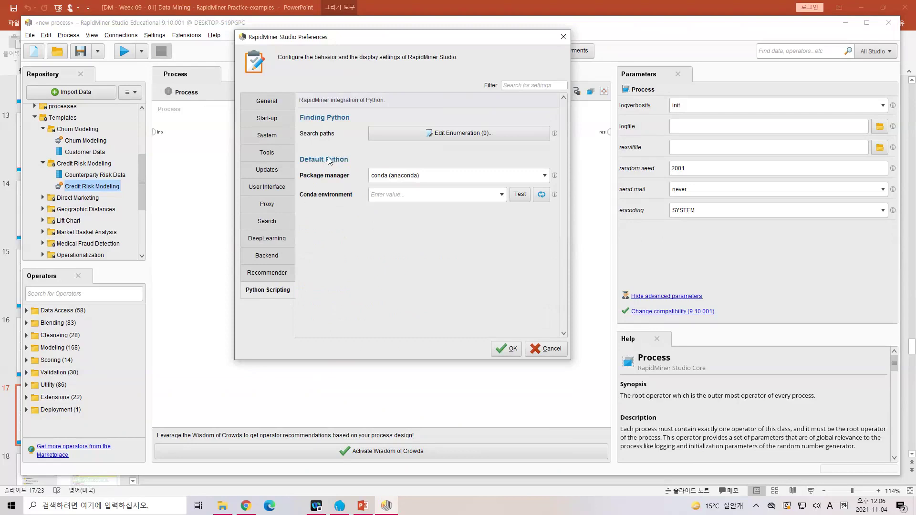
click(546, 178)
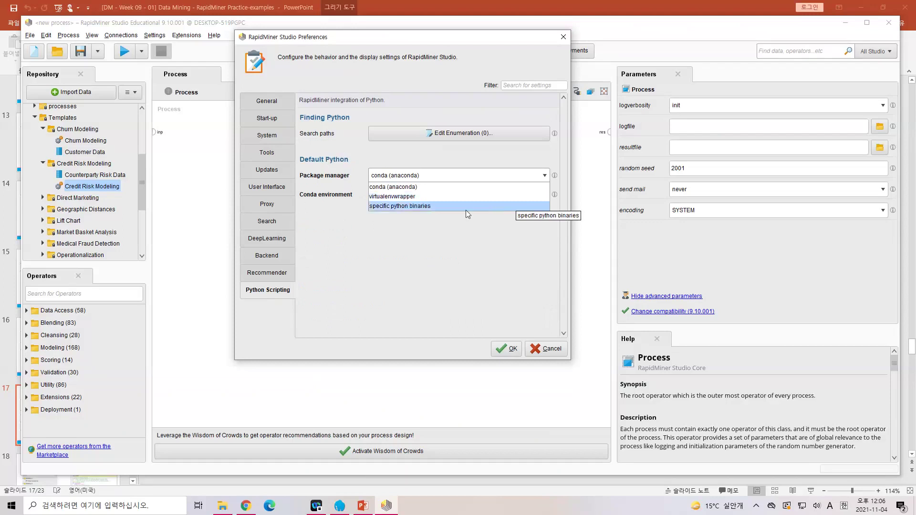
click(434, 206)
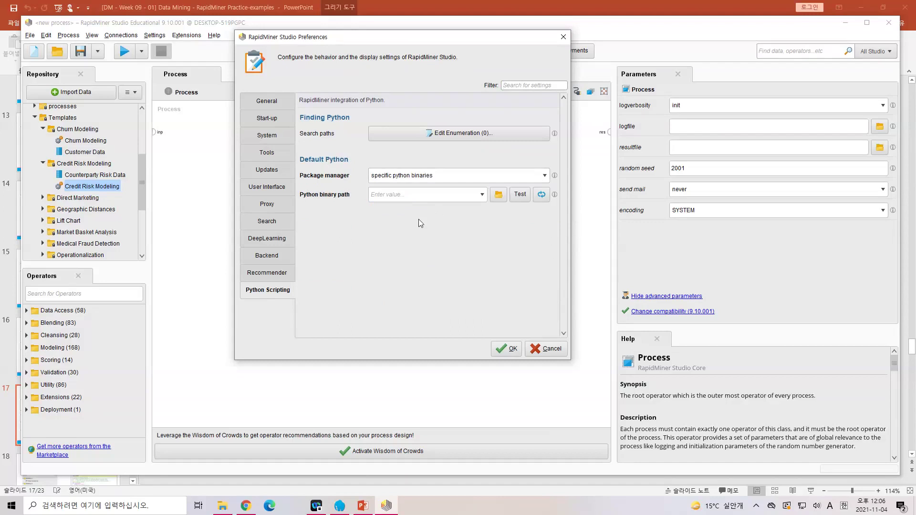
Try the conda (anaconda) package manager with an empty Conda environment, test it and dismiss the result message
click(486, 180)
click(484, 187)
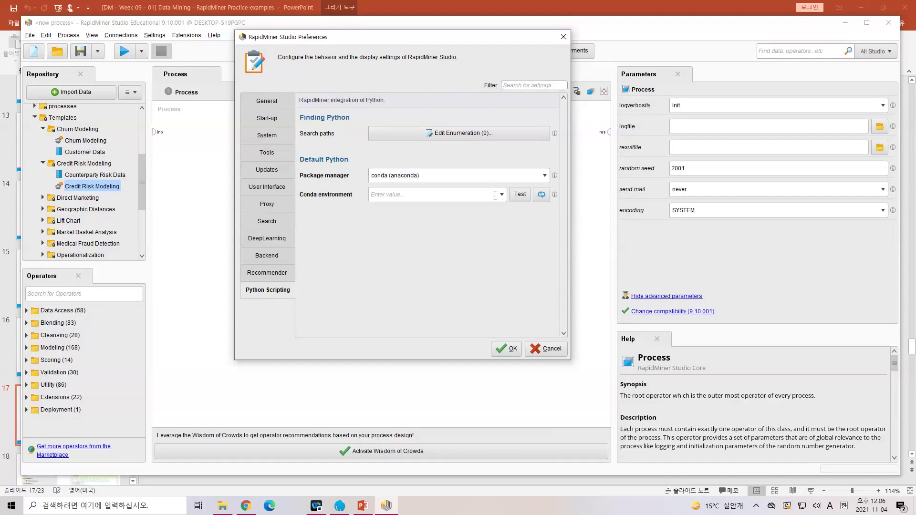
click(521, 194)
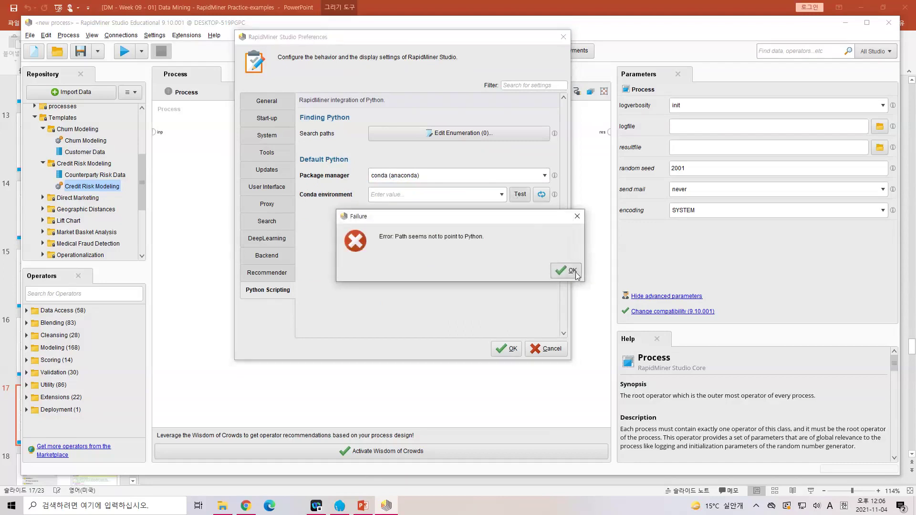
click(569, 270)
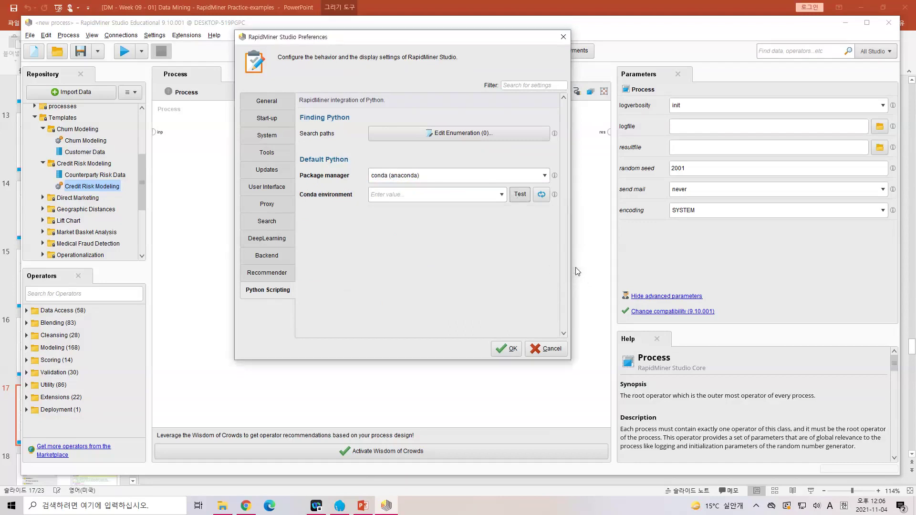
Set the package manager to specific python binaries and choose the suggested anaconda3\python.exe as the Python binary path
click(542, 176)
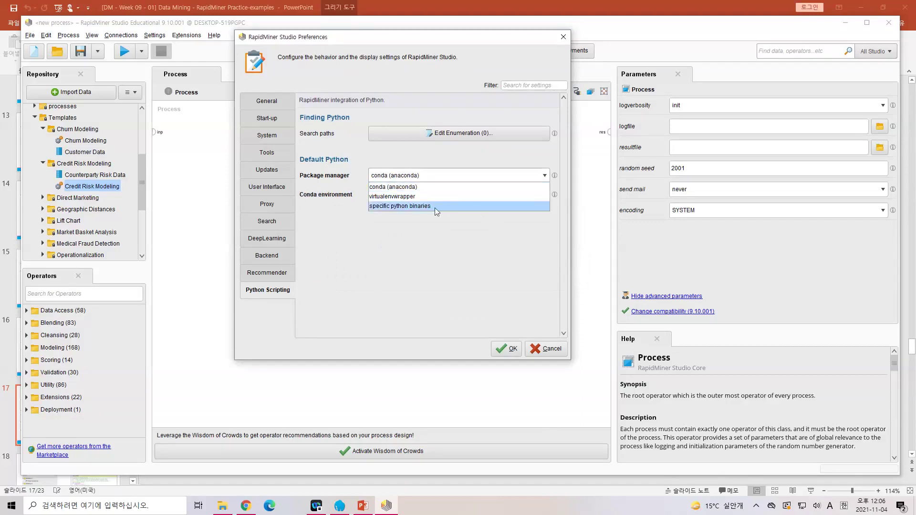
click(379, 206)
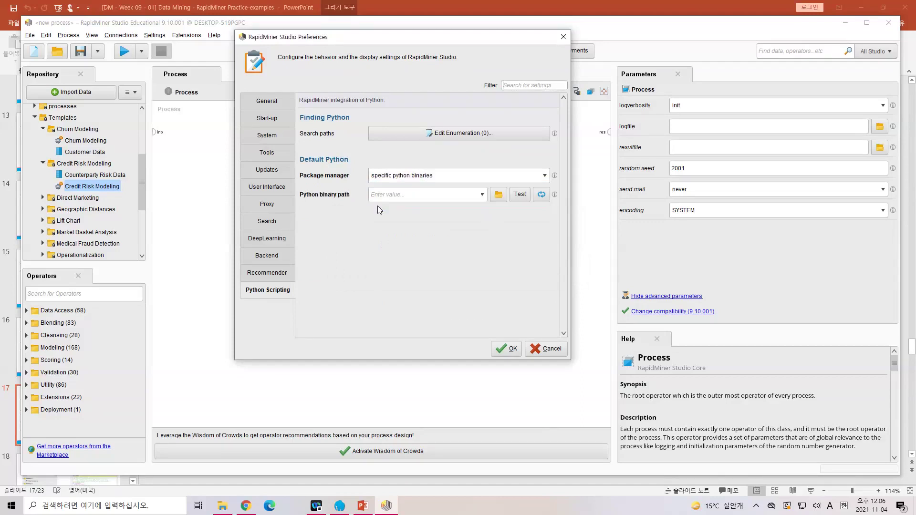
click(391, 193)
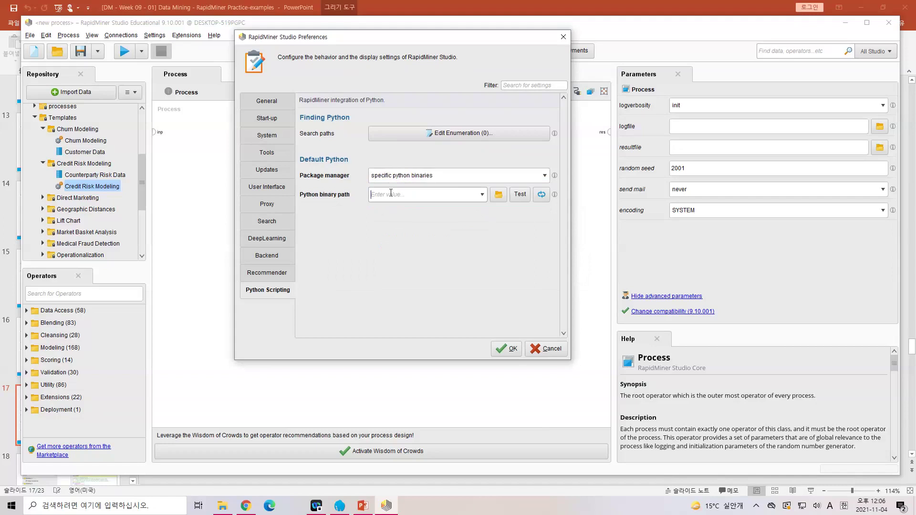
click(482, 194)
click(491, 223)
click(483, 195)
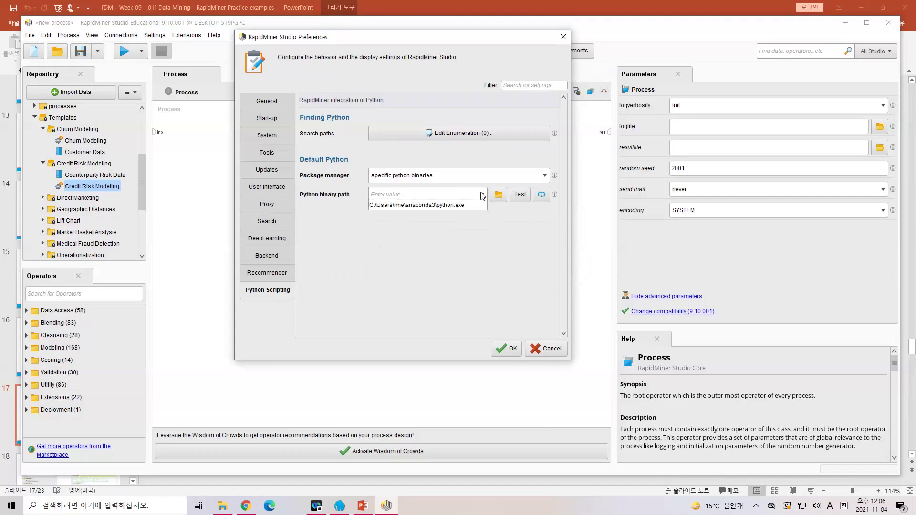
click(463, 205)
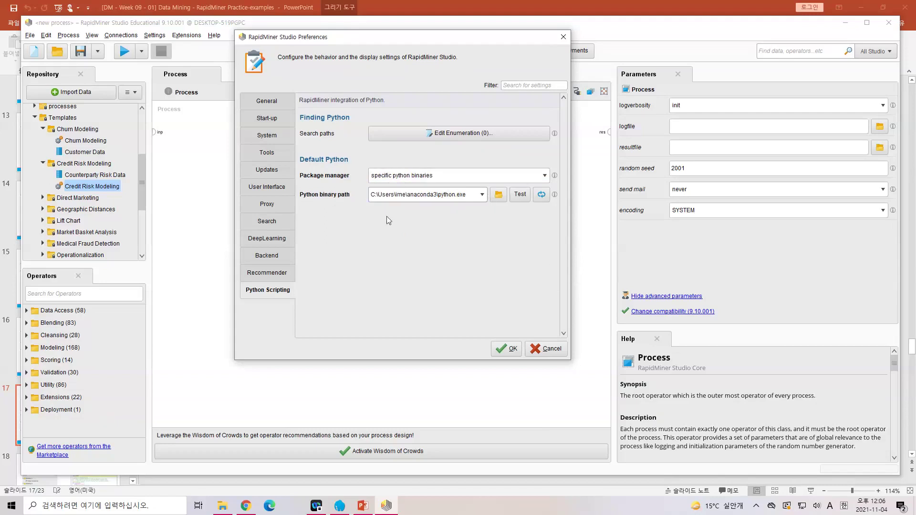
Browse for the Python binary in the anaconda3 folder and open python.exe as the binary path
click(499, 195)
drag(442, 129, 633, 61)
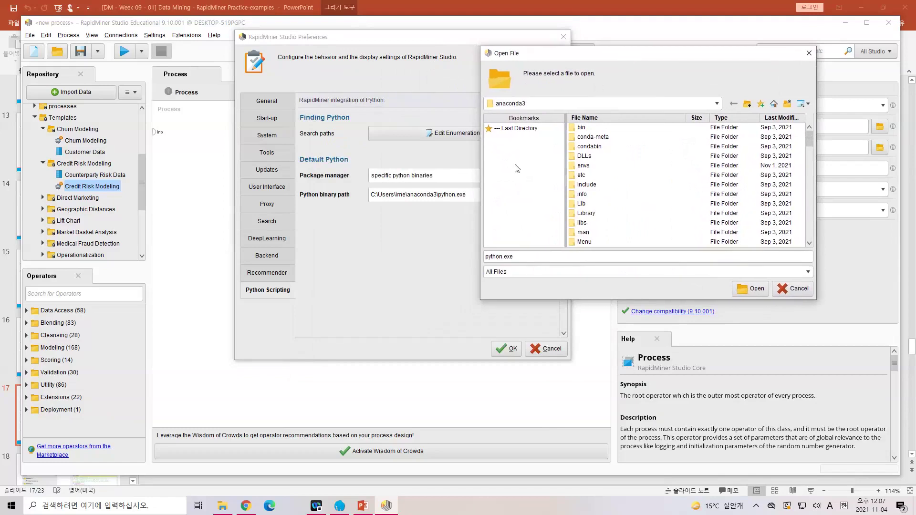
click(717, 104)
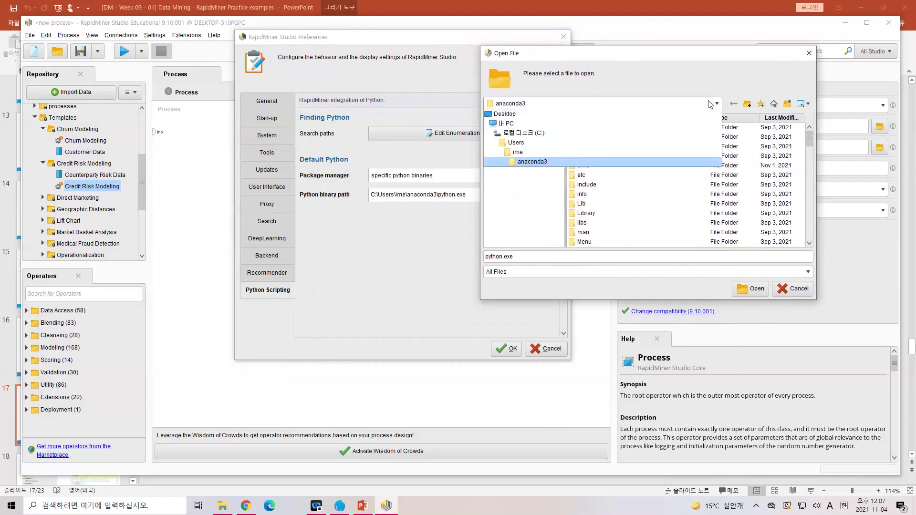
click(712, 162)
scroll(654, 186, down, 8)
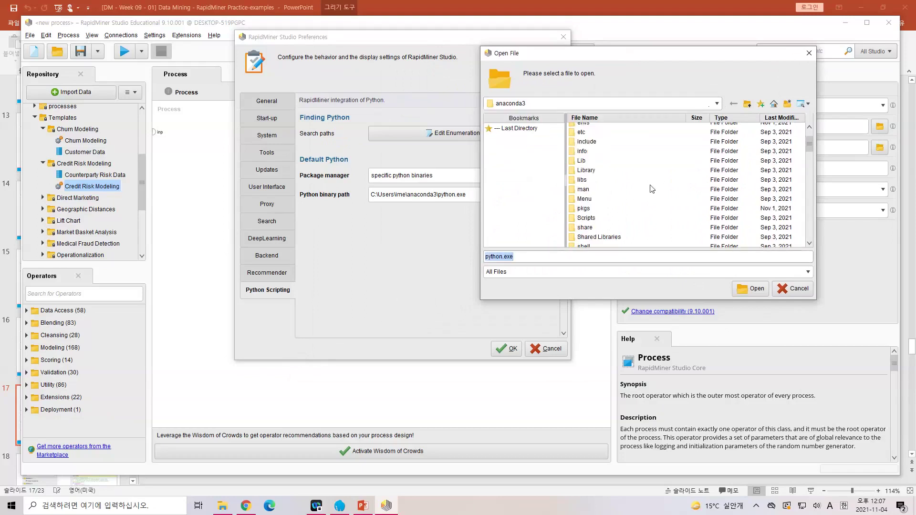
scroll(652, 190, down, 12)
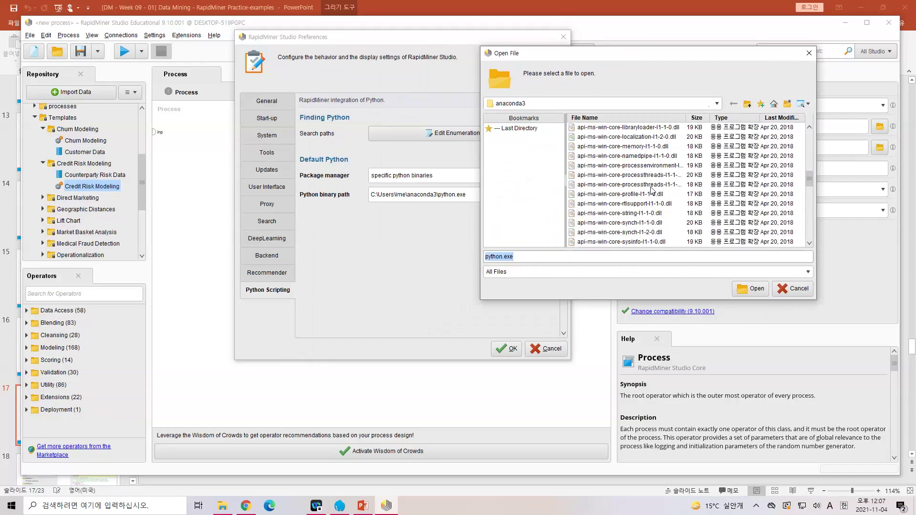
scroll(653, 189, down, 3)
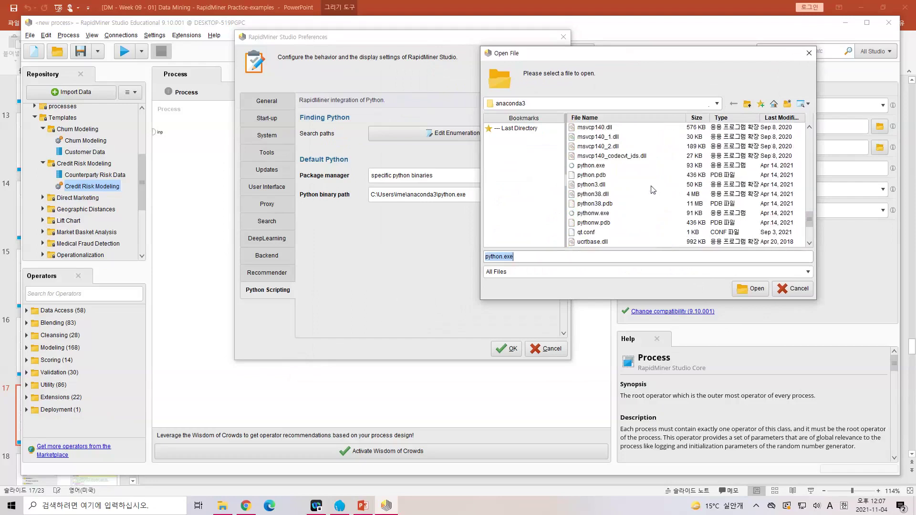
click(592, 167)
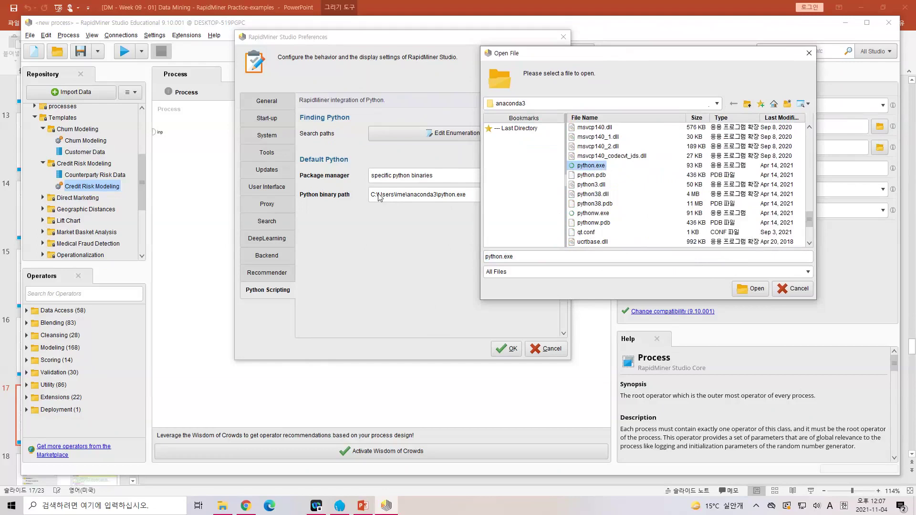
click(752, 289)
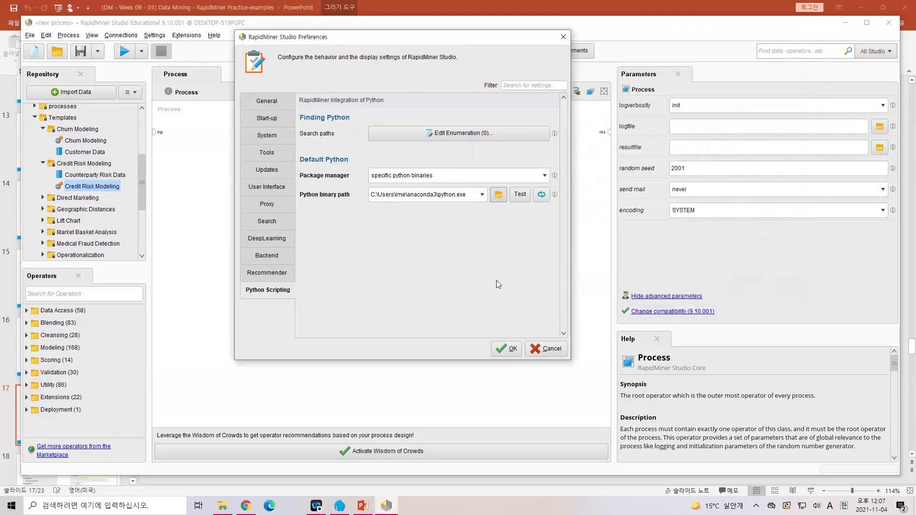
Test the anaconda3\python.exe binary path, dismiss the result message and save the preferences
click(521, 195)
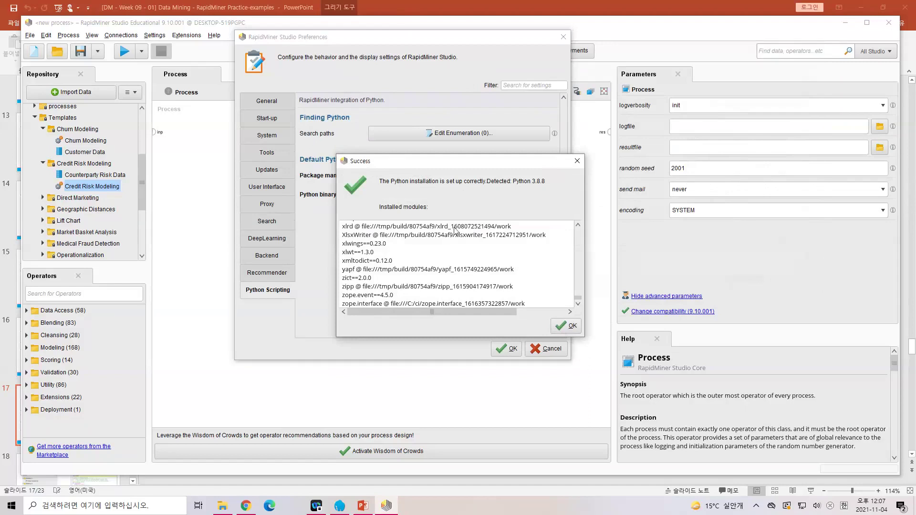
key(Return)
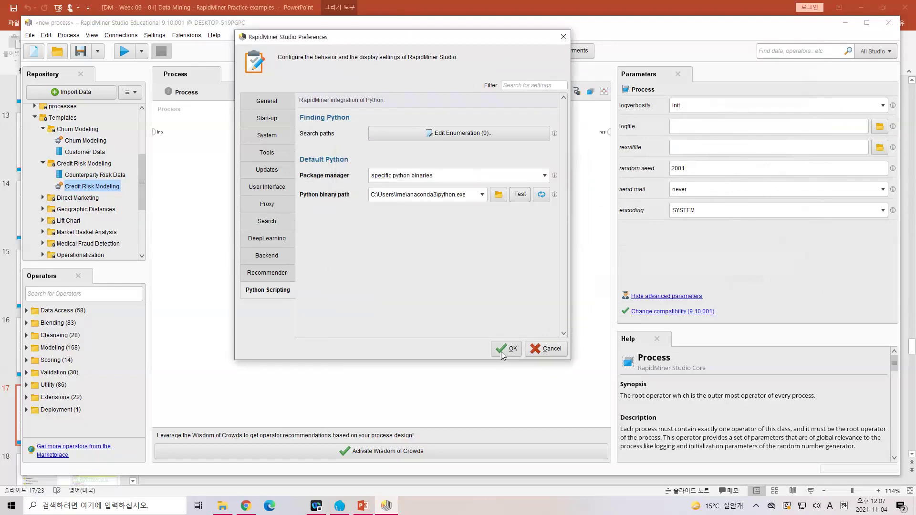
click(506, 349)
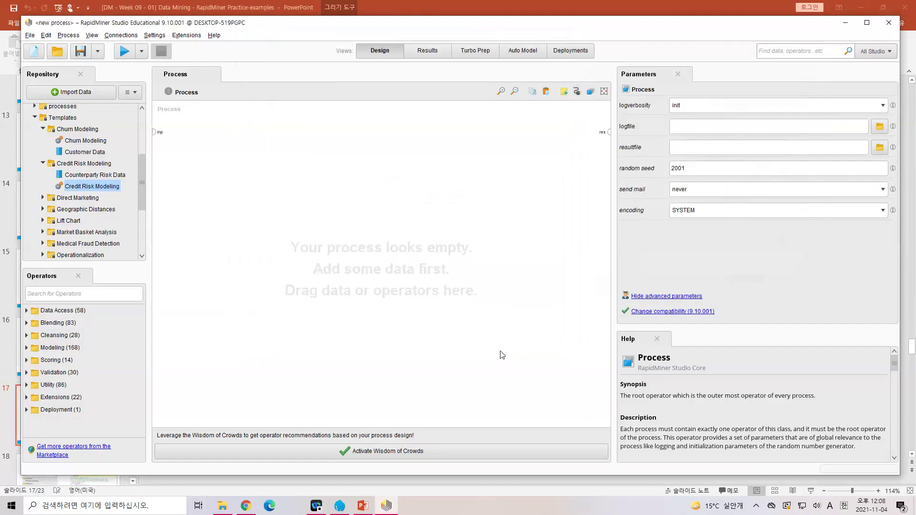
Switch to PowerPoint and review the Python Connection instructions on slides 17 and 18
click(361, 510)
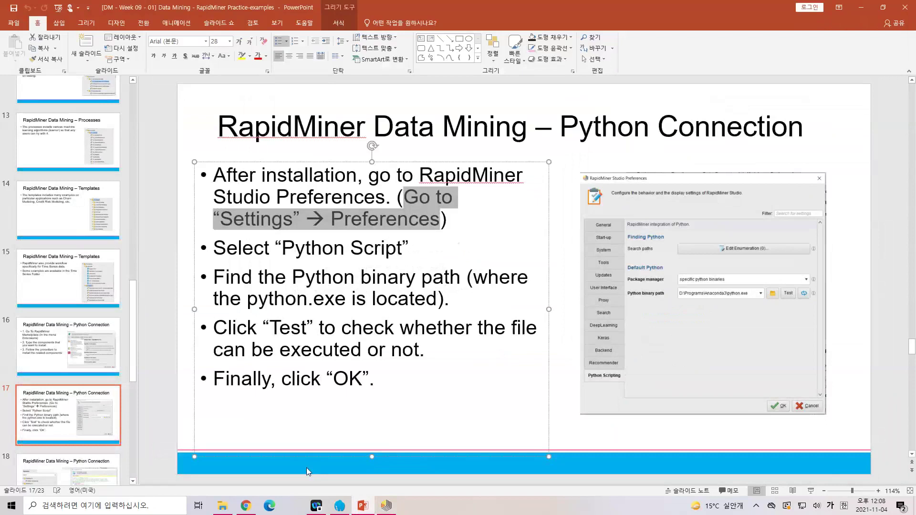
drag(217, 256, 394, 386)
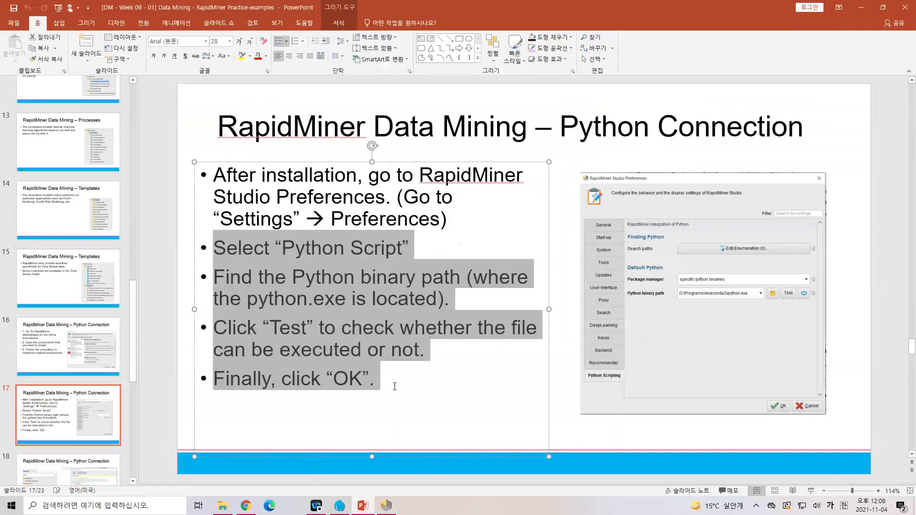
click(76, 429)
scroll(76, 428, down, 1)
click(78, 432)
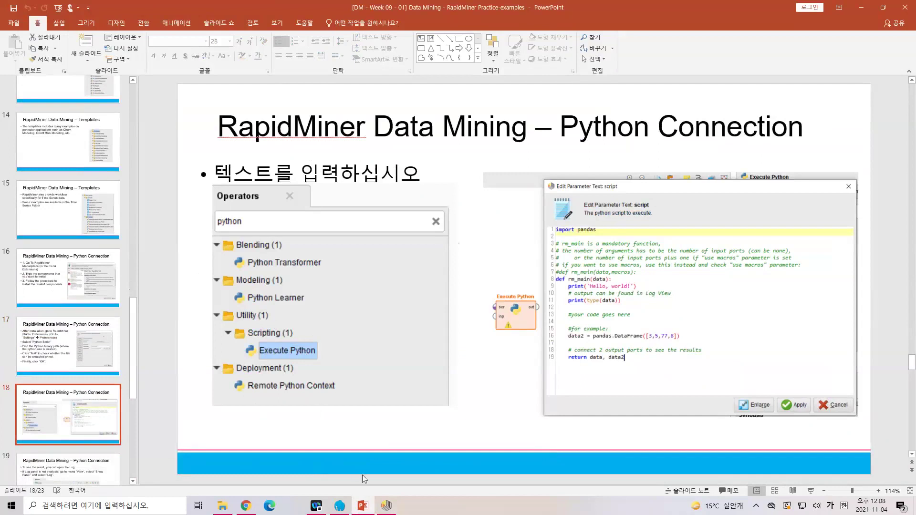
Switch to RapidMiner Studio, search the operators for "execu" and add Execute Python to the empty process
mouse_move(385, 508)
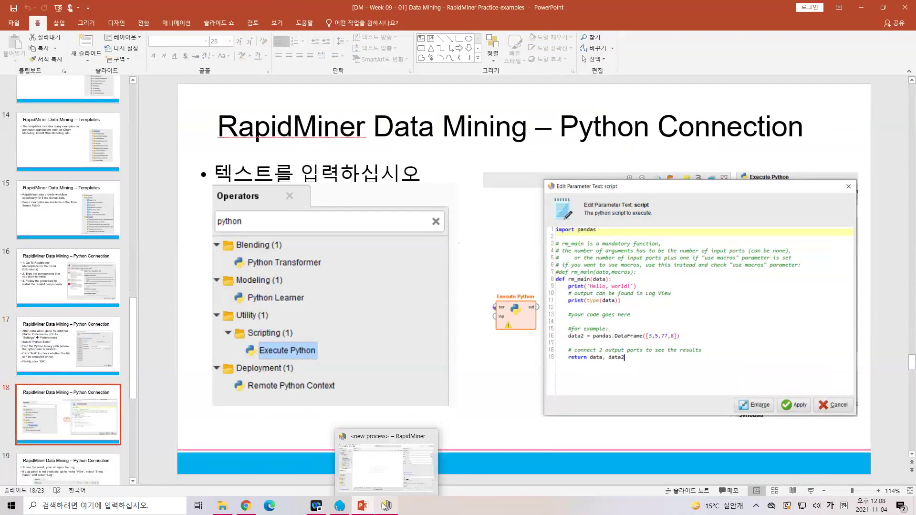
click(385, 506)
click(101, 293)
text(execu)
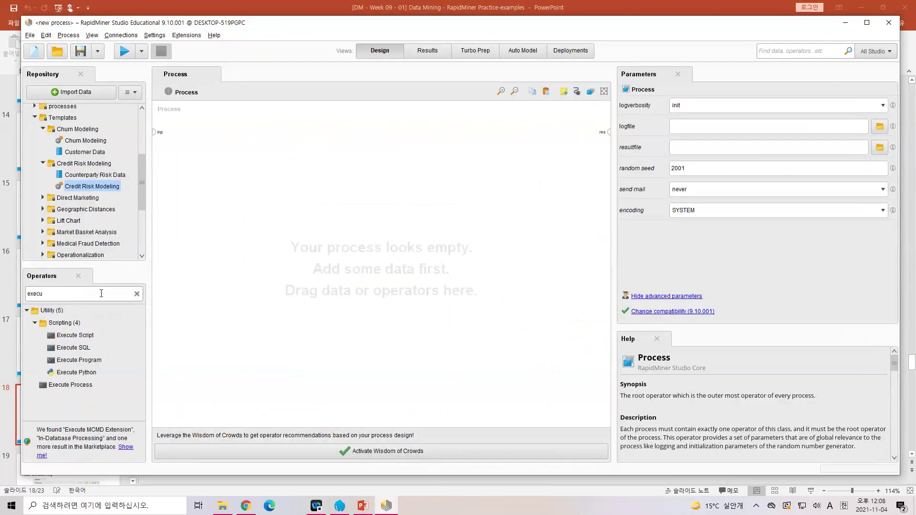
drag(71, 373, 331, 196)
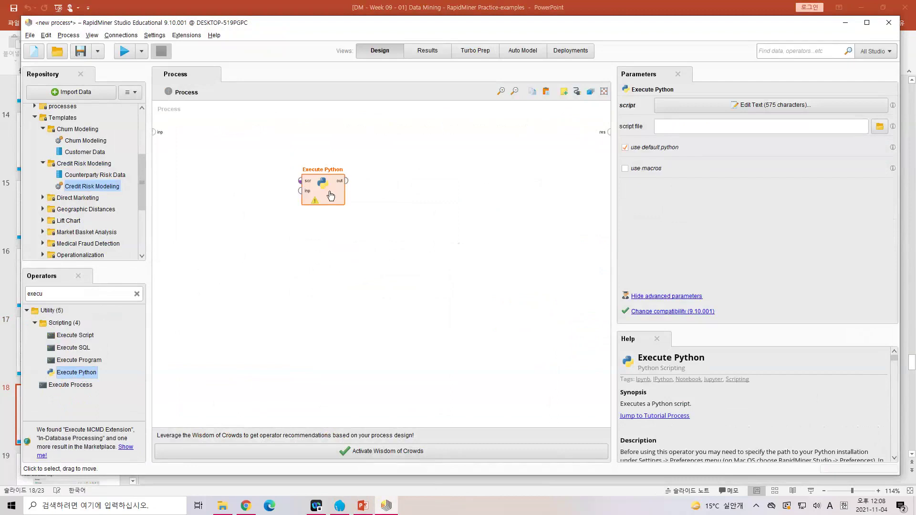
Connect the first output of Execute Python to the process result port and run the process
click(347, 180)
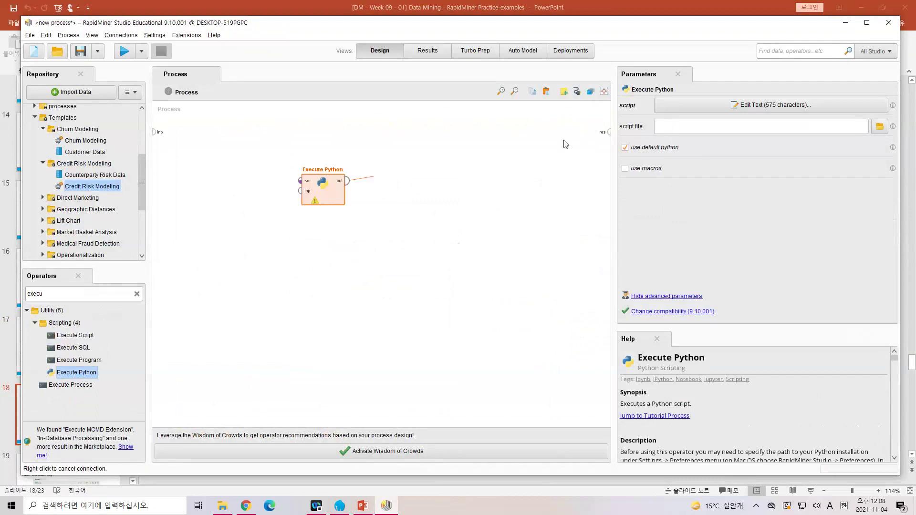
click(607, 132)
click(124, 51)
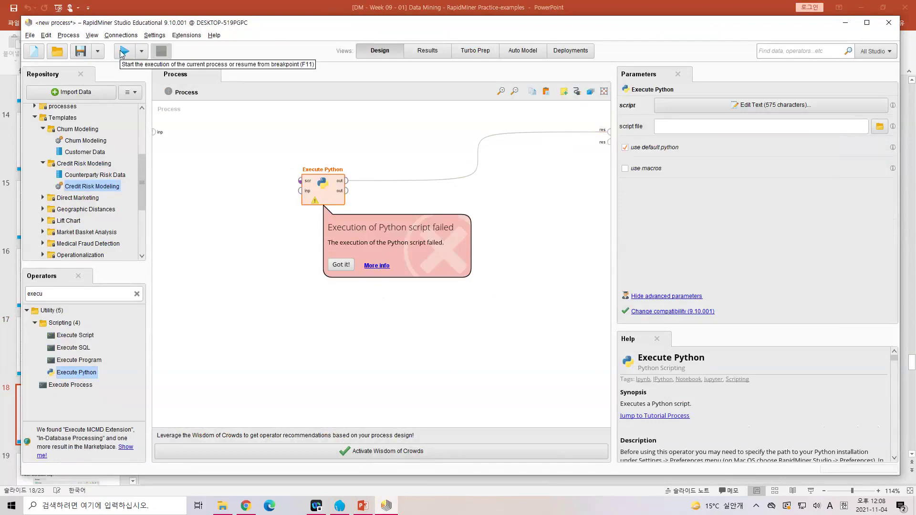
Examine the rm_main(data) definition in the Execute Python script without changing it, and show the details of the execution error
double_click(311, 185)
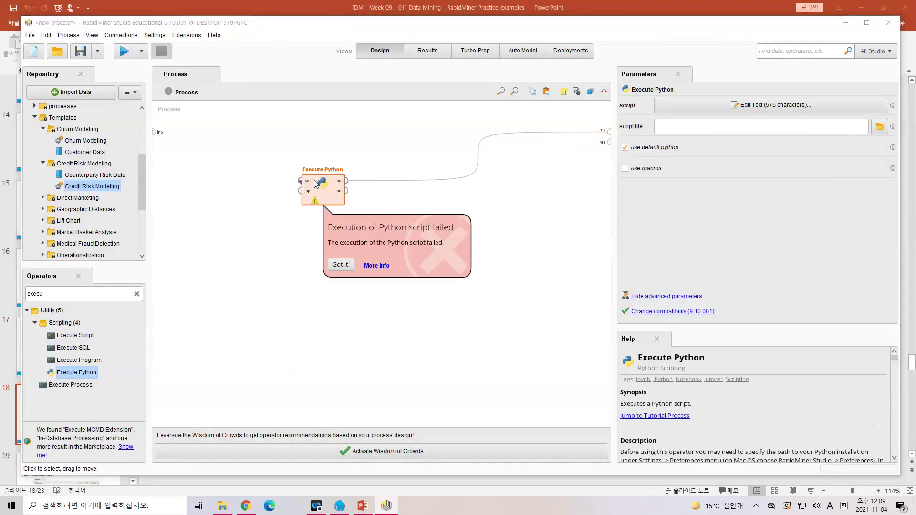
click(605, 361)
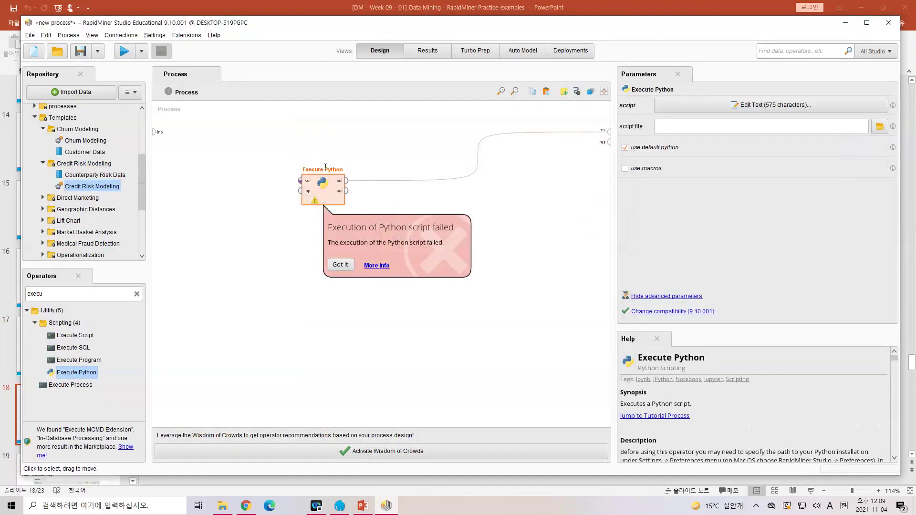
click(768, 109)
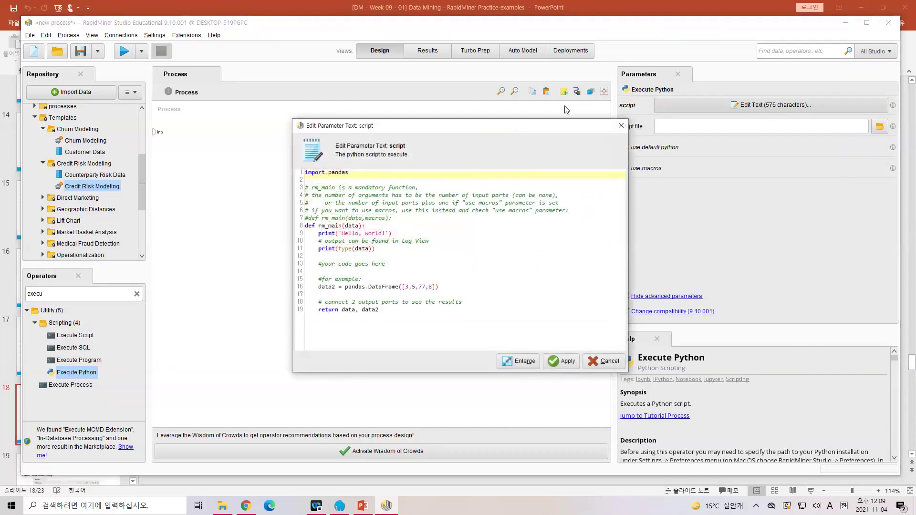
drag(523, 130, 665, 66)
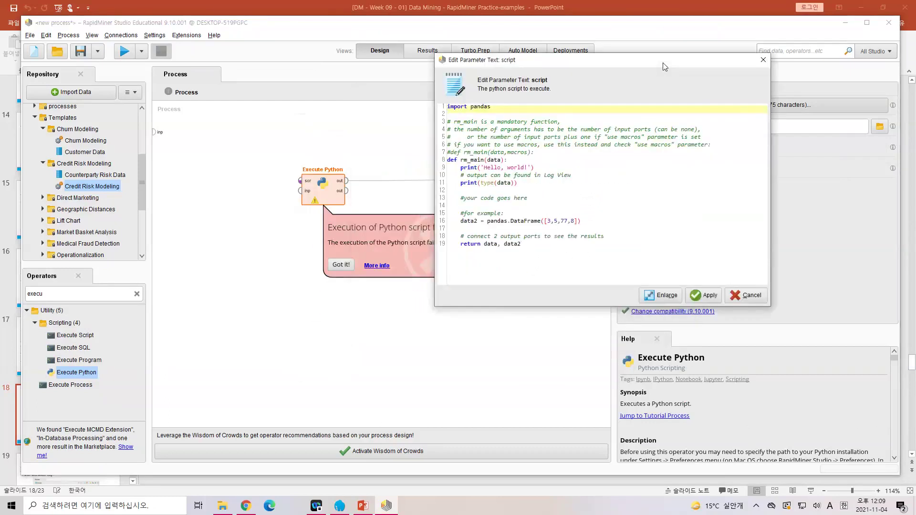
click(491, 161)
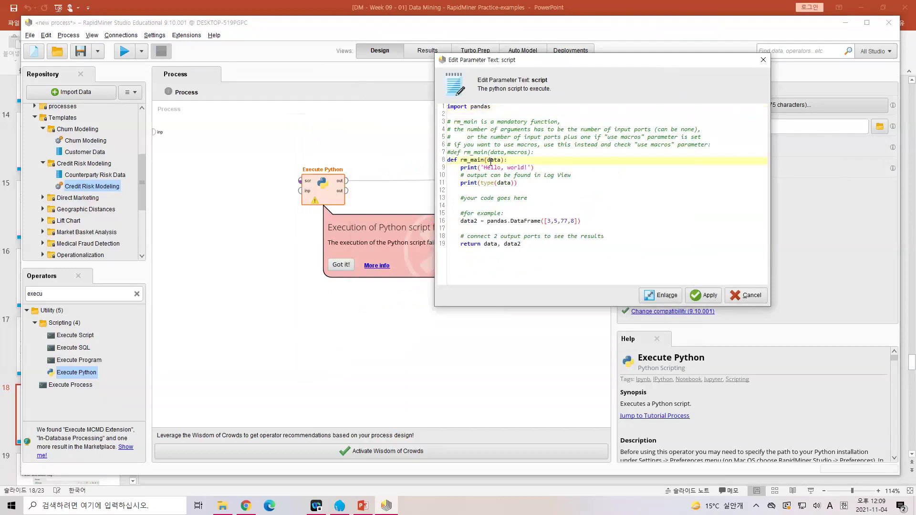
double_click(491, 161)
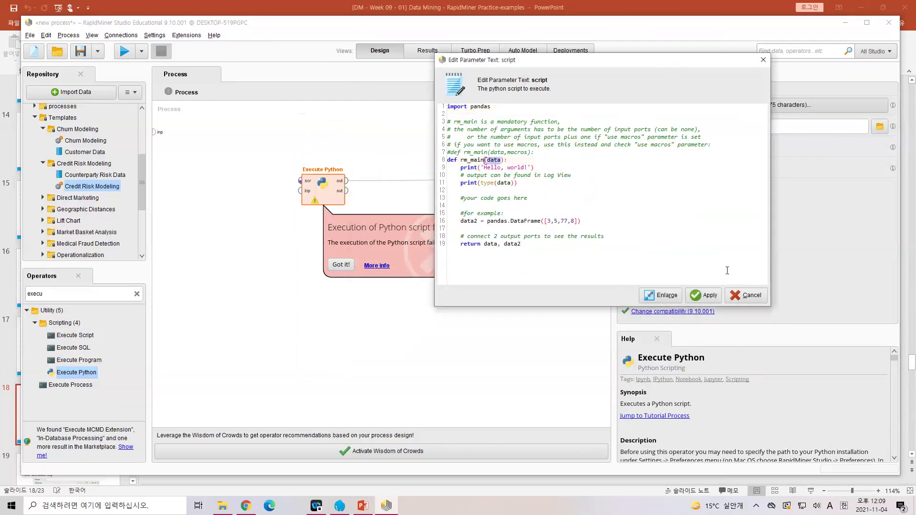
click(749, 295)
click(380, 266)
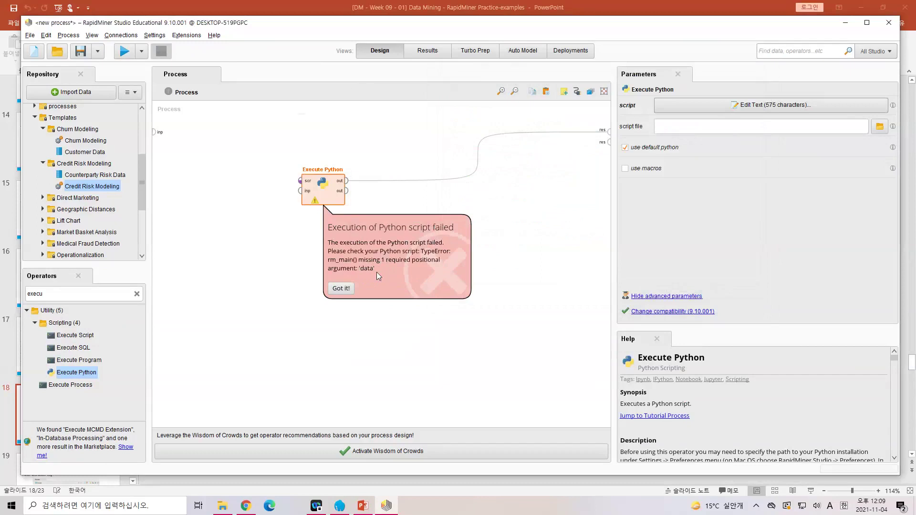
mouse_move(389, 505)
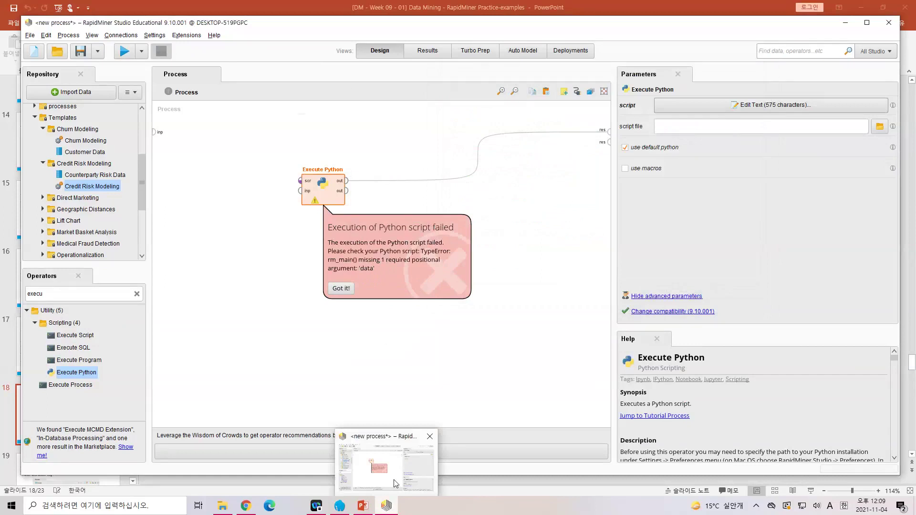
click(396, 484)
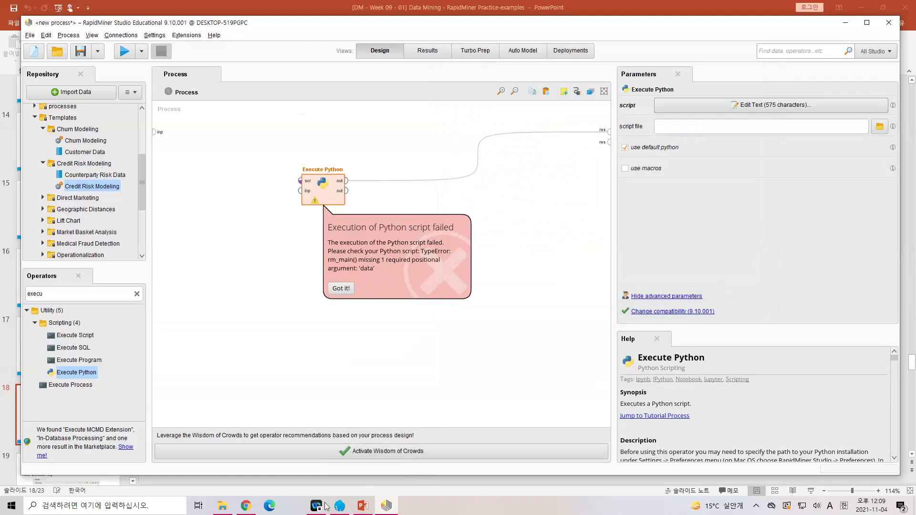
mouse_move(324, 509)
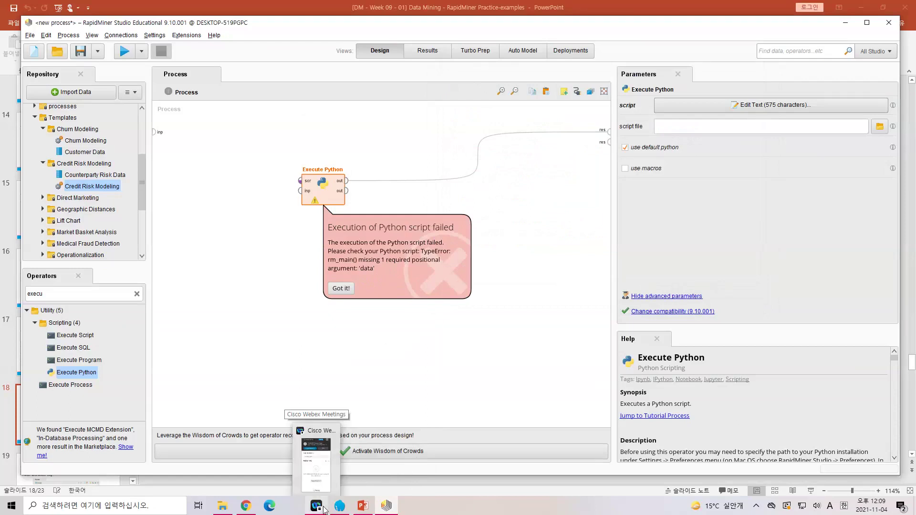
mouse_move(385, 510)
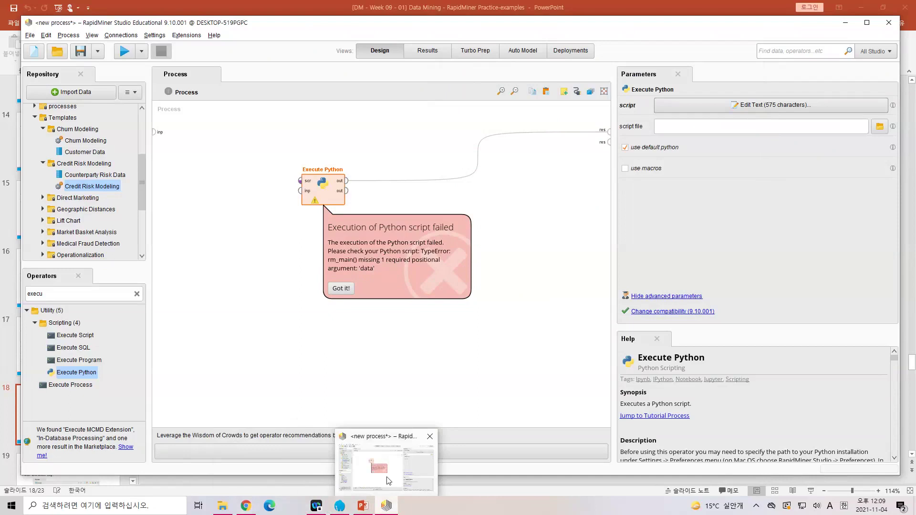
click(388, 481)
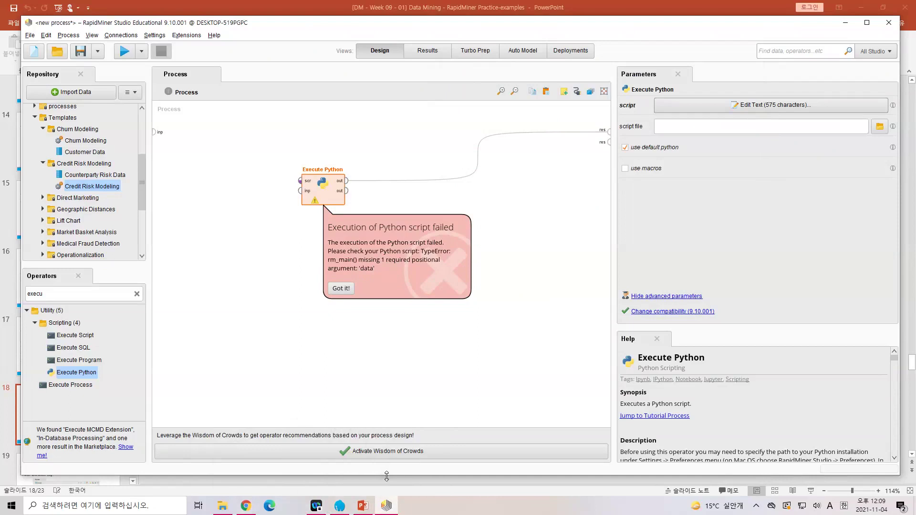
Remove the data argument from the rm_main definition in the Execute Python script, apply it and dismiss the error message
click(784, 106)
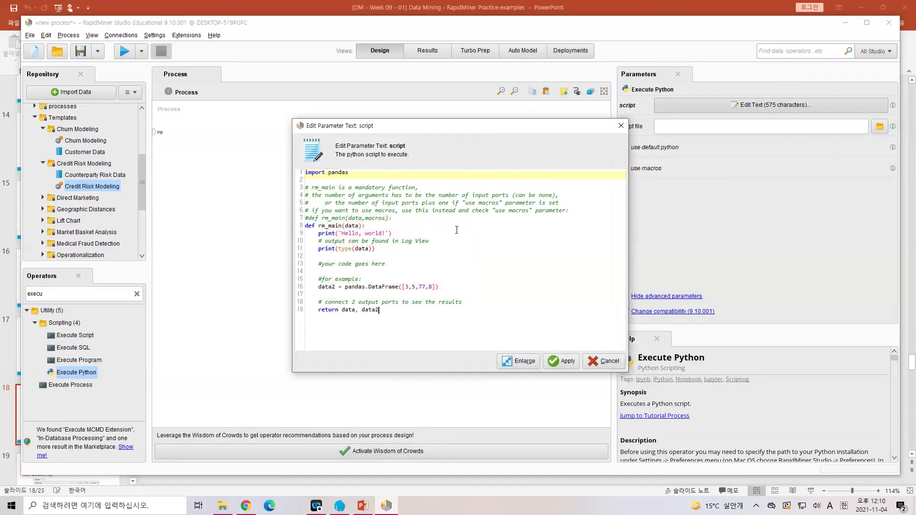
double_click(361, 226)
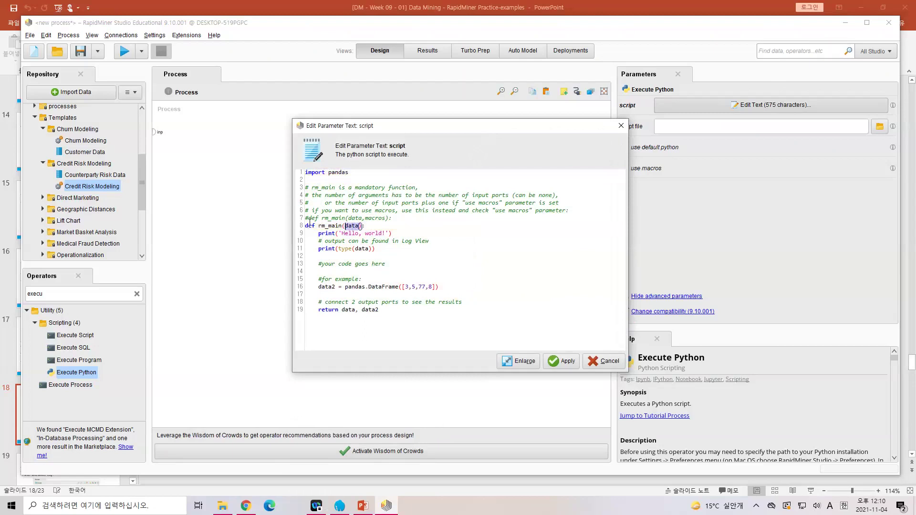
drag(306, 225, 390, 229)
double_click(357, 226)
key(BackSpace)
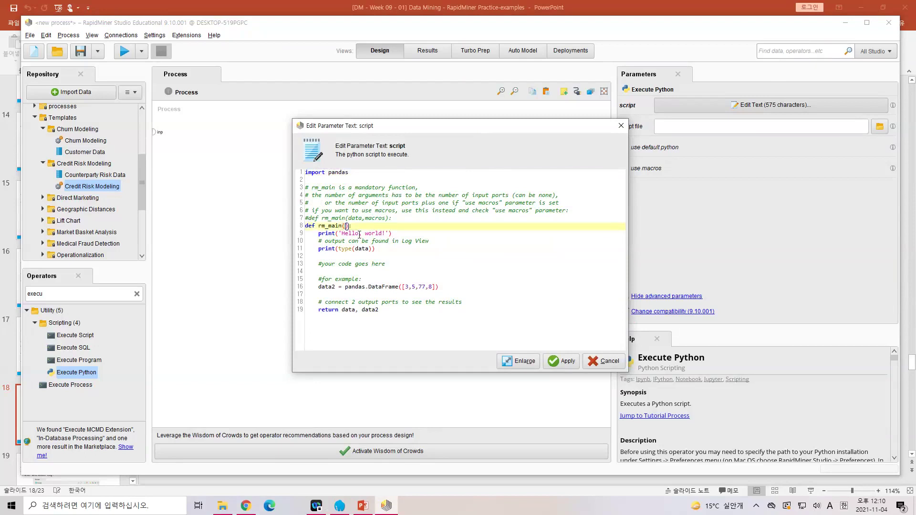
click(561, 365)
click(342, 288)
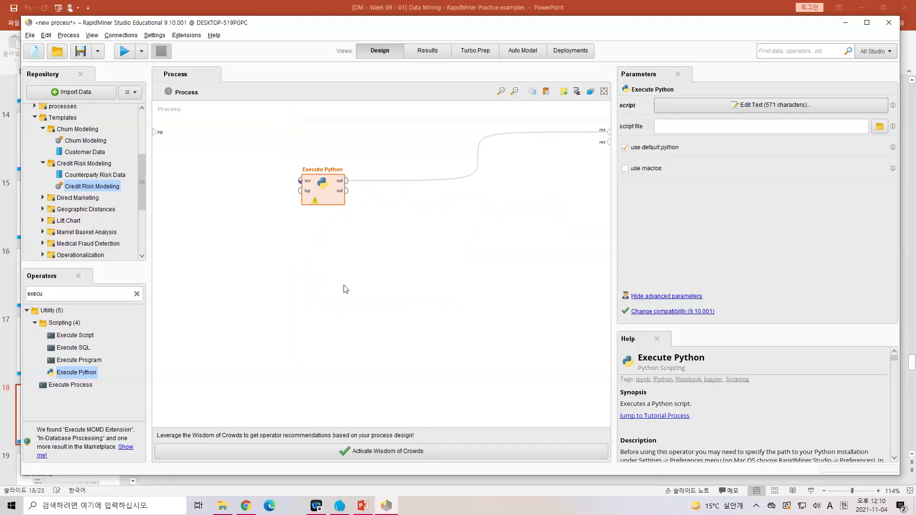
Run the process with the edited script, read the error details and dismiss the message
click(125, 51)
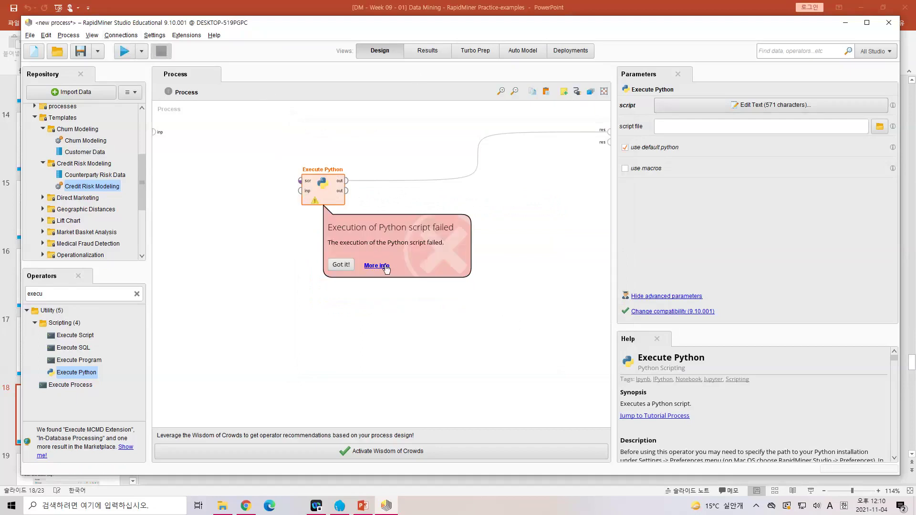
click(385, 266)
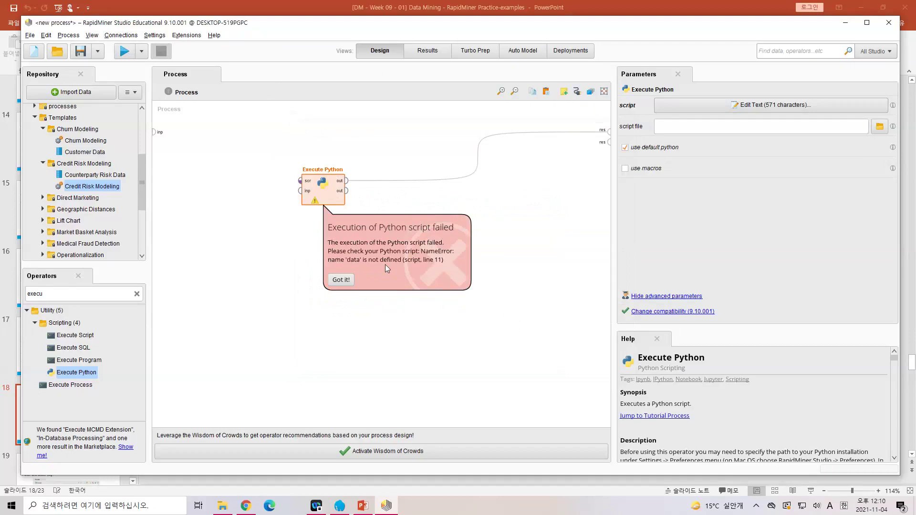
click(340, 279)
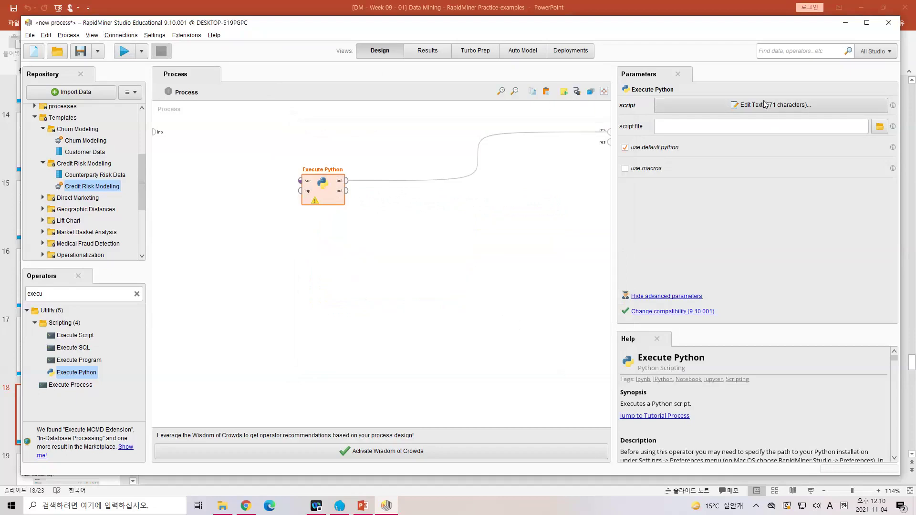
Comment out the print(type(data)) and return data, data2 lines in the Execute Python script
click(764, 105)
double_click(361, 249)
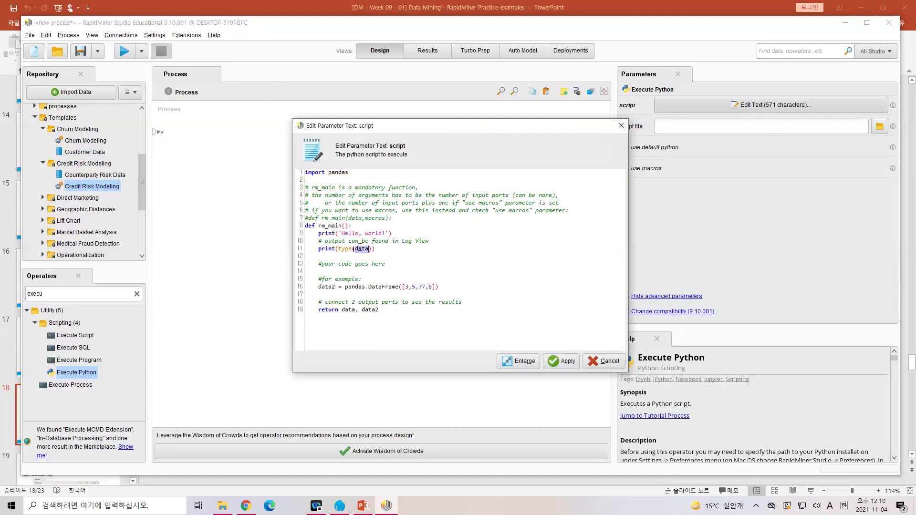
click(320, 249)
text(#)
key(Down)
key(Down)
key(Down)
key(Down)
key(Down)
key(Down)
key(Down)
key(Down)
text(#)
Insert the line return data2 above the commented-out return, apply the script and run the process
key(Home)
key(Return)
key(Up)
text(r)
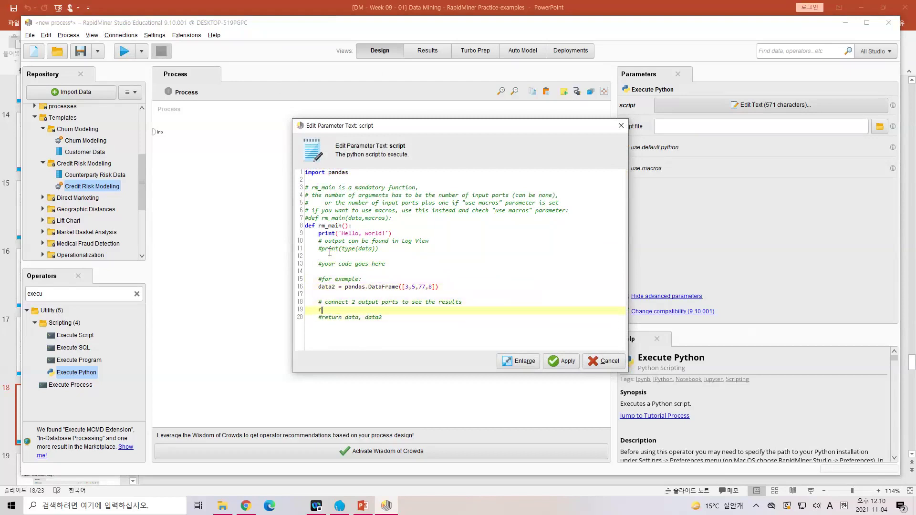
text(eturn data2)
drag(345, 287, 446, 285)
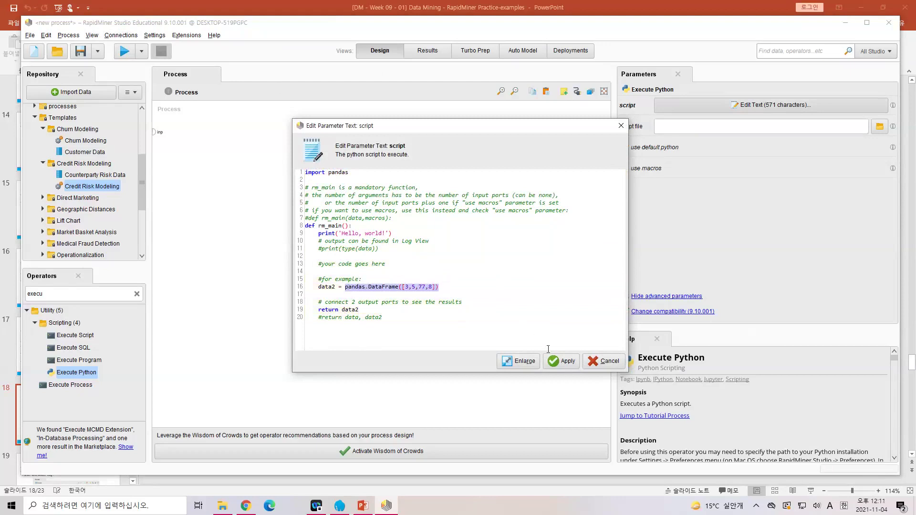
click(557, 363)
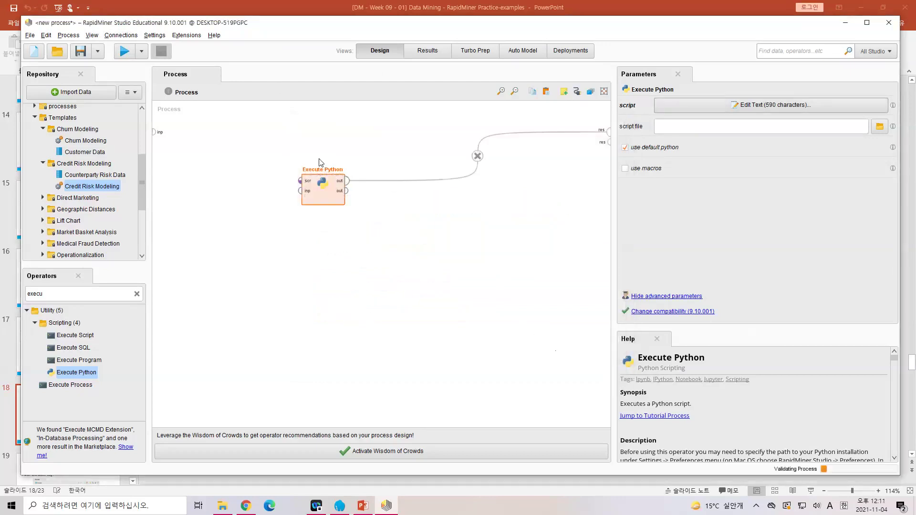
click(123, 53)
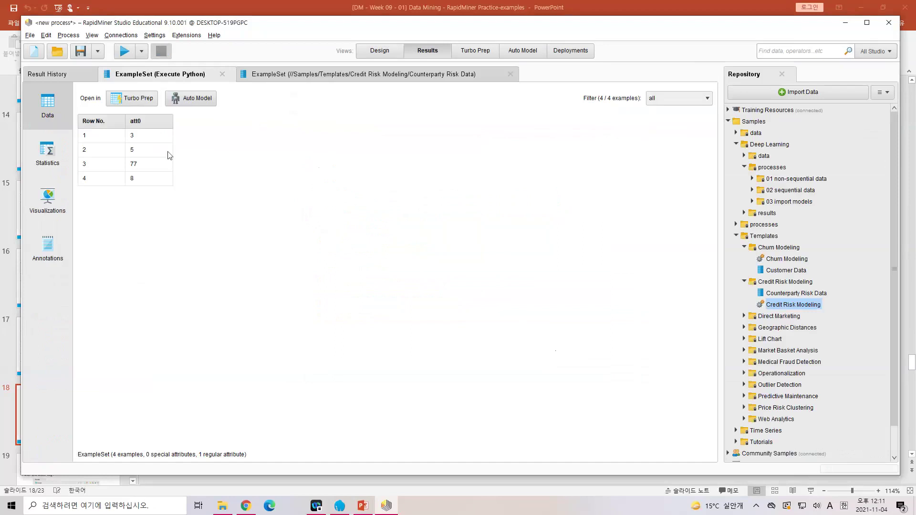
Reopen the Execute Python script and compare its rm_main definition and data2 DataFrame line with the result table
click(137, 179)
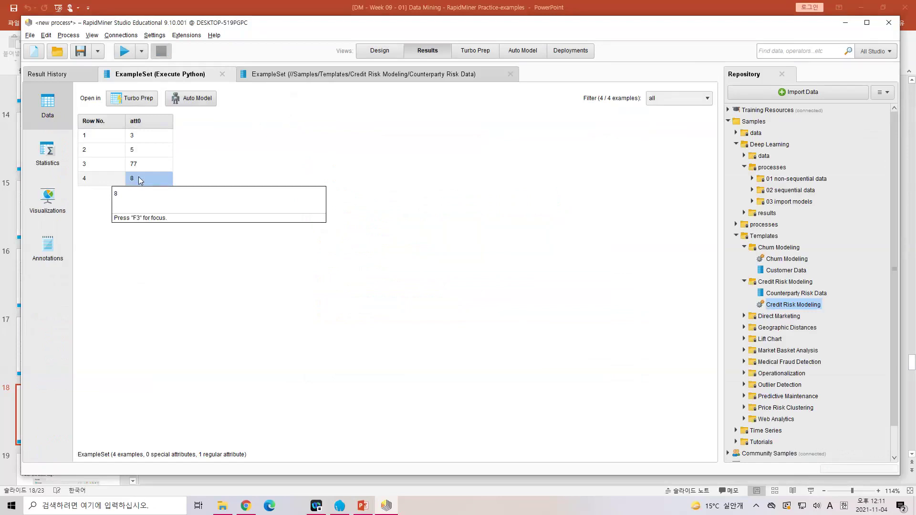
click(386, 50)
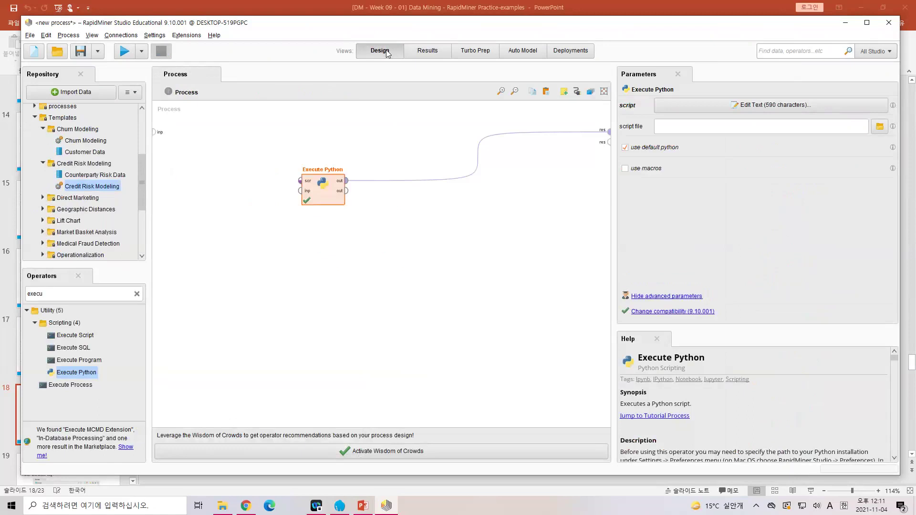
click(738, 106)
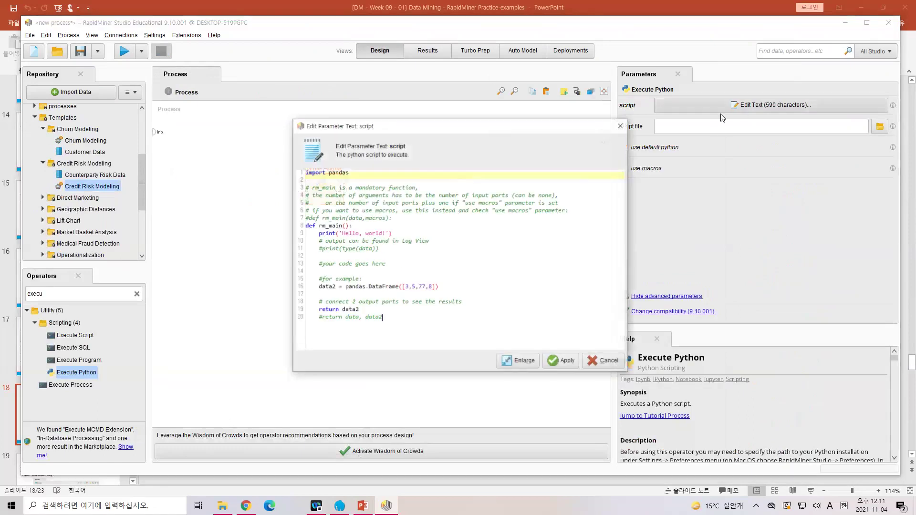
drag(440, 128, 489, 60)
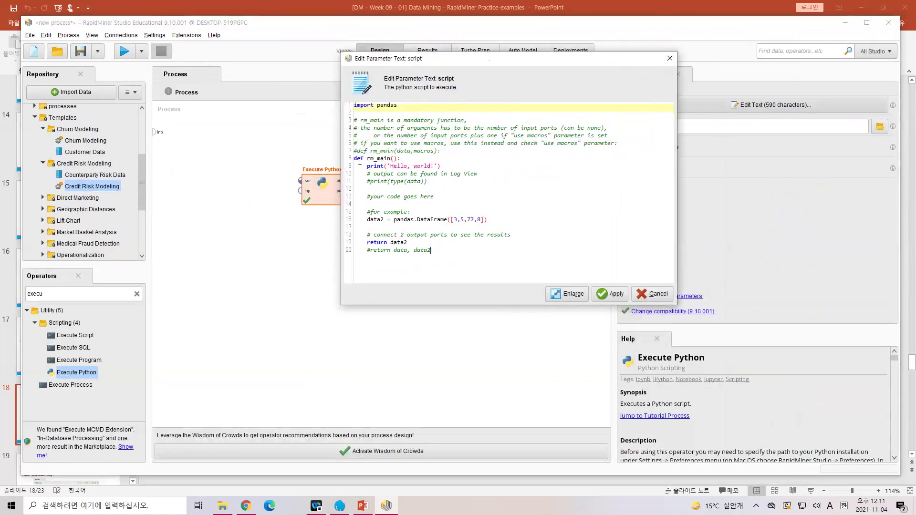
drag(355, 159, 401, 159)
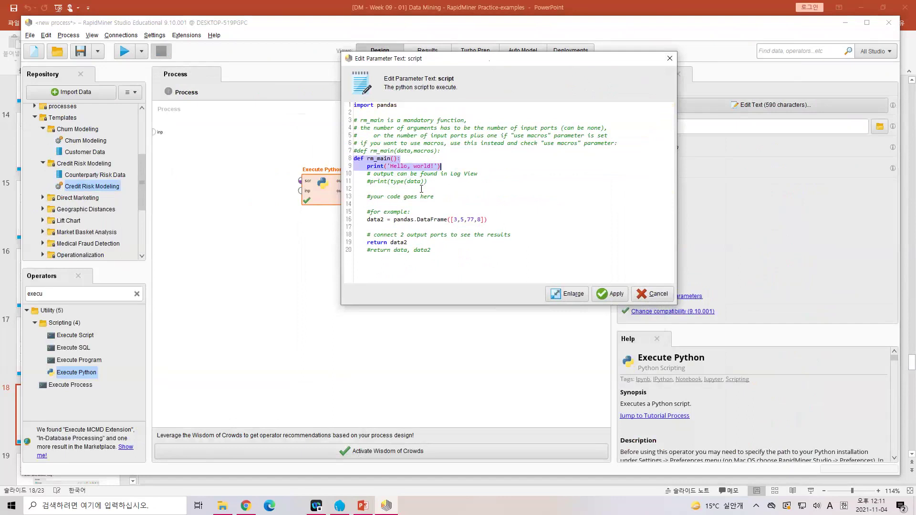
click(385, 189)
drag(367, 219, 514, 224)
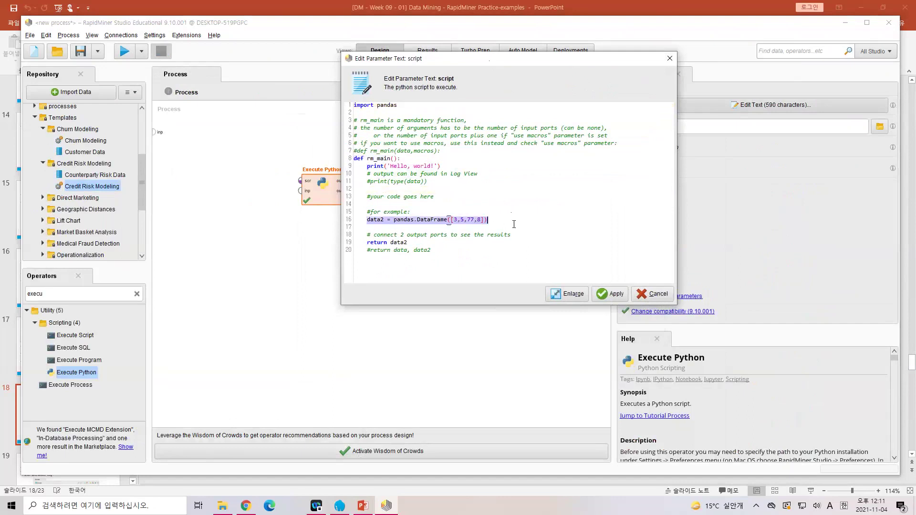
click(456, 220)
drag(456, 220, 482, 220)
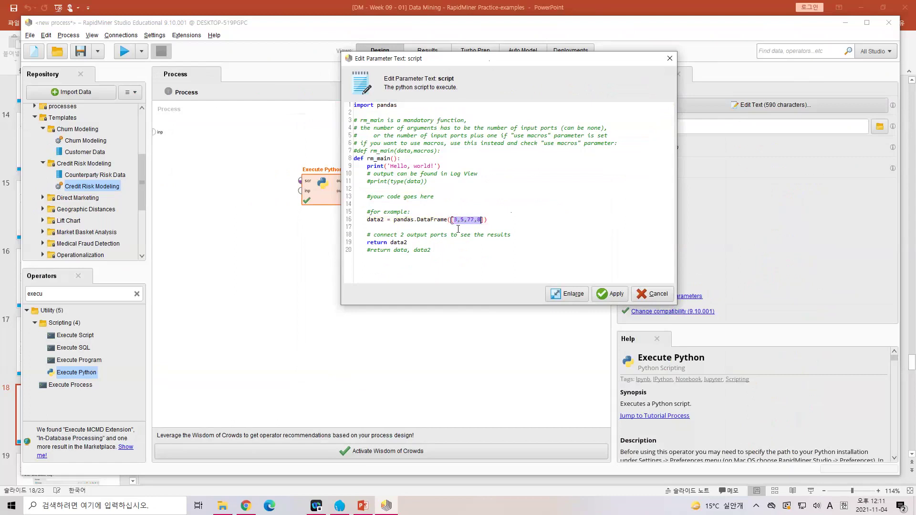
Examine the return data2 line against the DataFrame definition, close the script and look at the results again
drag(366, 243, 428, 240)
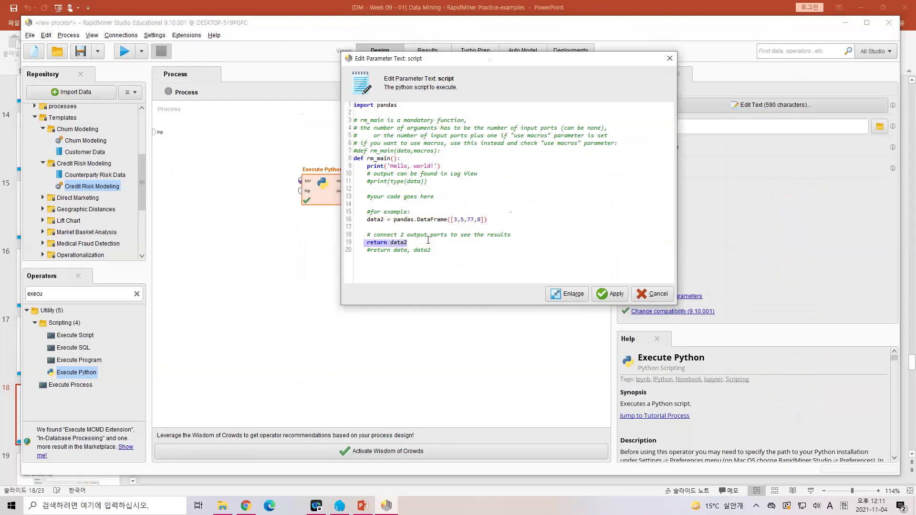
click(408, 243)
double_click(396, 243)
drag(365, 221, 489, 223)
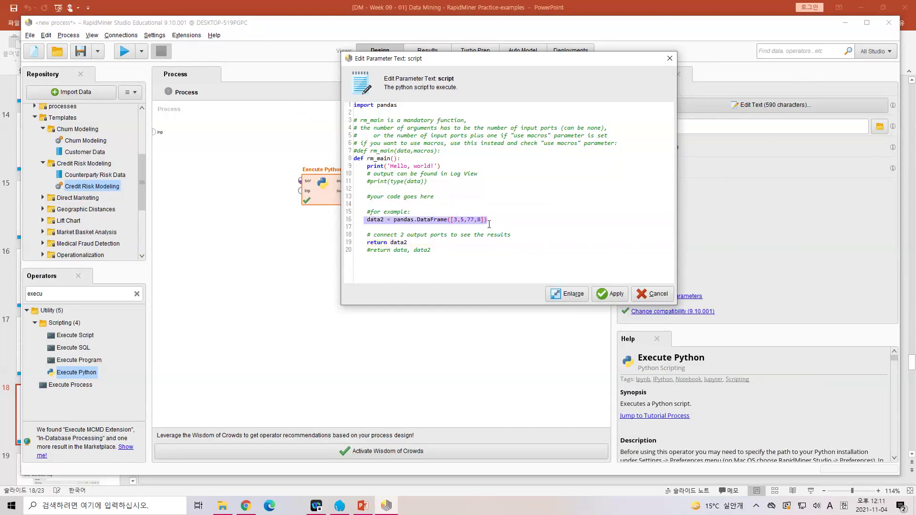
click(610, 296)
click(427, 50)
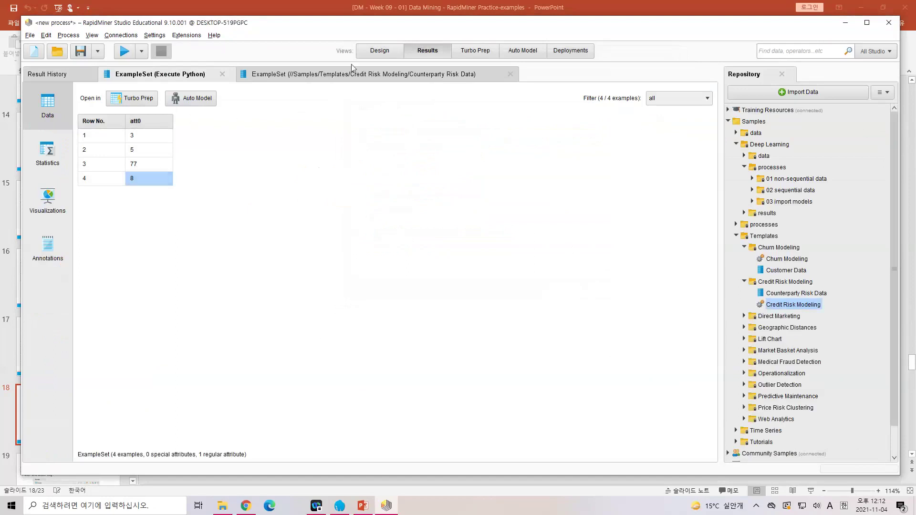
Check the print('Hello, world!') line in the Execute Python script, close it without changes and go back to the results
click(375, 52)
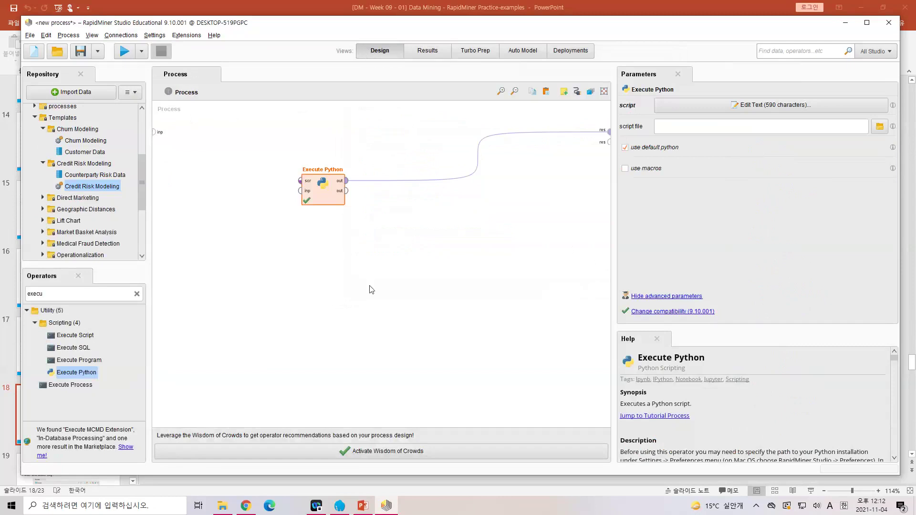
click(725, 105)
drag(318, 234, 410, 233)
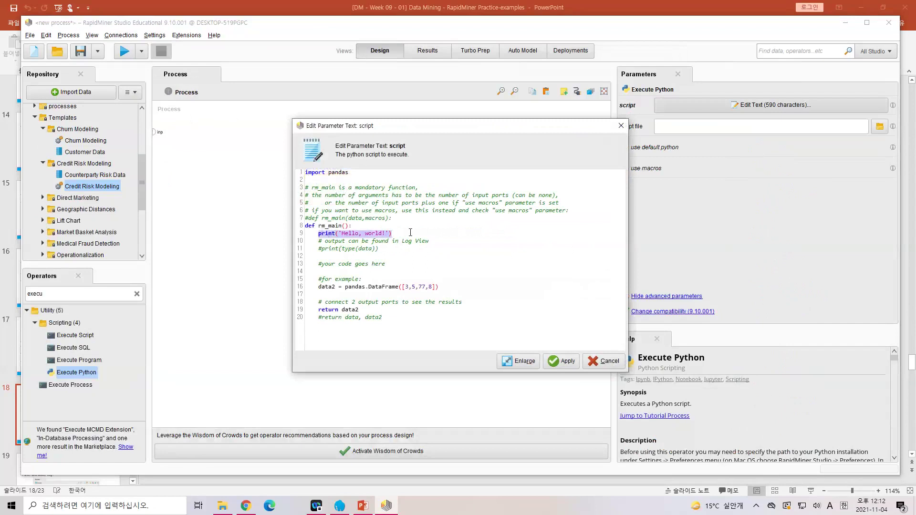
click(604, 362)
click(428, 56)
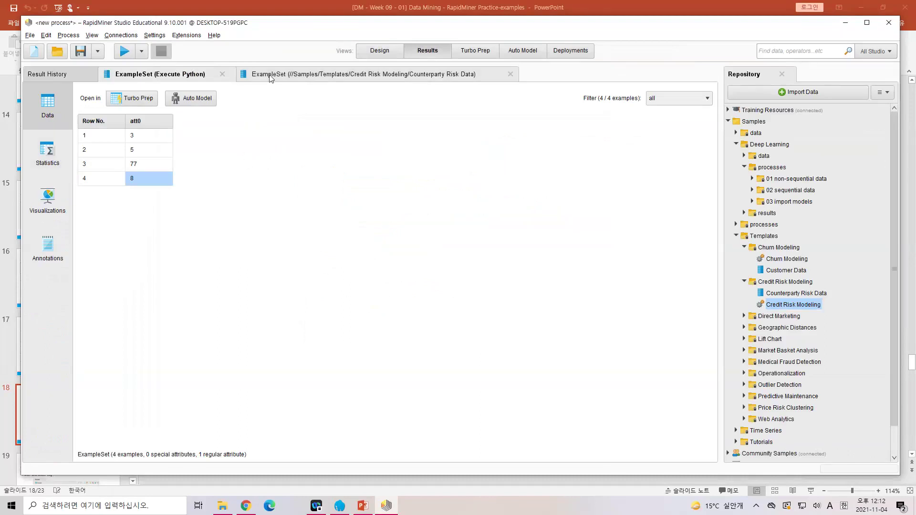
Close the Counterparty Risk Data result, look through the Execute Python result's statistics, visualizations and annotations, and return to the process design
click(510, 75)
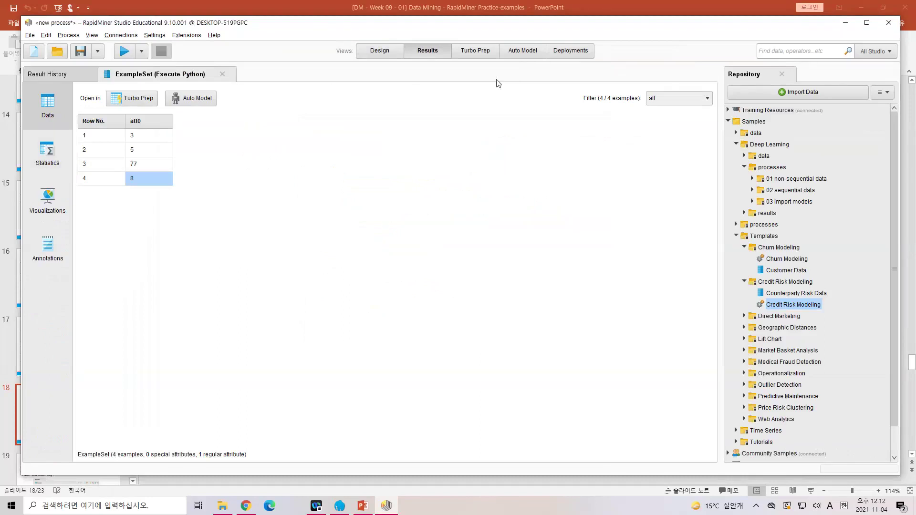
click(53, 157)
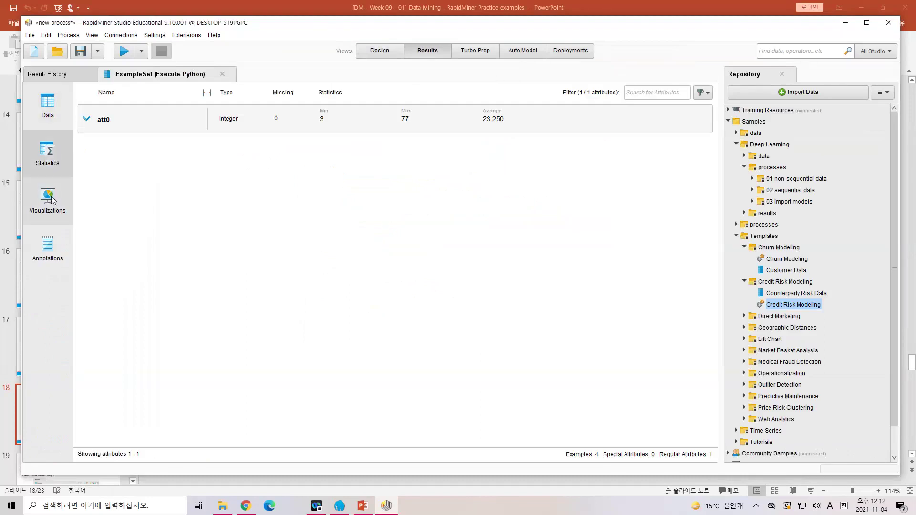
click(53, 199)
click(55, 246)
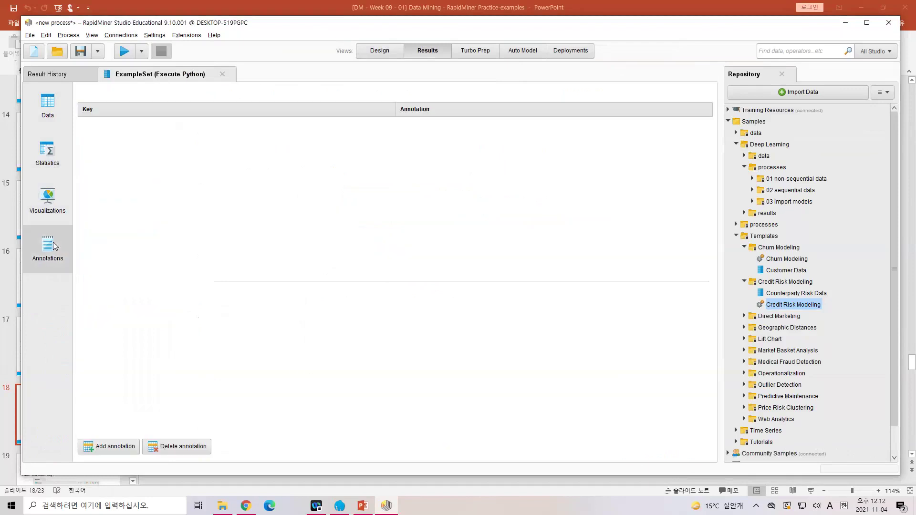
click(48, 164)
click(378, 53)
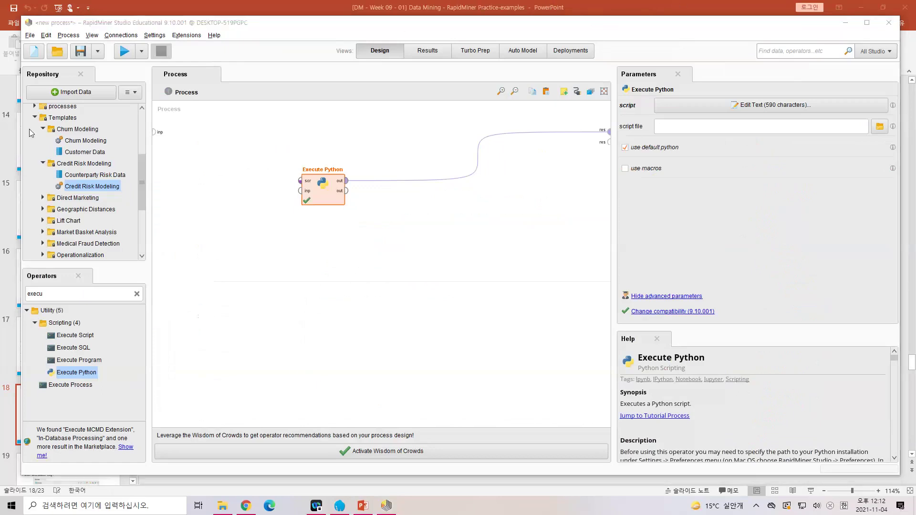
click(409, 264)
text(log)
key(BackSpace)
key(BackSpace)
key(BackSpace)
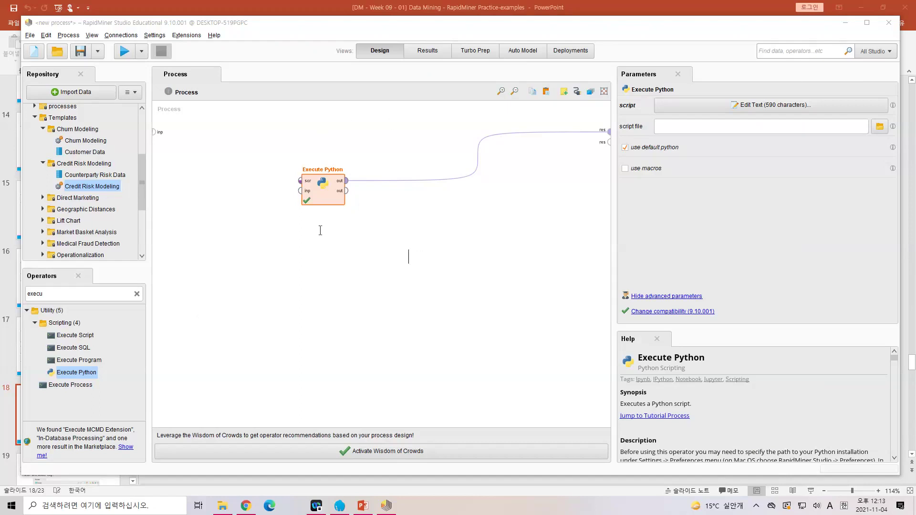
Switch to the PowerPoint slides and read slide 19 on how to open the Log panel for the Python output
click(362, 507)
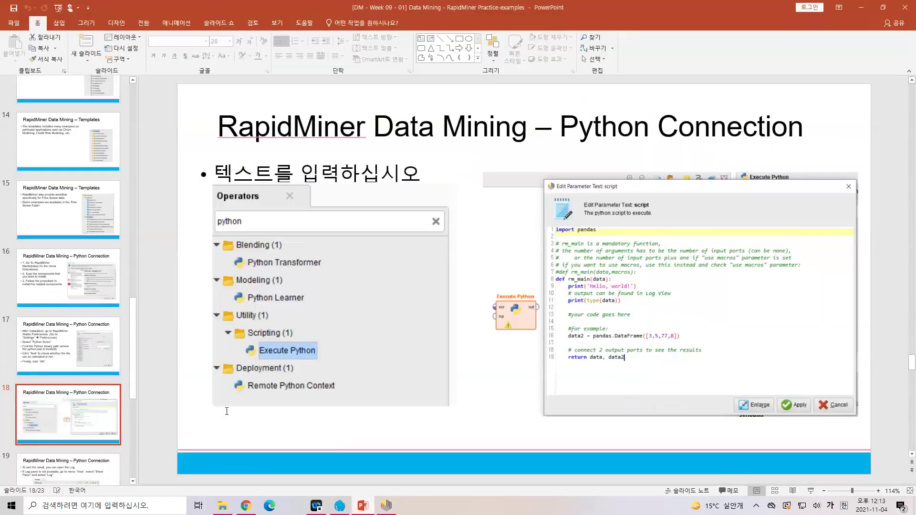
scroll(55, 400, down, 2)
click(56, 400)
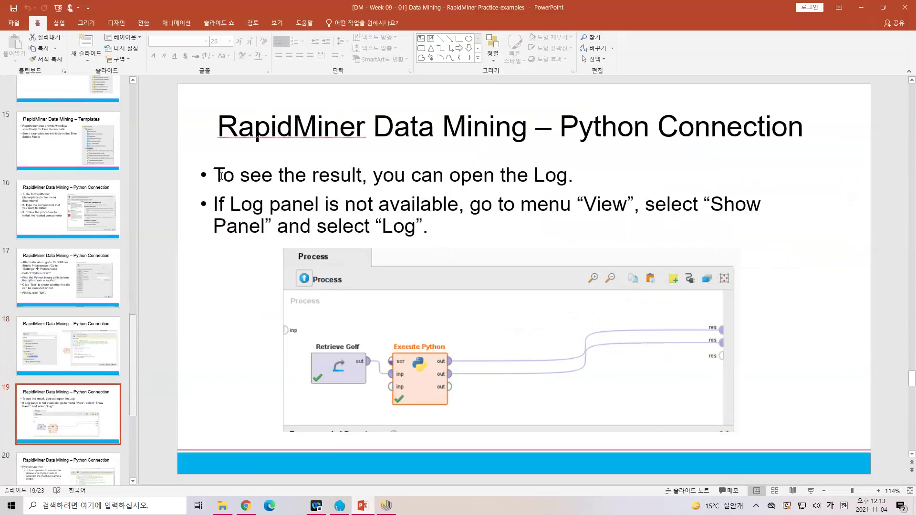
drag(221, 175, 559, 177)
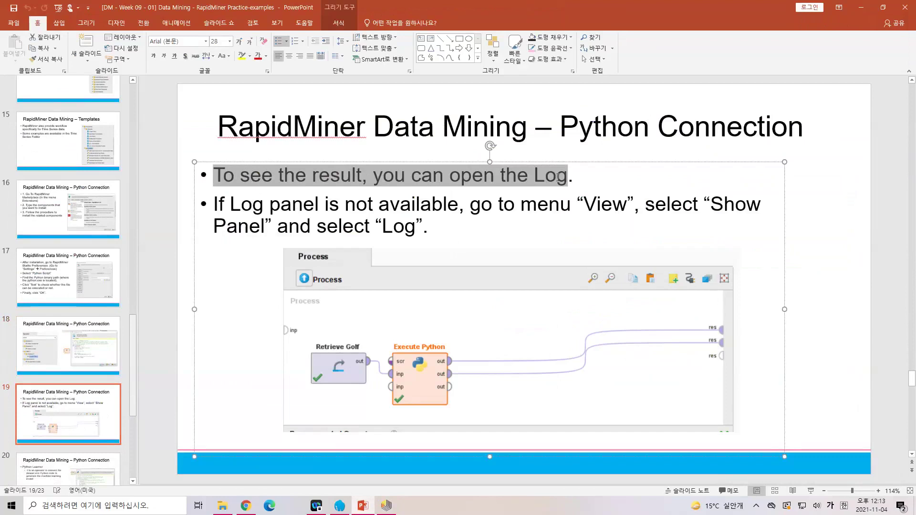
drag(552, 188, 635, 211)
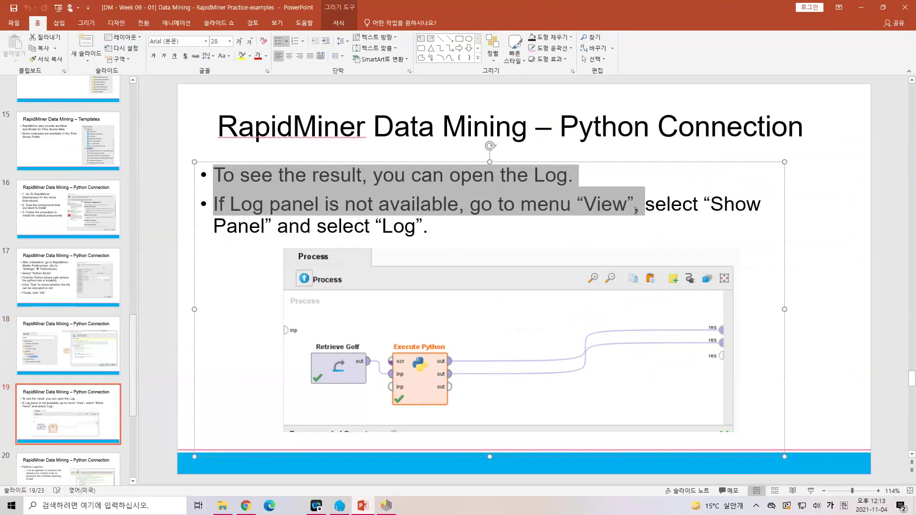
drag(636, 212, 677, 220)
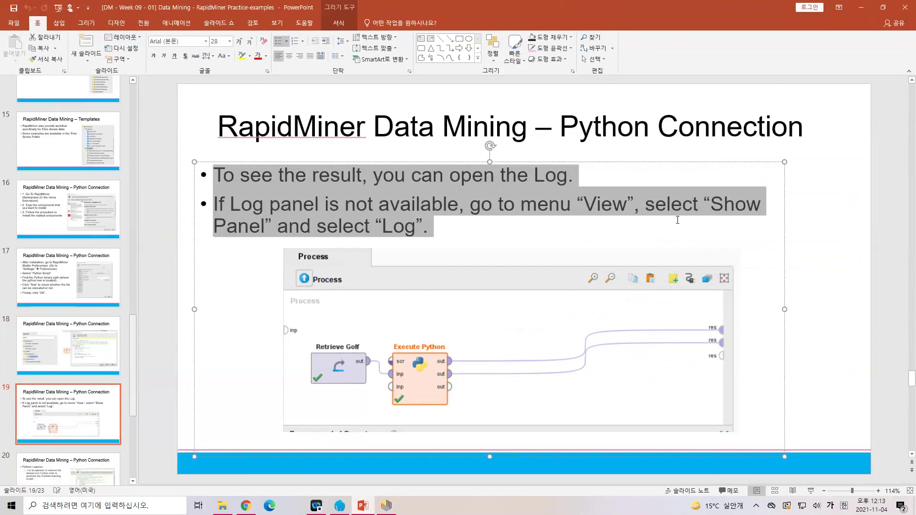
Switch back to RapidMiner Studio, show the Log panel and enlarge it to read the script's printed output
click(391, 509)
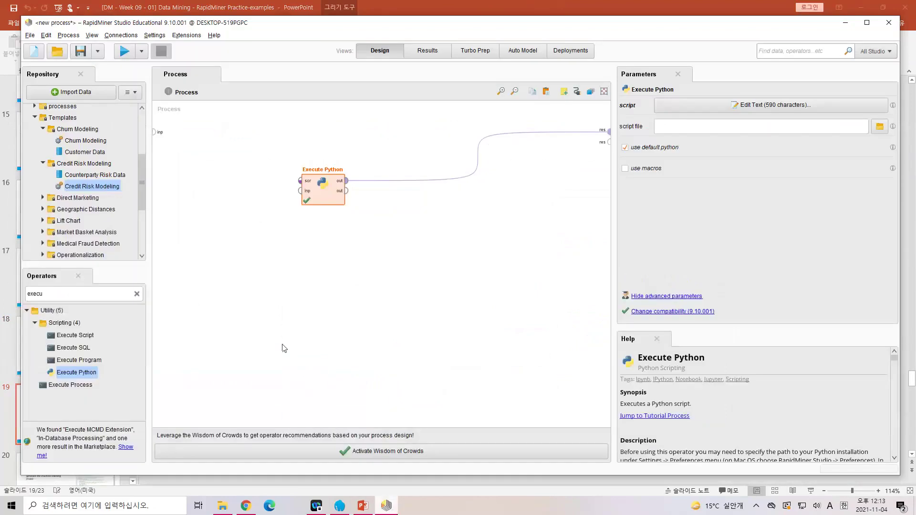
click(90, 36)
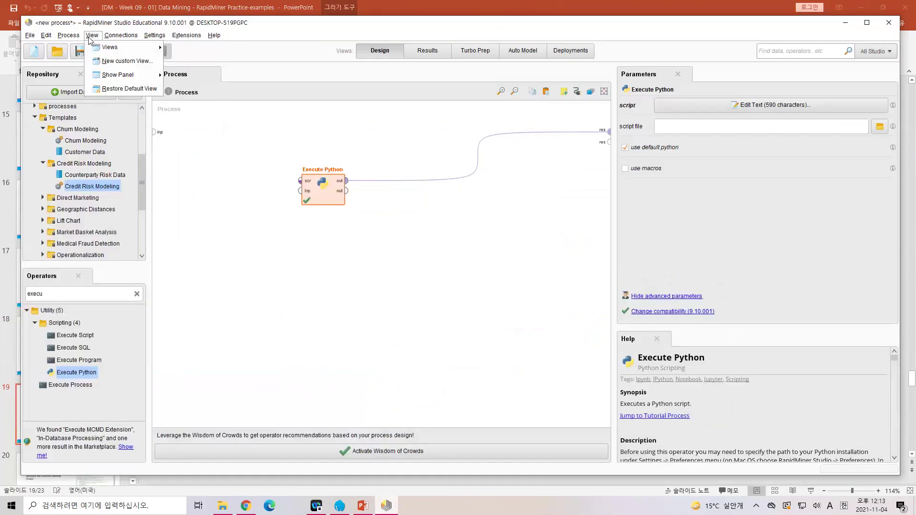
mouse_move(113, 79)
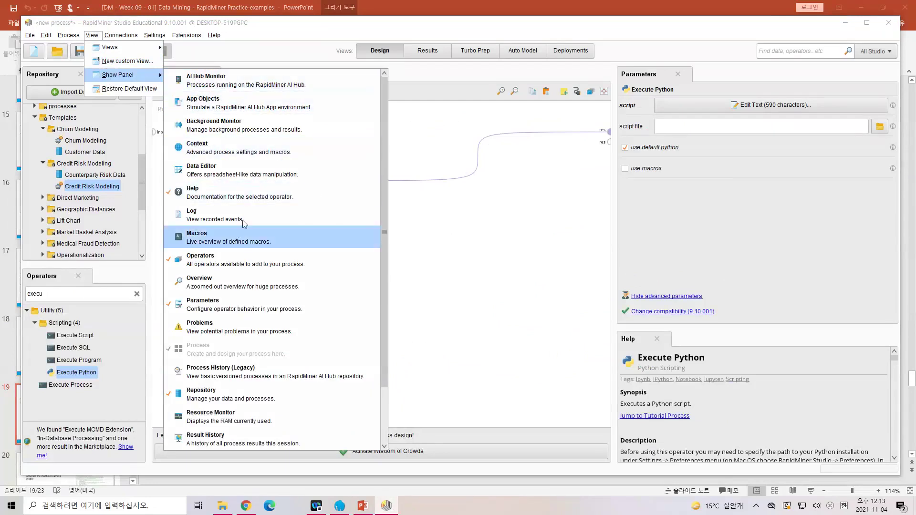
click(191, 213)
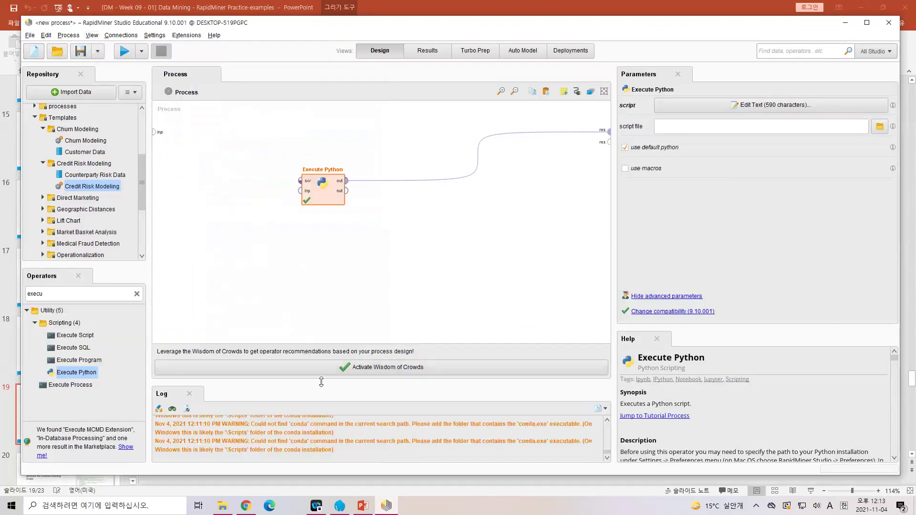
drag(322, 380, 317, 240)
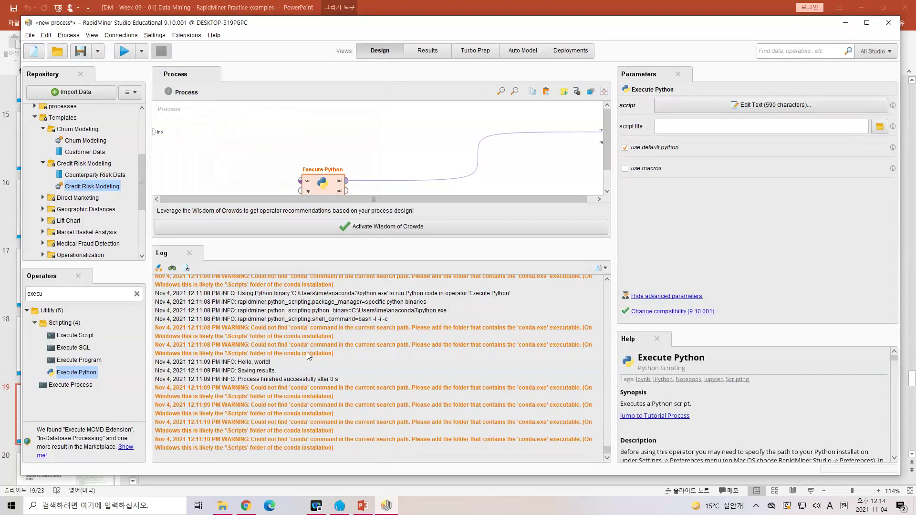
drag(270, 362, 239, 365)
drag(401, 240, 401, 279)
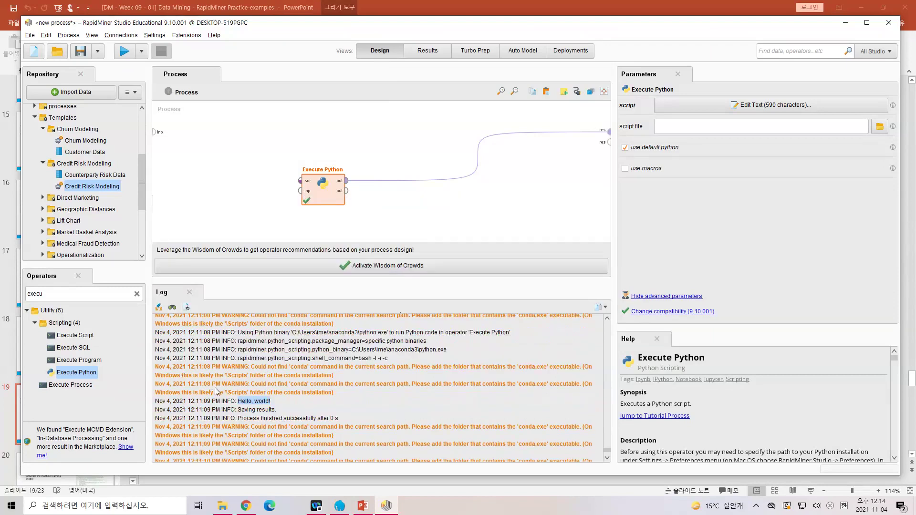
Replace world with a first name in the Execute Python script's print line, apply the script and run the process
click(320, 196)
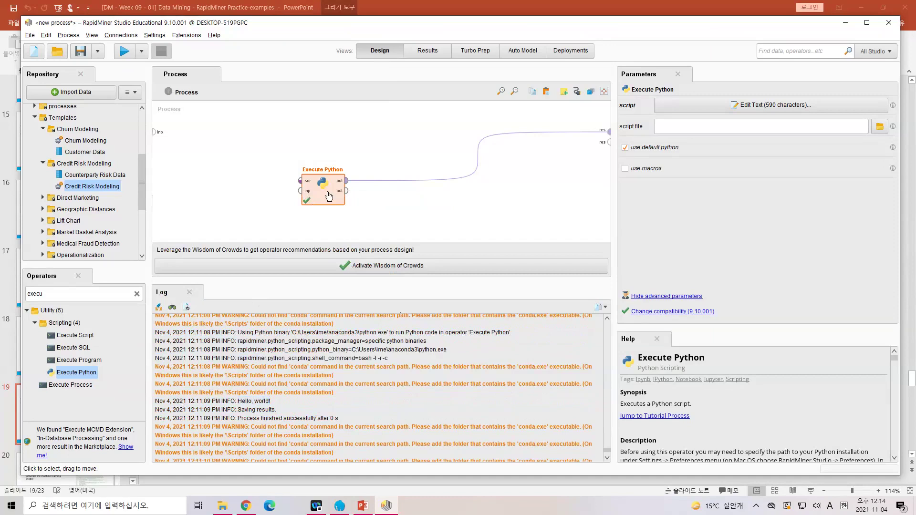
click(738, 105)
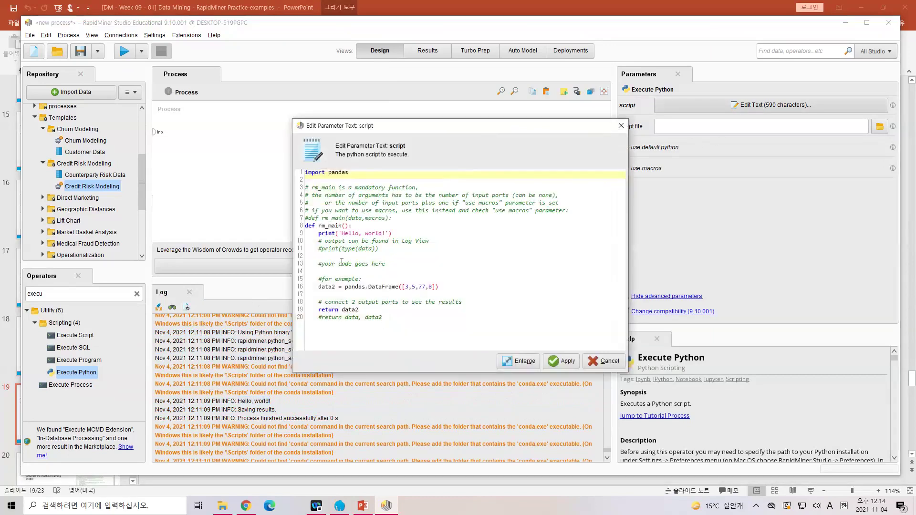
double_click(378, 233)
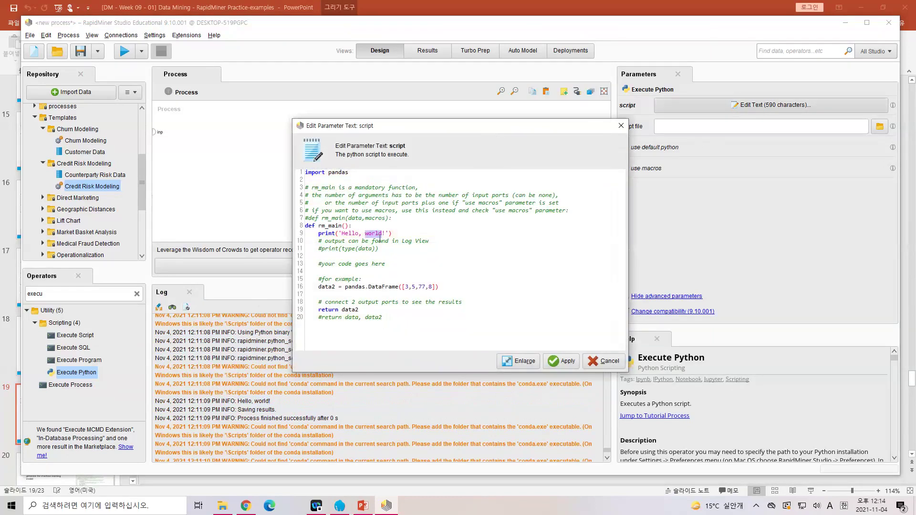
text(ernardo)
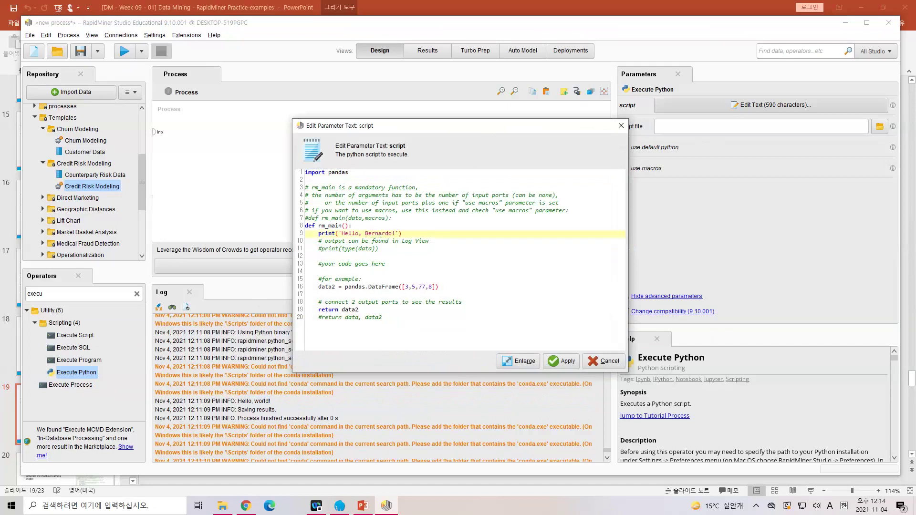
text(!)
click(559, 361)
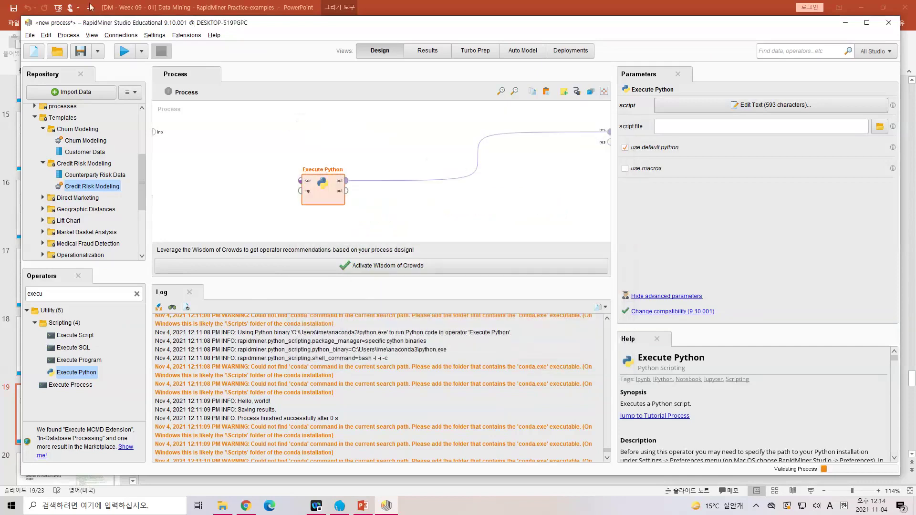
key(F11)
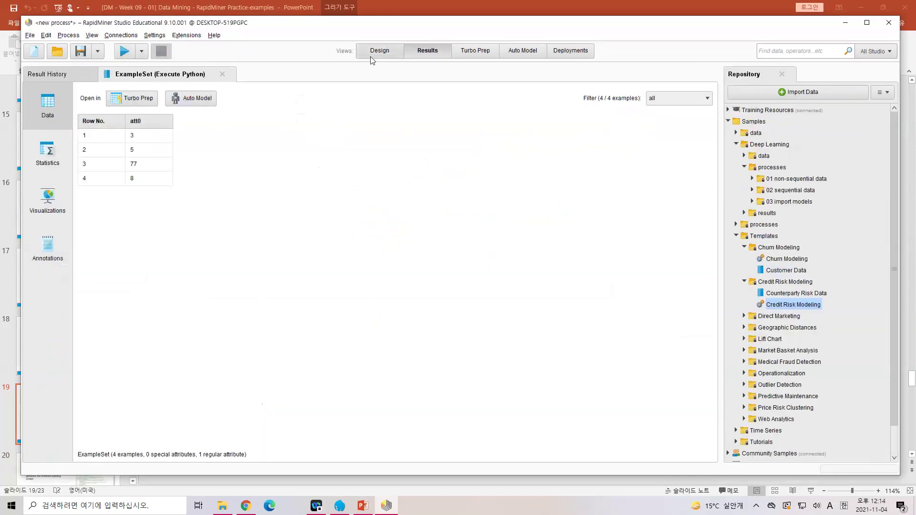
Return to the process design and read the Execute Python script's printed greeting and earlier entries in the Log
click(371, 56)
scroll(375, 425, down, 2)
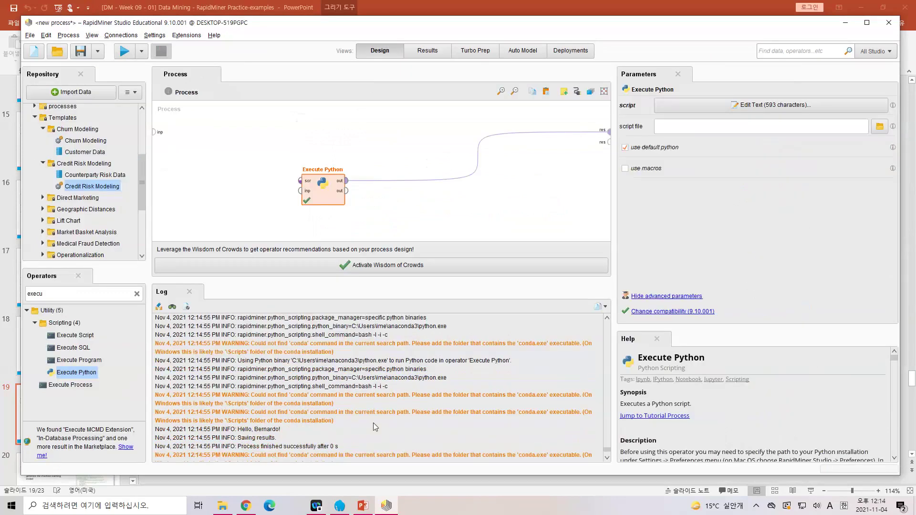
drag(280, 430, 238, 432)
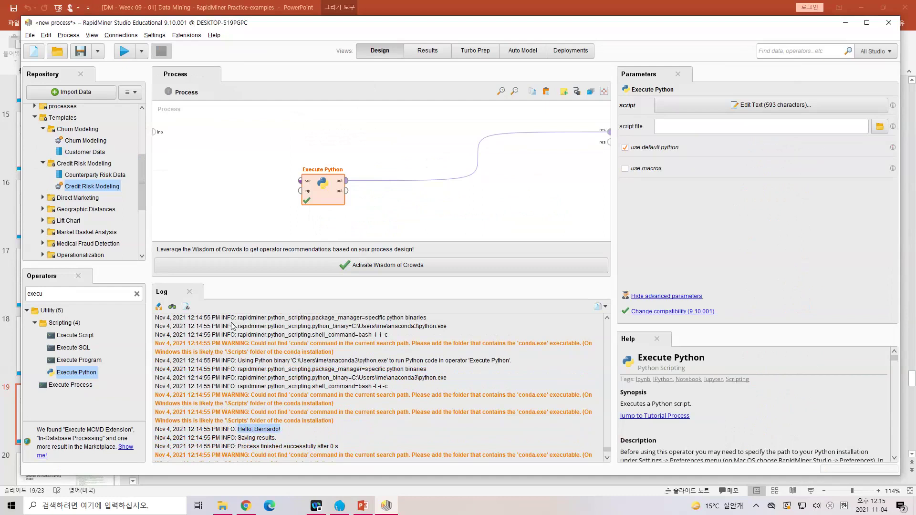
scroll(285, 374, up, 2)
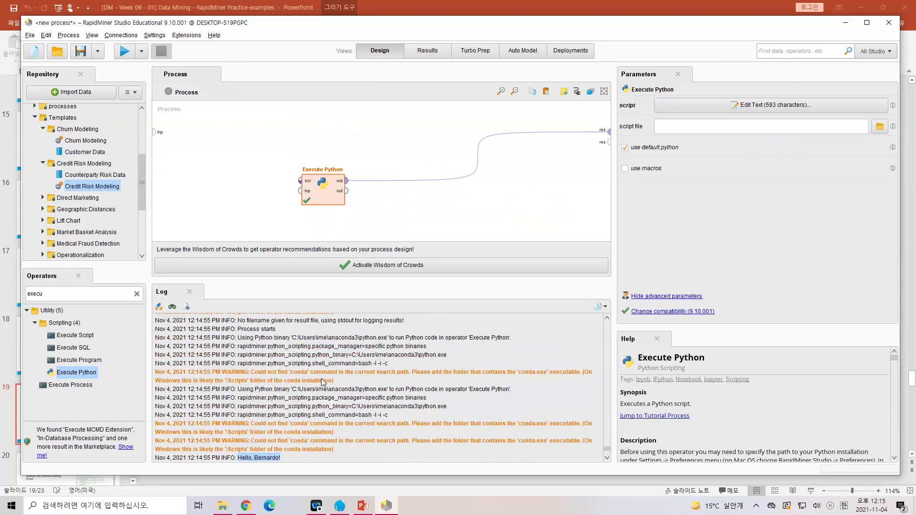
scroll(322, 382, up, 10)
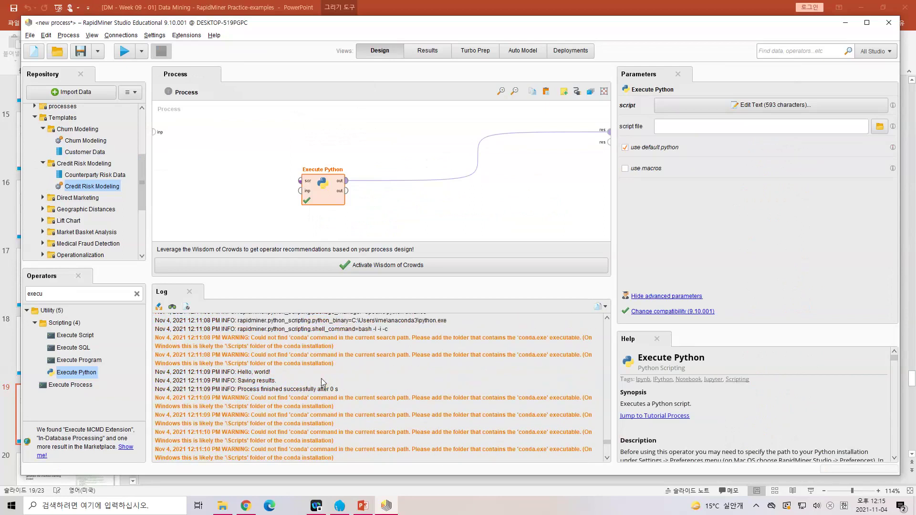
scroll(322, 382, down, 10)
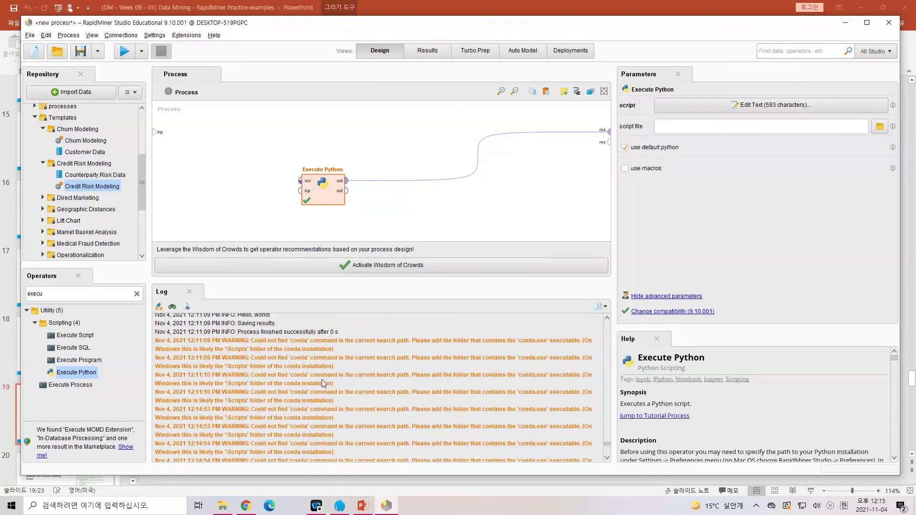
Switch to the PowerPoint slides and read slides 20 and 21 on Python Learner and the example .rmp file
click(363, 506)
scroll(92, 378, down, 2)
click(92, 377)
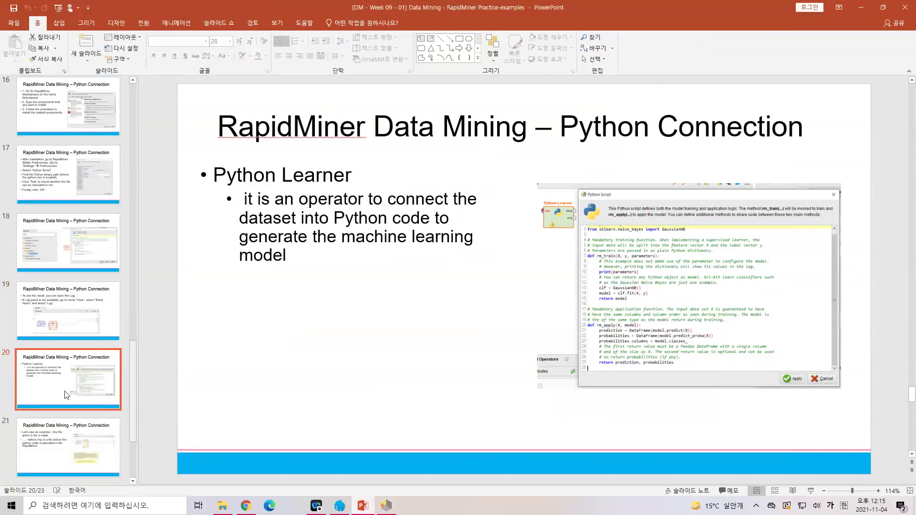
click(82, 429)
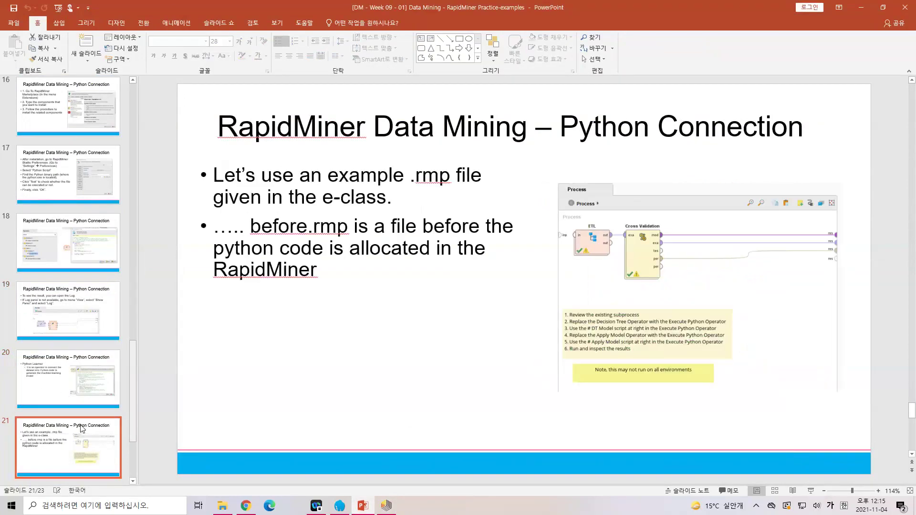
click(84, 382)
Switch back to RapidMiner Studio and start importing a process from file
mouse_move(246, 509)
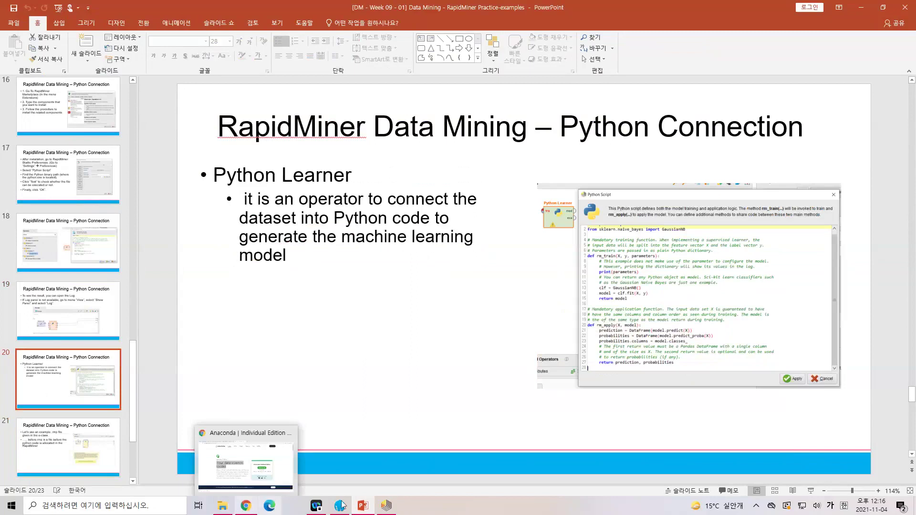
mouse_move(396, 512)
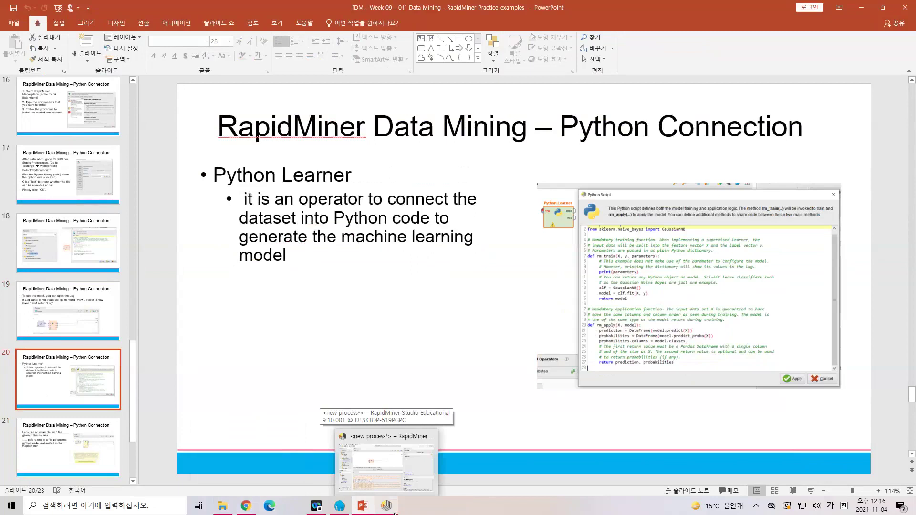
click(395, 510)
click(31, 36)
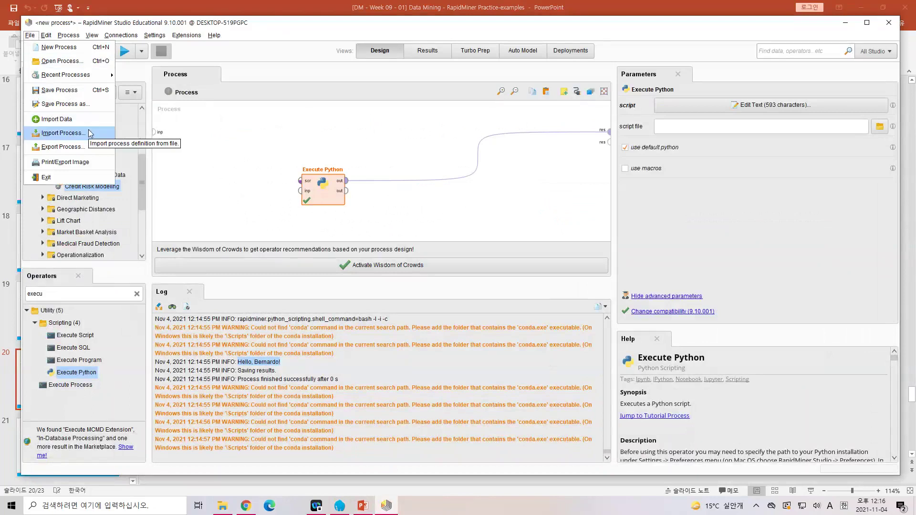
click(62, 133)
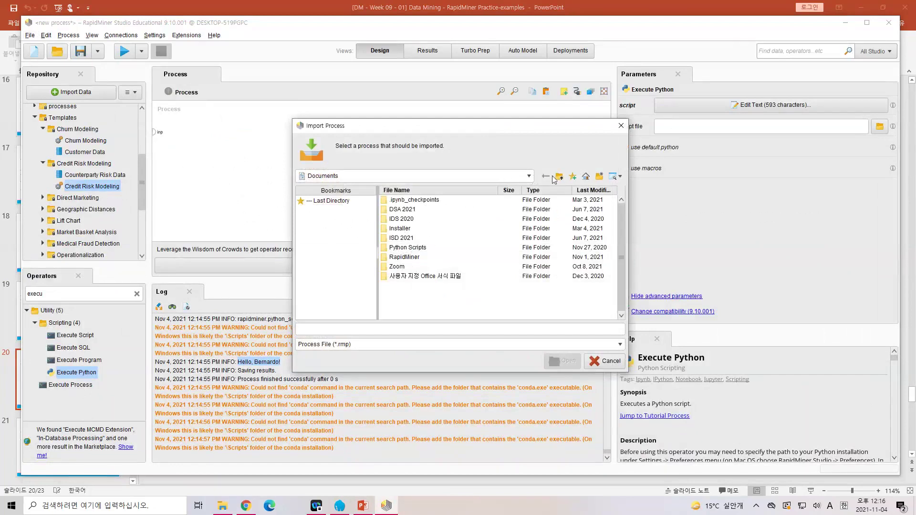
Import For_Python_connection_before.rmp from the rapidminer folder inside DM2021 in the Downloads folder on drive C
click(529, 176)
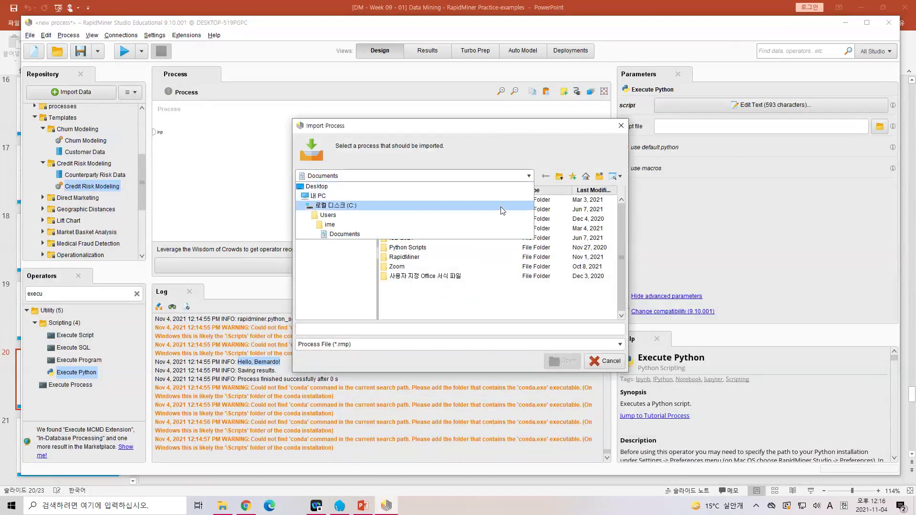
click(394, 206)
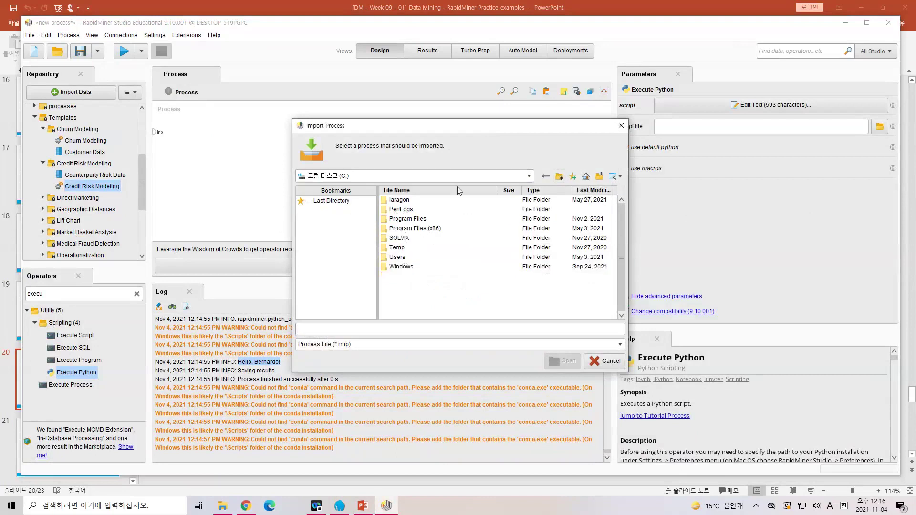
double_click(411, 258)
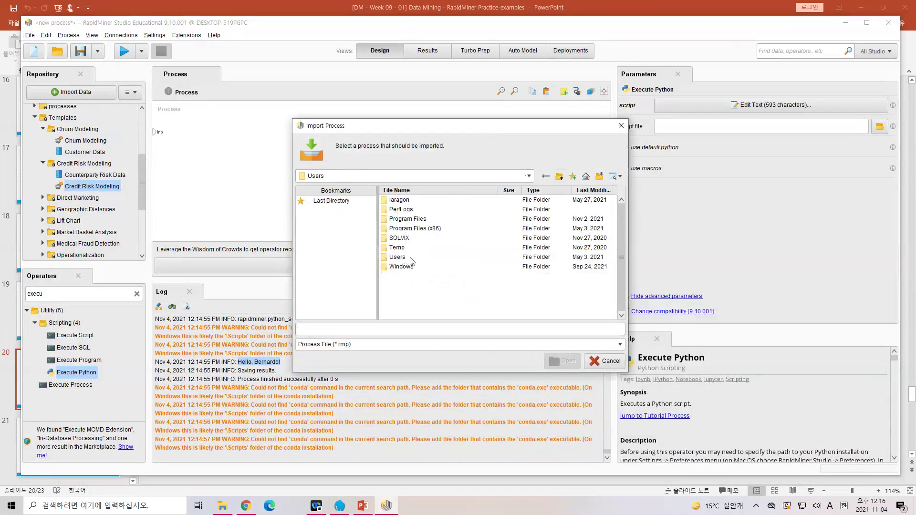
double_click(405, 201)
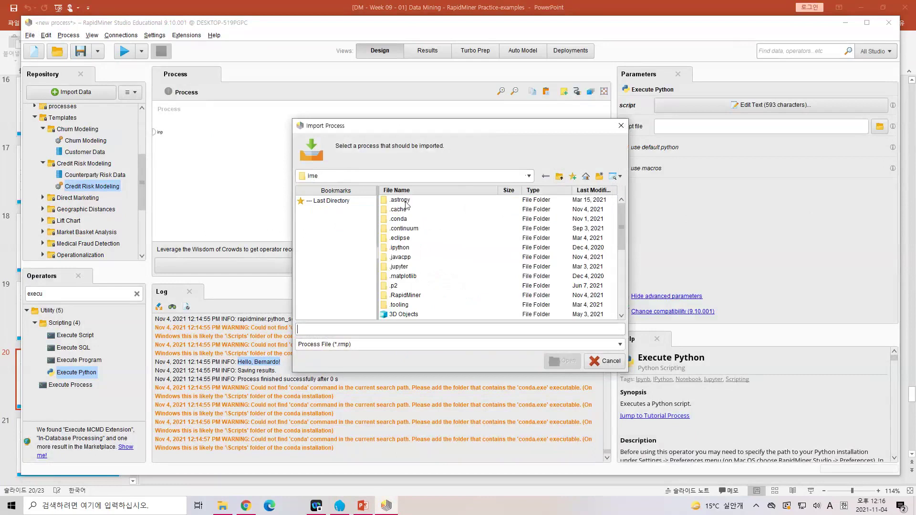
scroll(415, 260, down, 4)
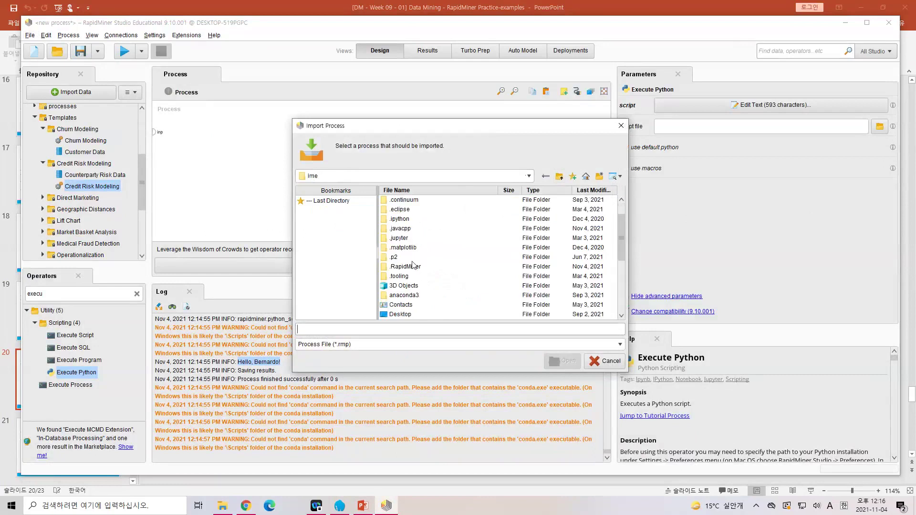
double_click(413, 263)
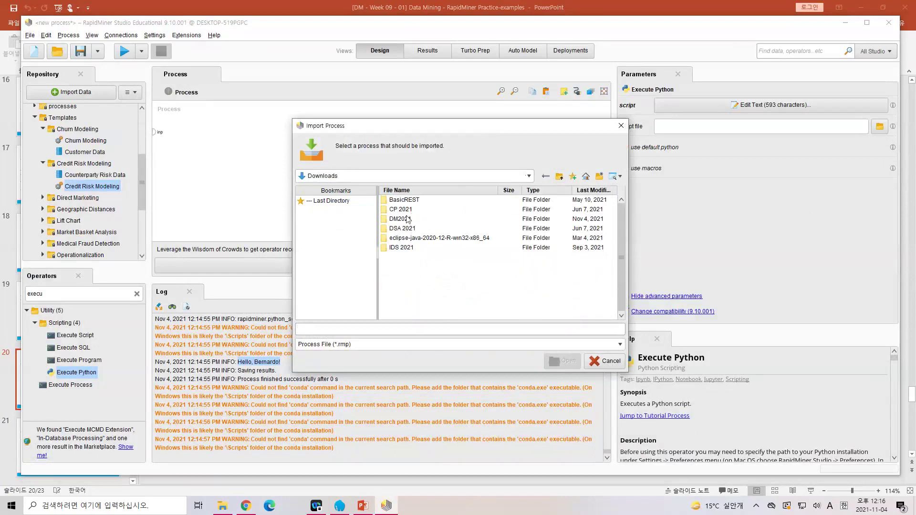
double_click(407, 222)
double_click(405, 211)
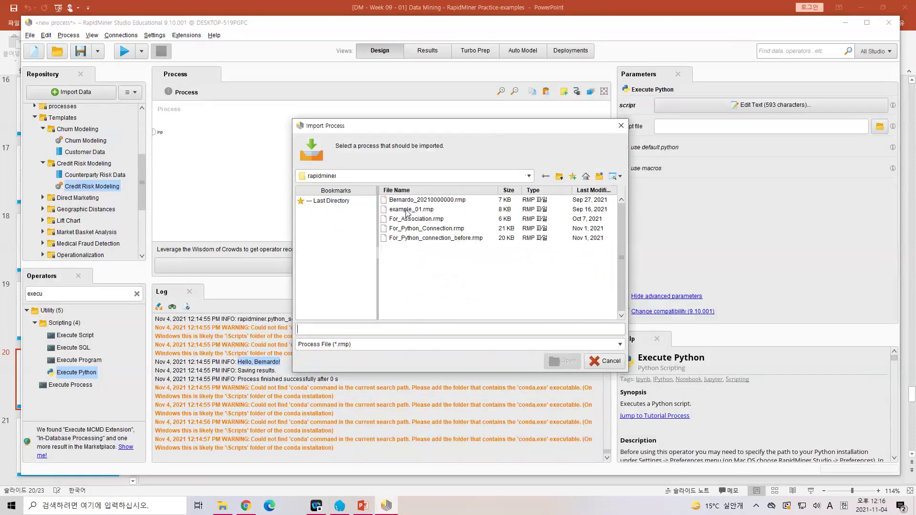
click(444, 239)
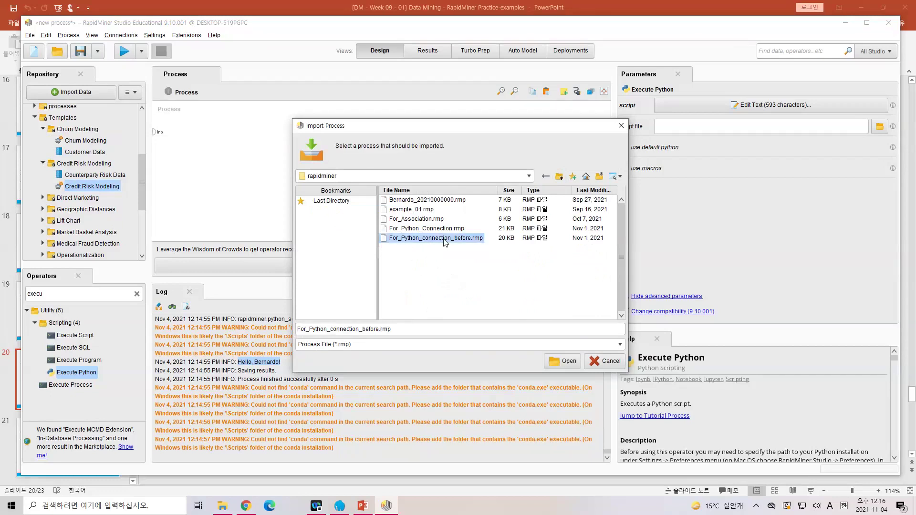
click(563, 362)
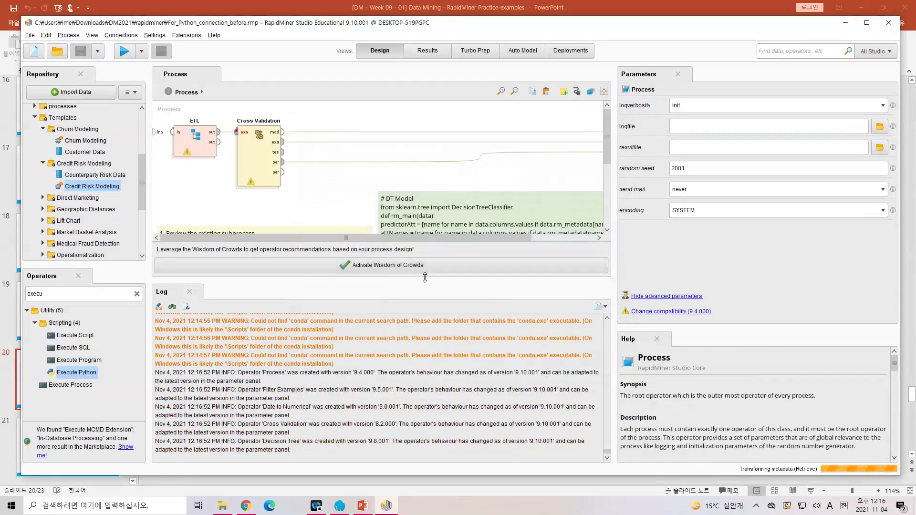
Enlarge the process canvas by shrinking the Log, Parameters and Repository areas around it
drag(426, 279, 425, 389)
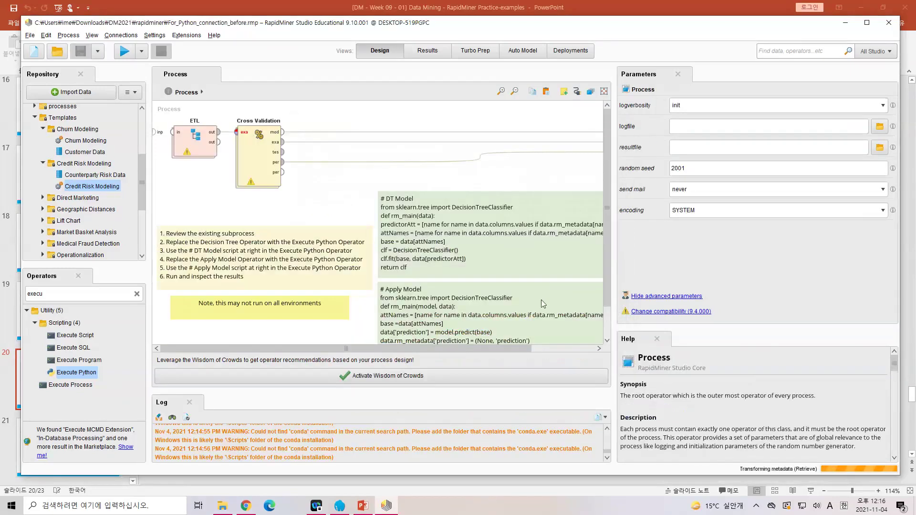
drag(612, 301, 702, 301)
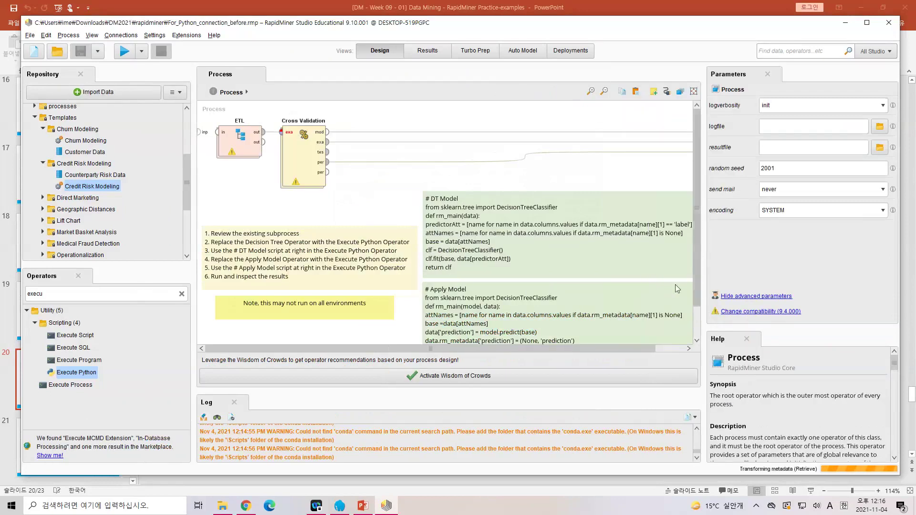
drag(194, 189, 150, 189)
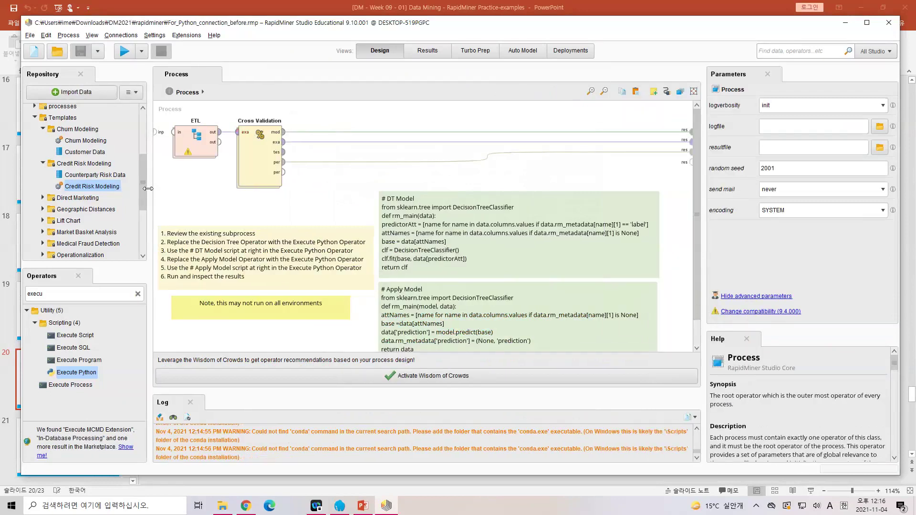
Open the ETL subprocess, annotate the screen with "Extract - Transform - Load" and circle the standard ETL operator
click(183, 143)
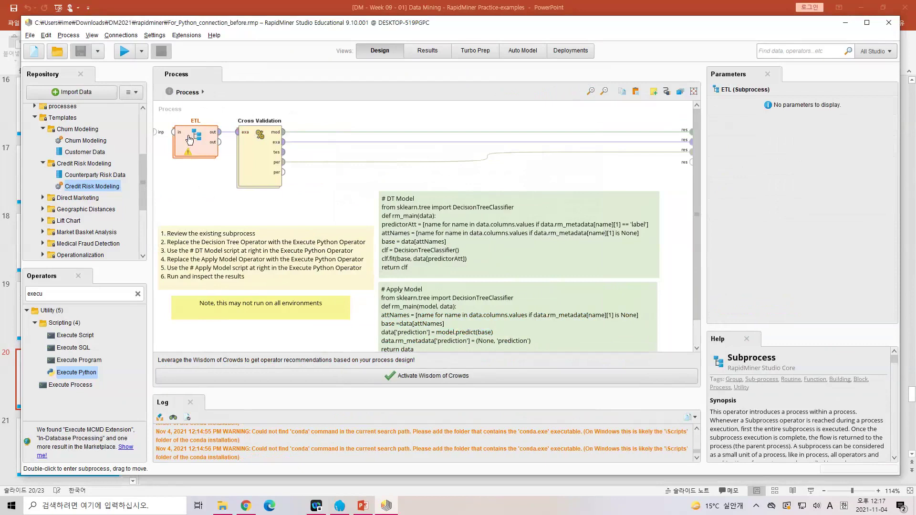
double_click(190, 138)
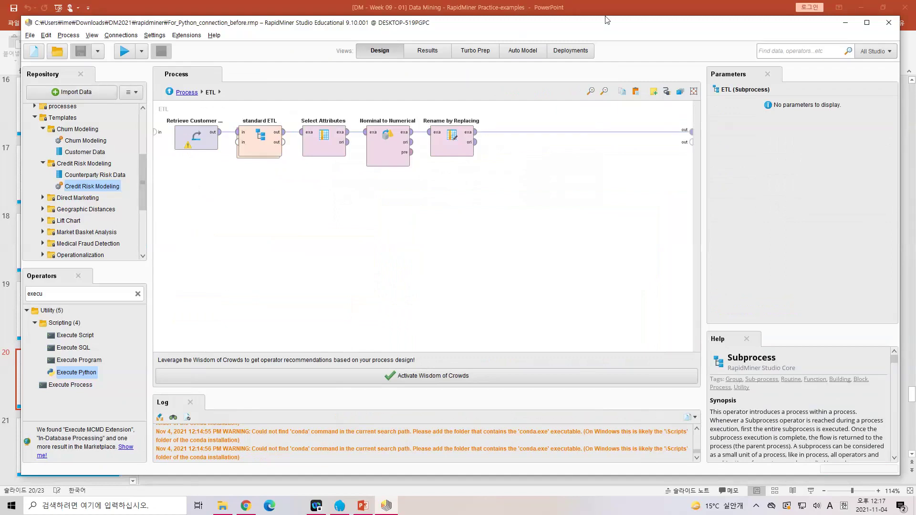
click(240, 196)
text(Ext)
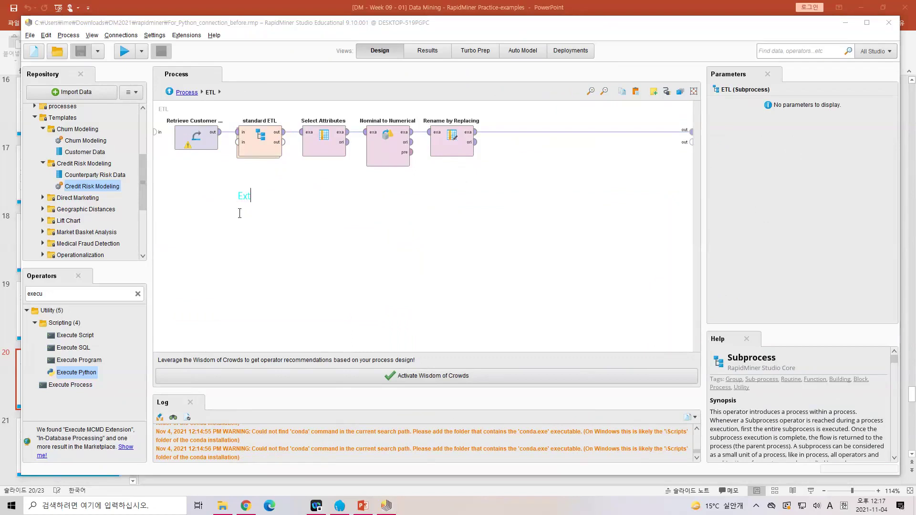
text(ract - Transform - Load)
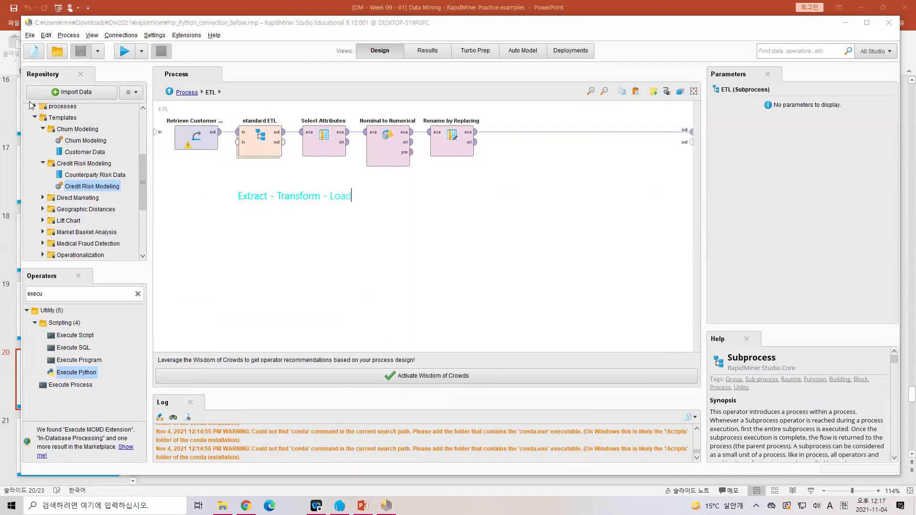
mouse_move(290, 110)
mouse_down()
mouse_move(230, 120)
mouse_move(259, 139)
mouse_move(291, 107)
mouse_up()
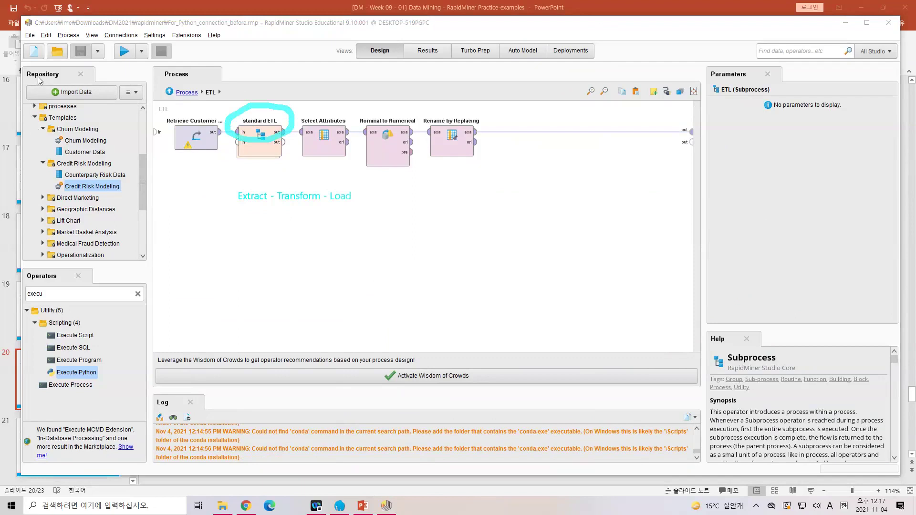
Open the standard ETL subprocess, inspect its Filter Examples and Map operators, and go back to the ETL level
double_click(263, 154)
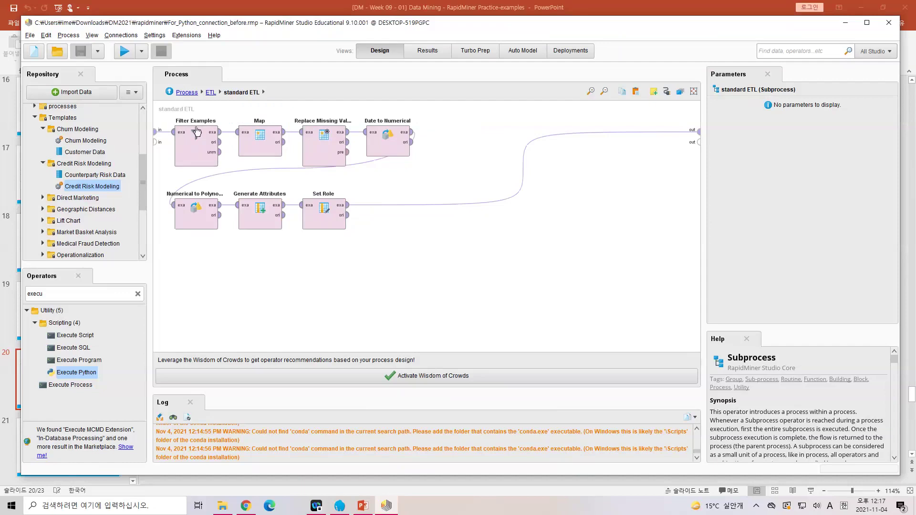
click(198, 157)
click(251, 152)
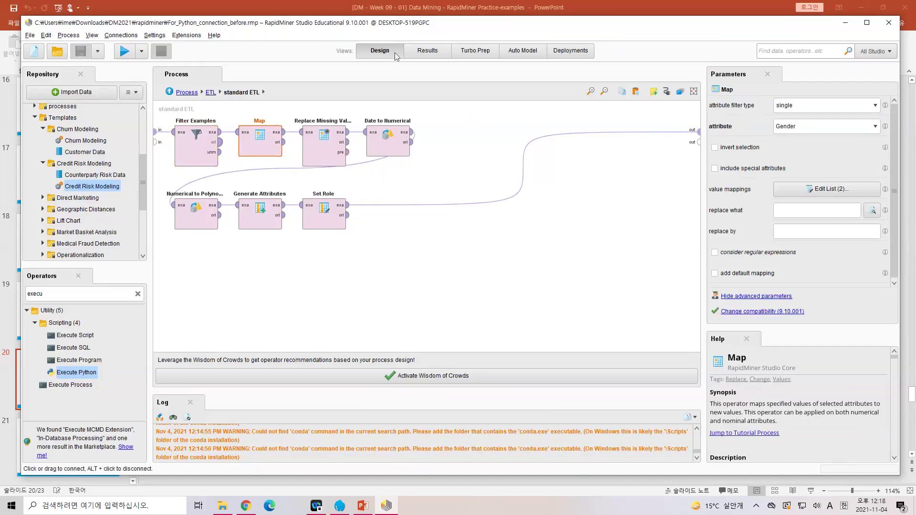
click(427, 51)
click(376, 56)
click(211, 92)
Set the Retrieve operator's repository entry to Customer Churn Data in Training Resources/Data/Hotel App Customer
click(200, 149)
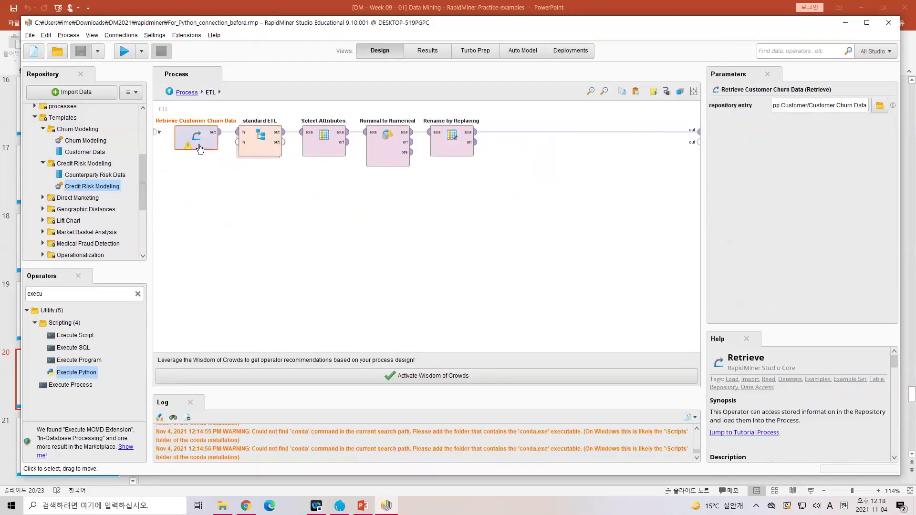
double_click(200, 149)
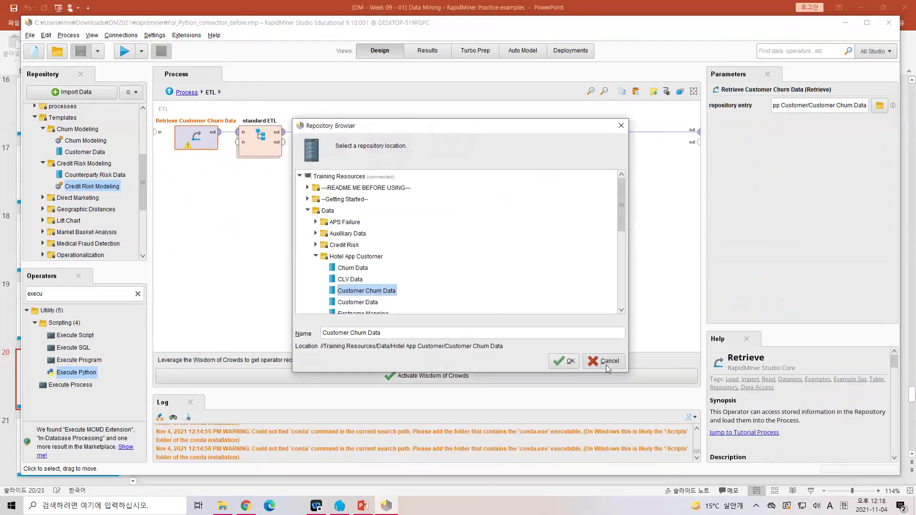
double_click(379, 293)
Check the Execute Python result, return to the ETL process and recheck the Retrieve operator's repository location without changing it
click(427, 50)
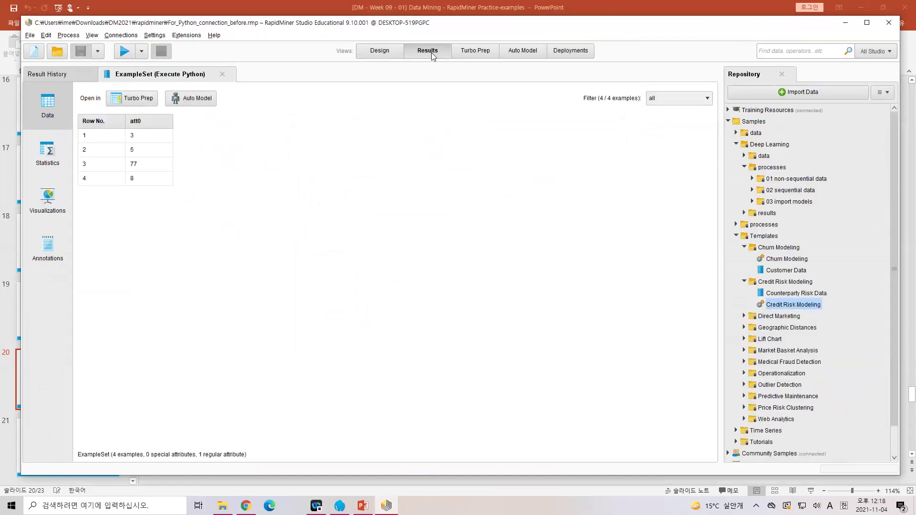
click(382, 53)
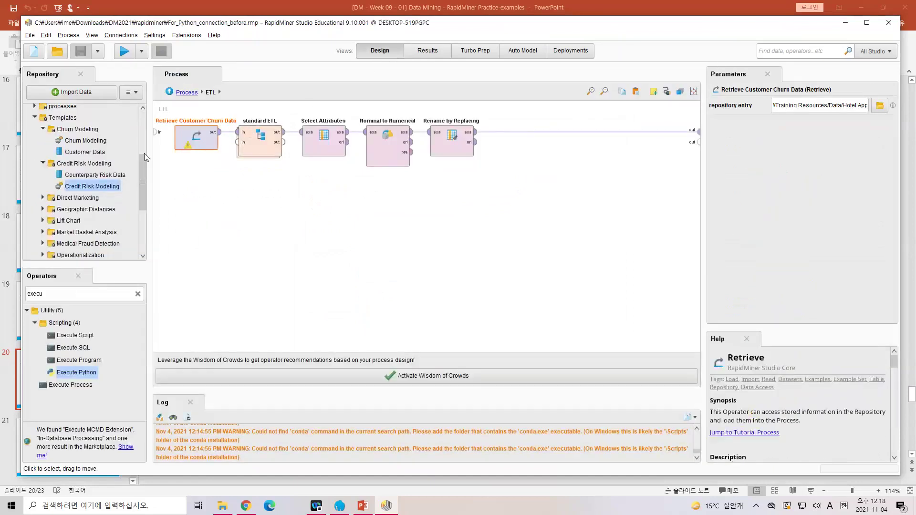
scroll(112, 164, up, 3)
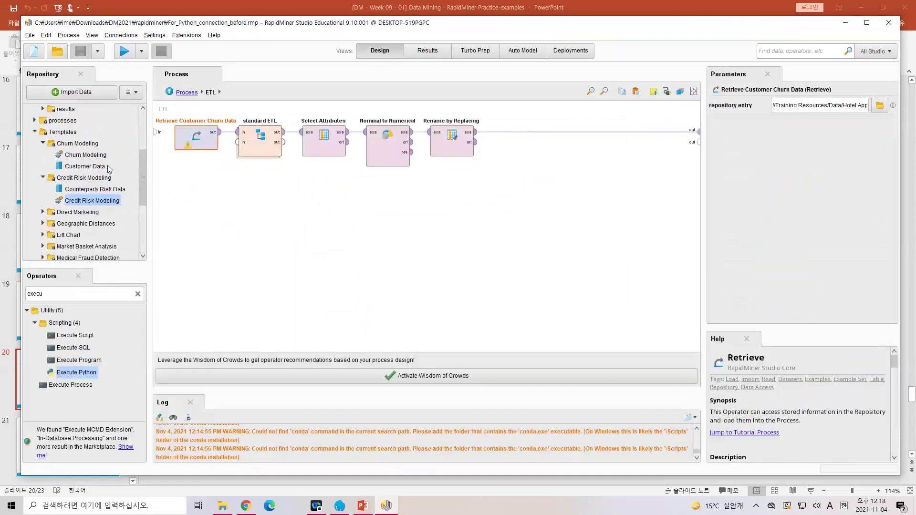
double_click(207, 143)
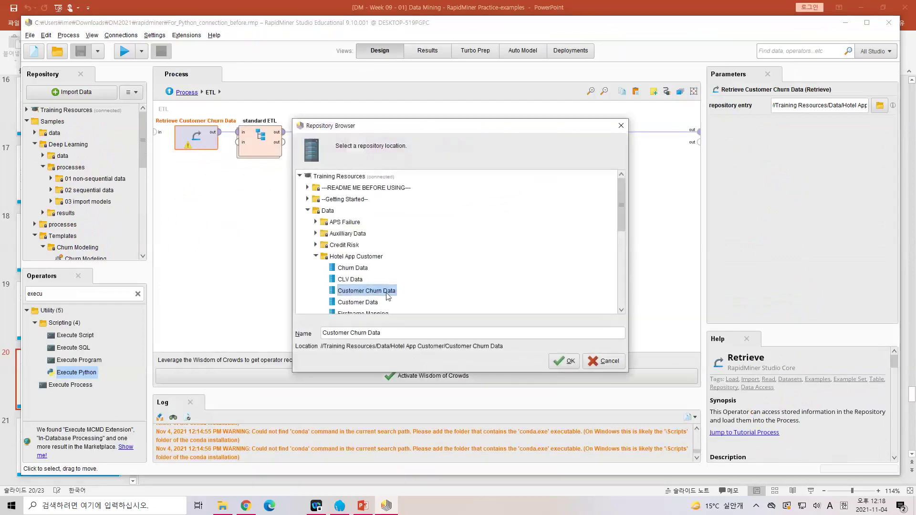
click(604, 361)
Look through the data folder of the Samples repository for the customer churn dataset and collapse Samples
click(34, 133)
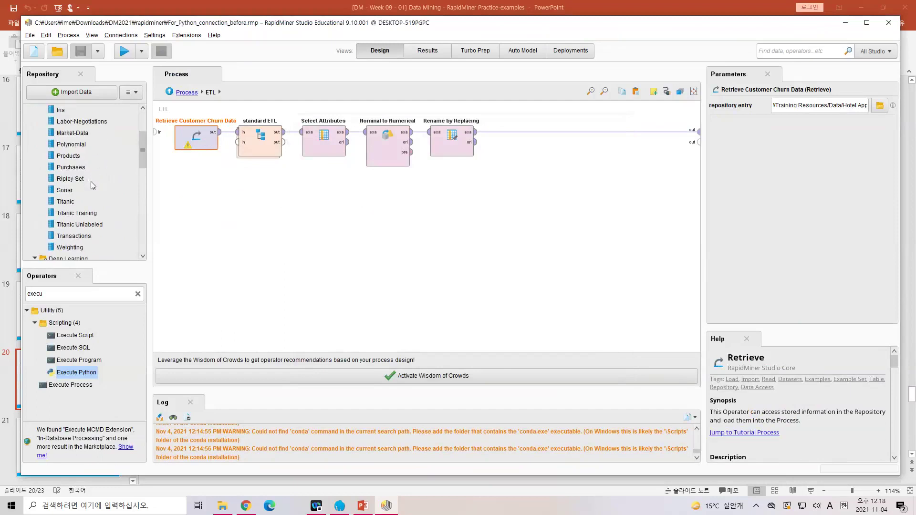
scroll(92, 181, down, 2)
scroll(92, 184, down, 1)
scroll(91, 225, up, 5)
click(34, 132)
click(27, 122)
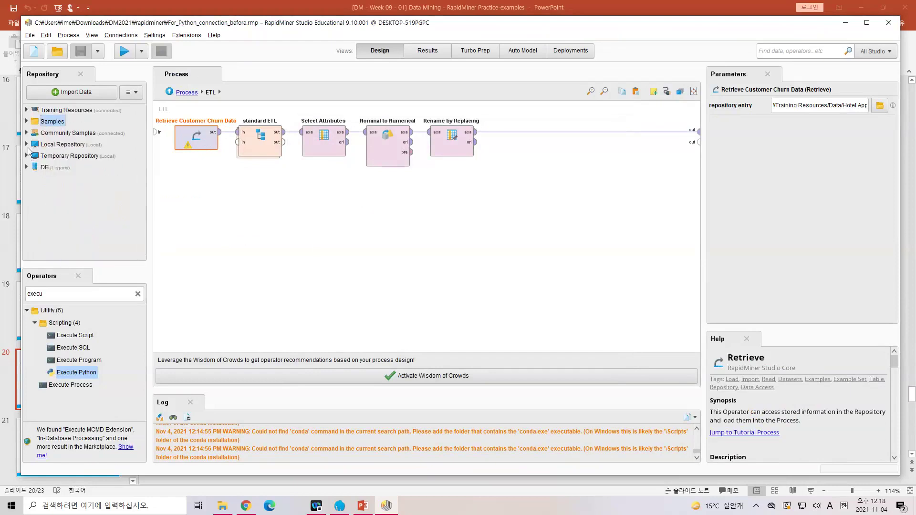
Search the Local Repository, Temporary Repository and DB entries for the customer churn dataset
click(27, 144)
click(36, 168)
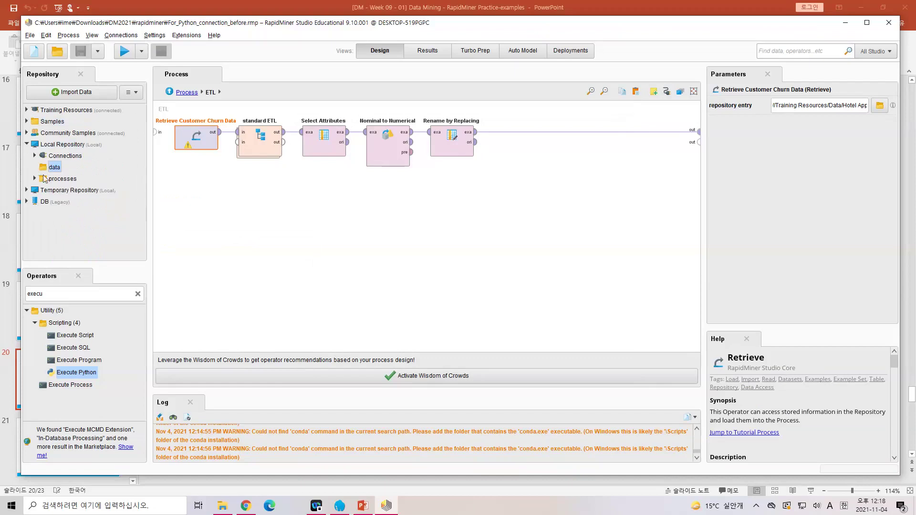
click(38, 159)
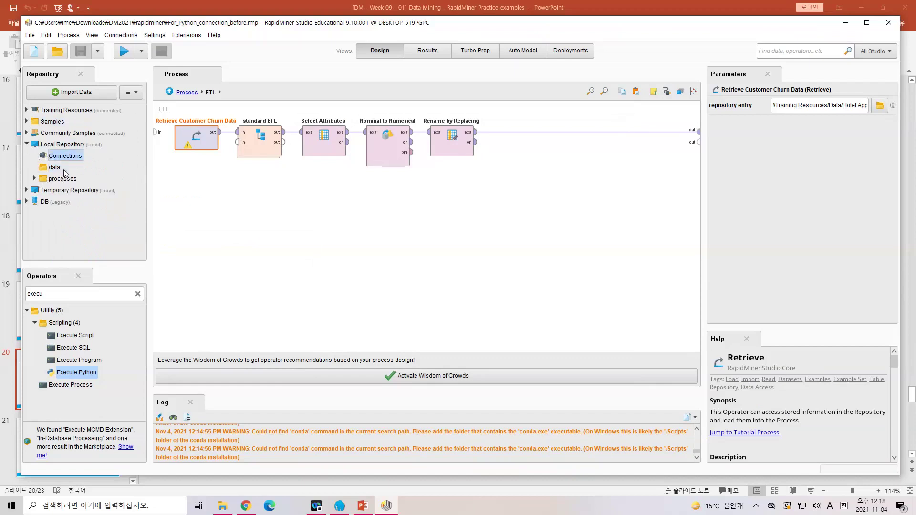
click(60, 168)
click(27, 190)
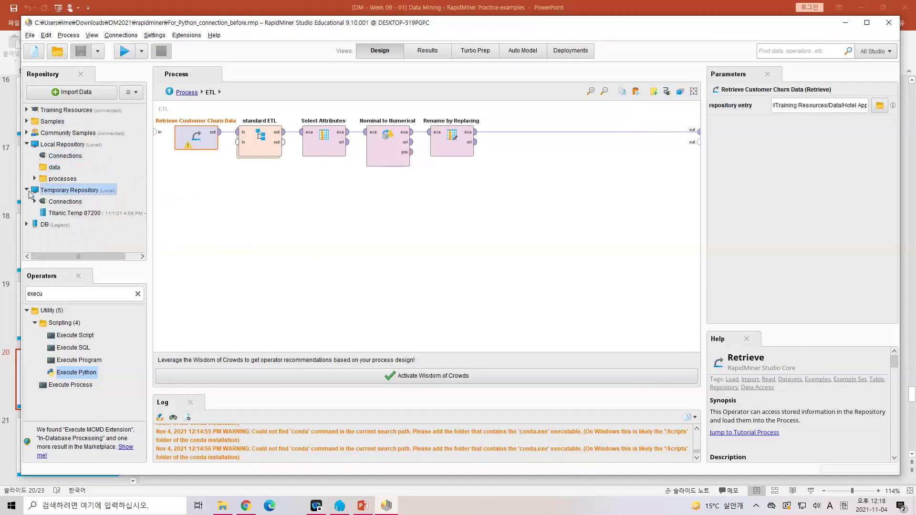
click(28, 228)
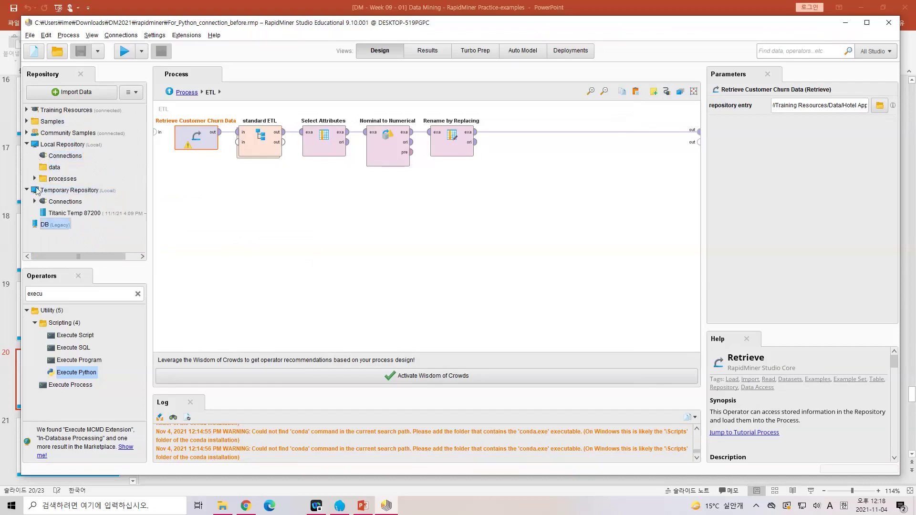
Expand Community Samples, recheck the Samples data folder for the churn dataset and collapse Samples again
click(27, 134)
click(29, 122)
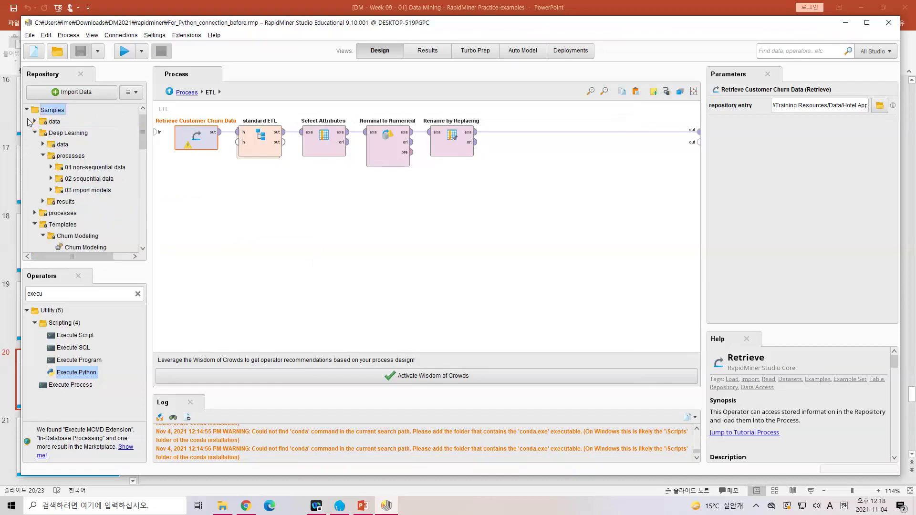
click(34, 122)
scroll(67, 206, down, 5)
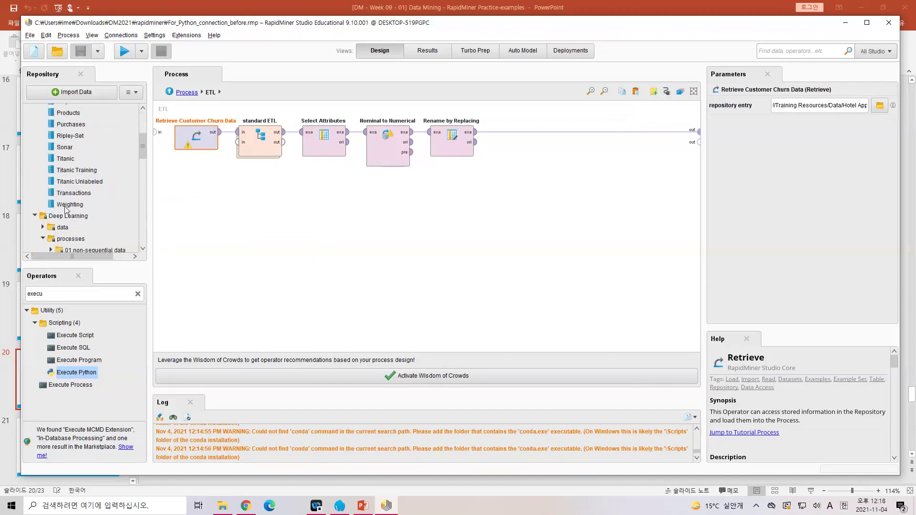
scroll(66, 210, up, 5)
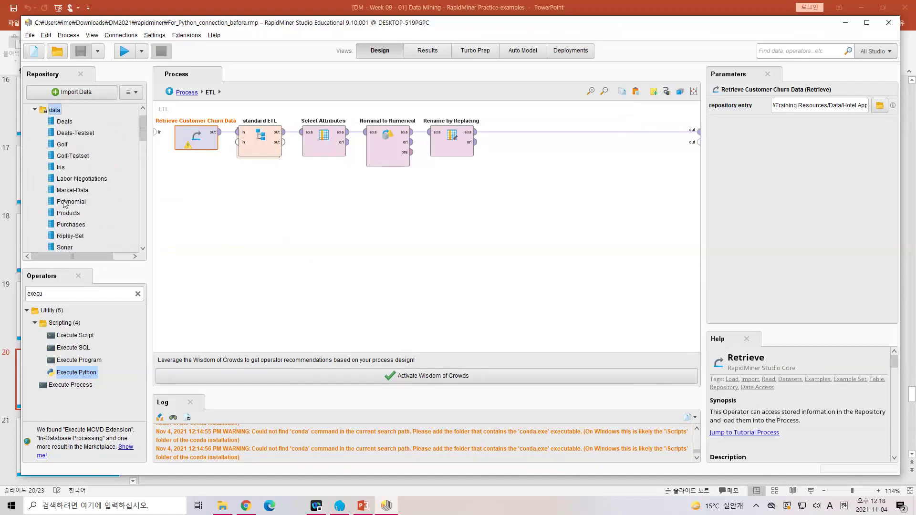
click(35, 133)
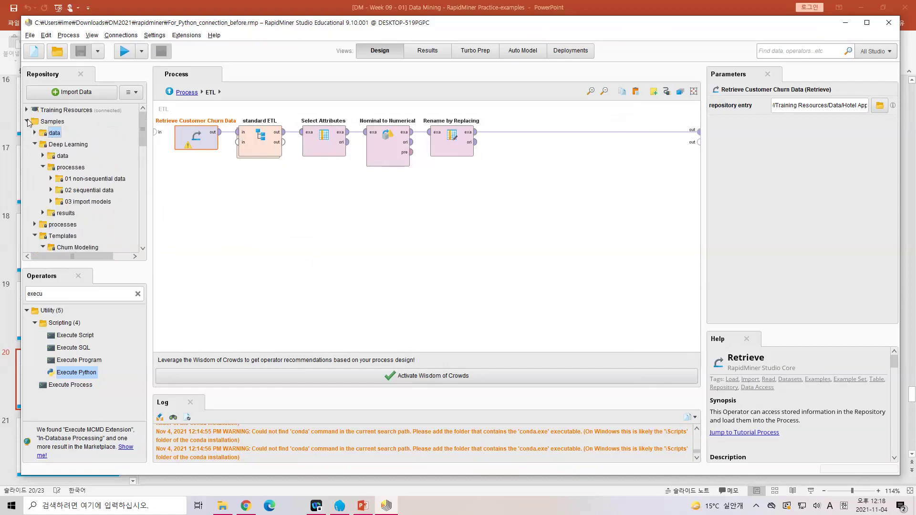
click(27, 122)
Locate Customer Churn Data under Training Resources/Data/Hotel App Customer, using the Retrieve operator's path as reference, and open the dataset
click(26, 110)
click(34, 144)
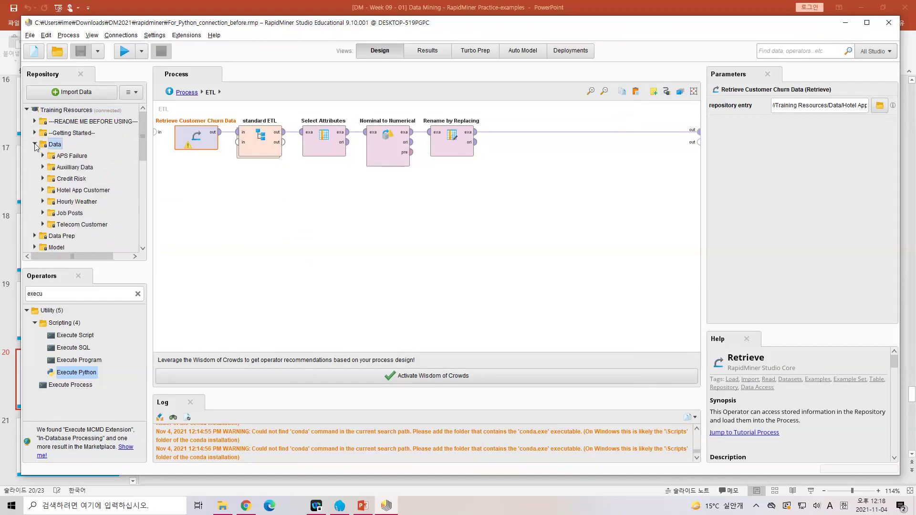
double_click(209, 145)
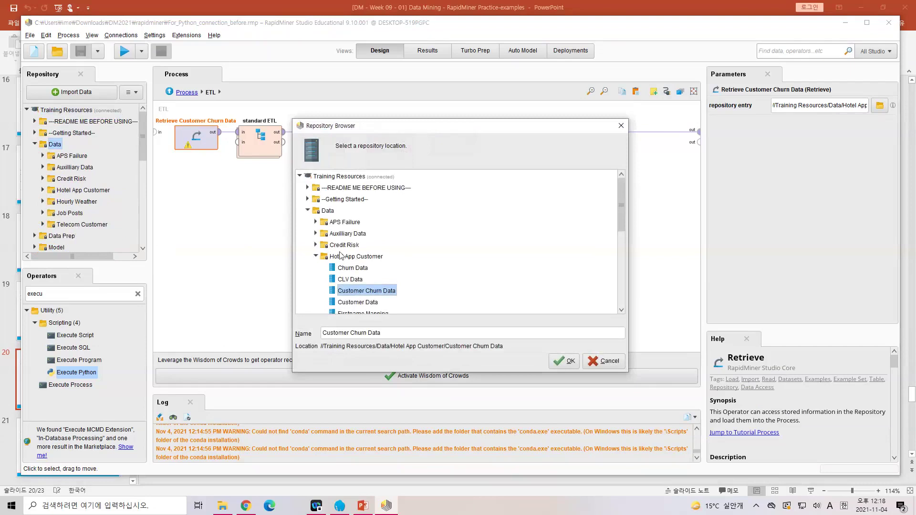
click(599, 361)
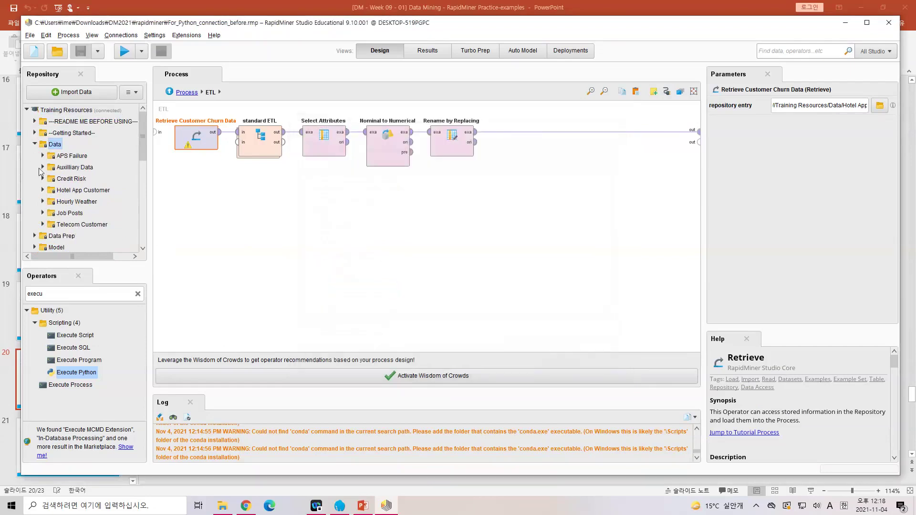
click(42, 190)
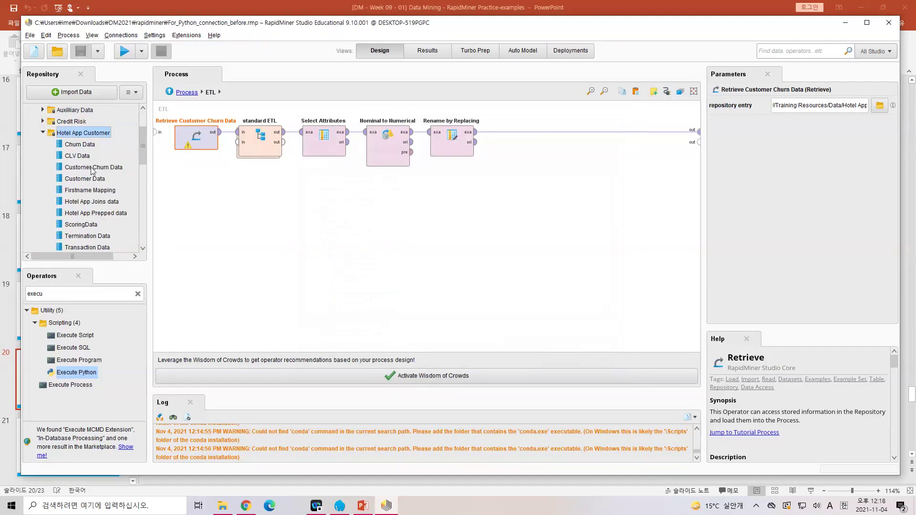
click(92, 167)
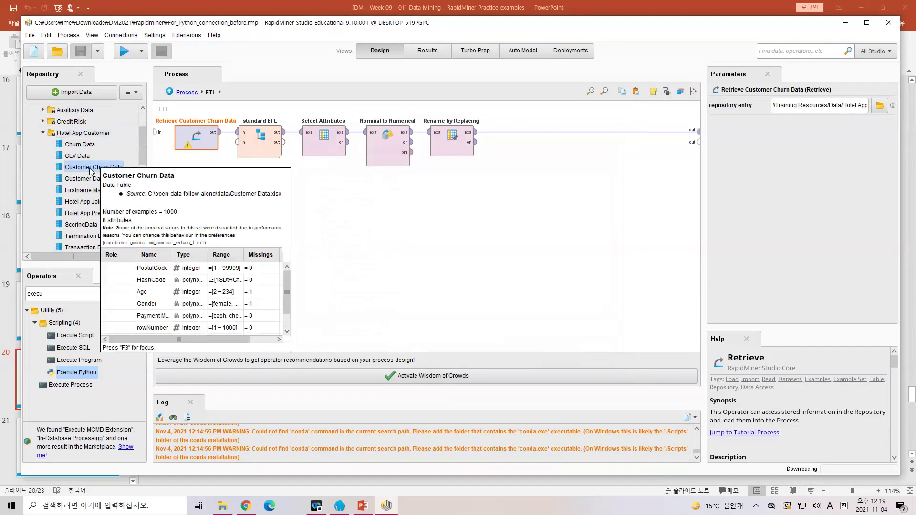
double_click(92, 168)
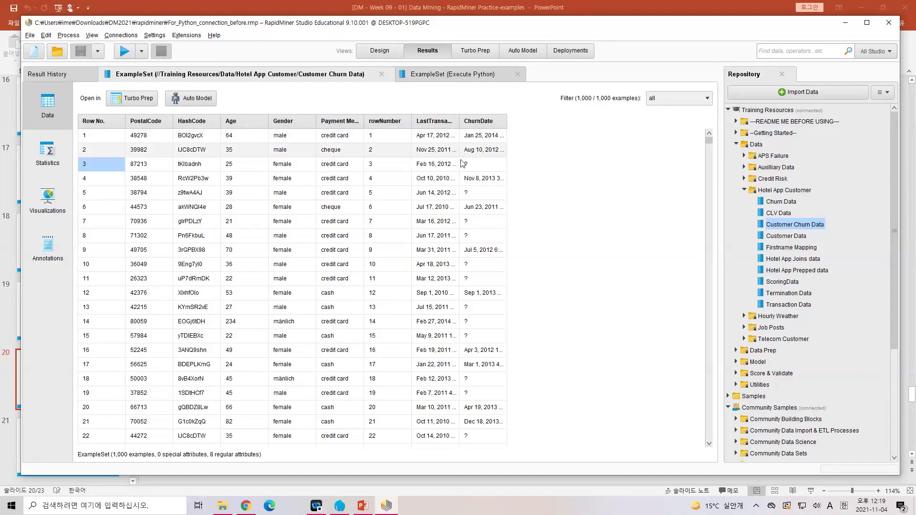
Examine the Customer Churn Data rows, especially the missing and filled ChurnDate values
scroll(468, 216, down, 3)
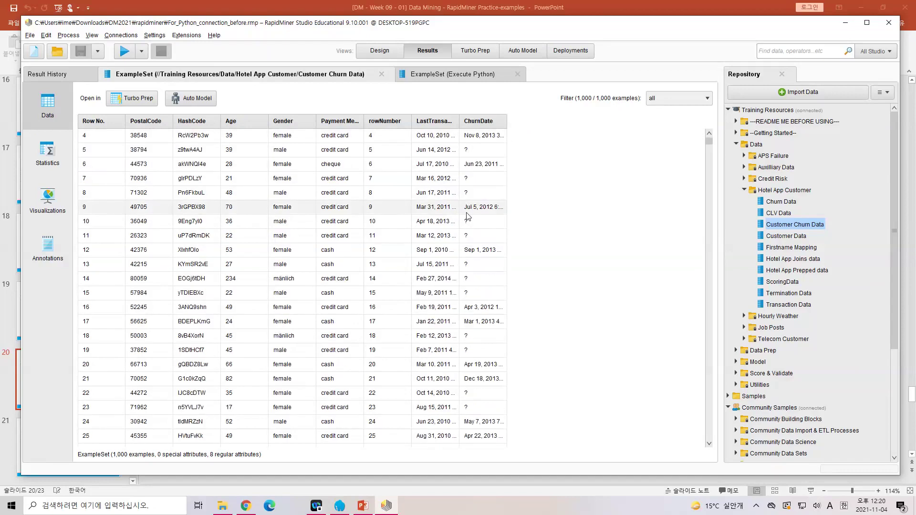
scroll(515, 345, down, 3)
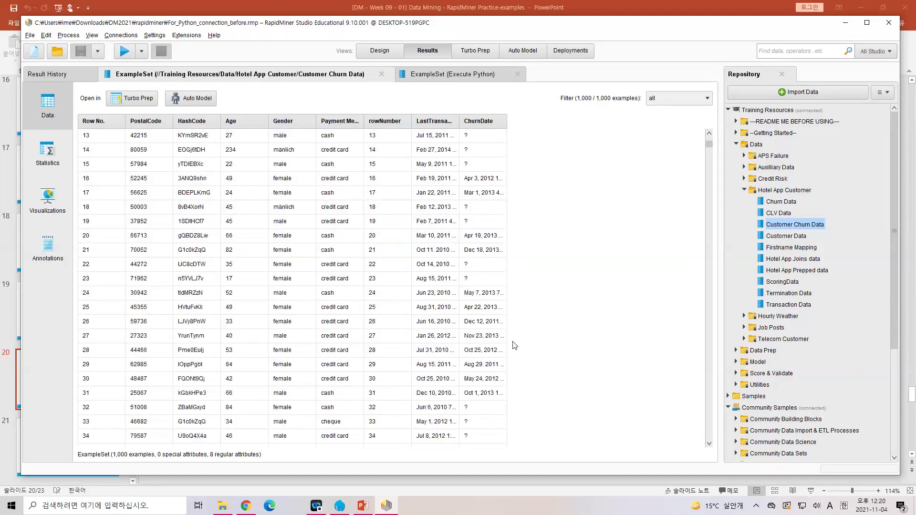
scroll(514, 347, down, 2)
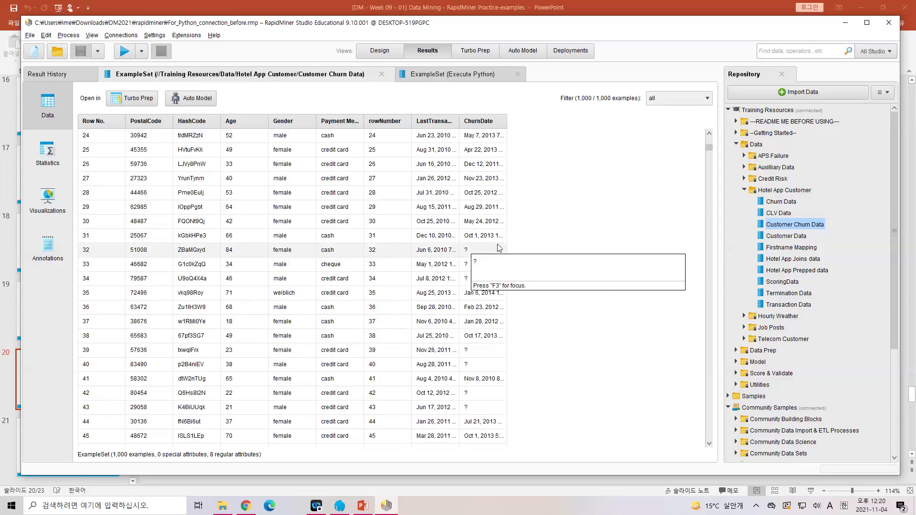
scroll(499, 248, down, 4)
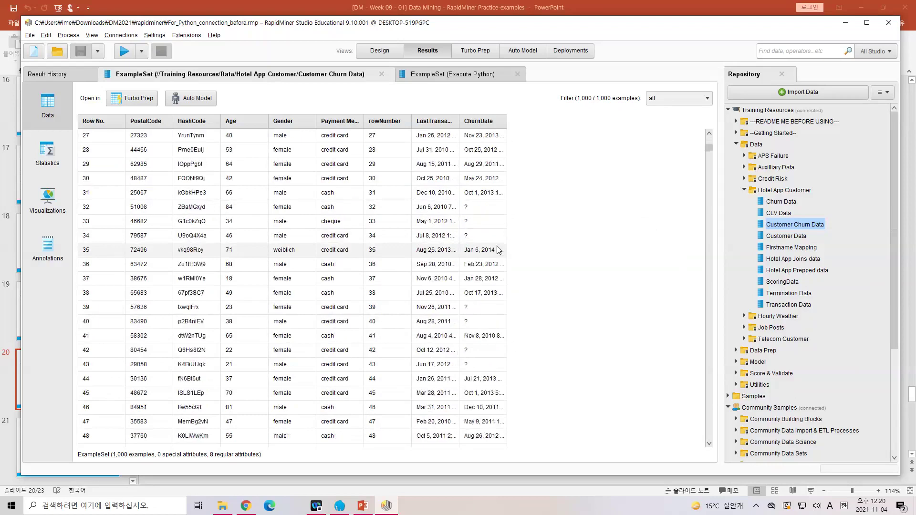
scroll(499, 252, up, 3)
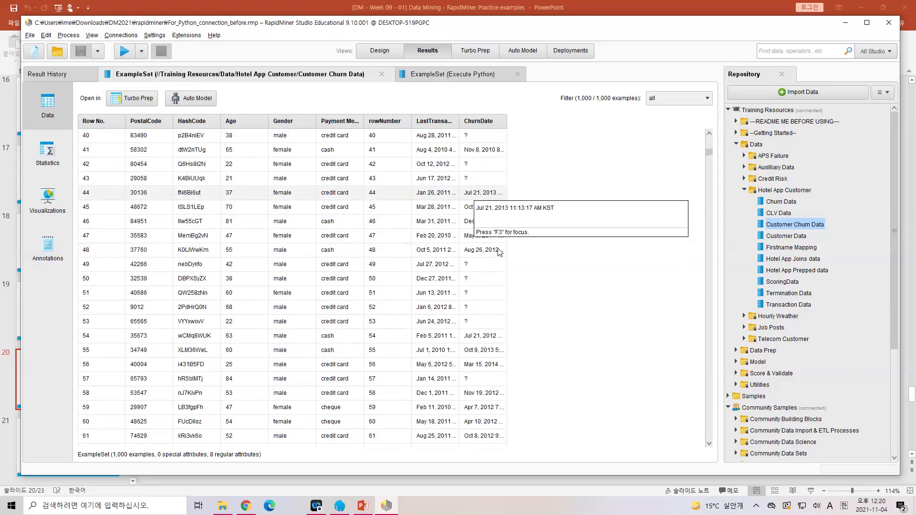
scroll(499, 252, up, 8)
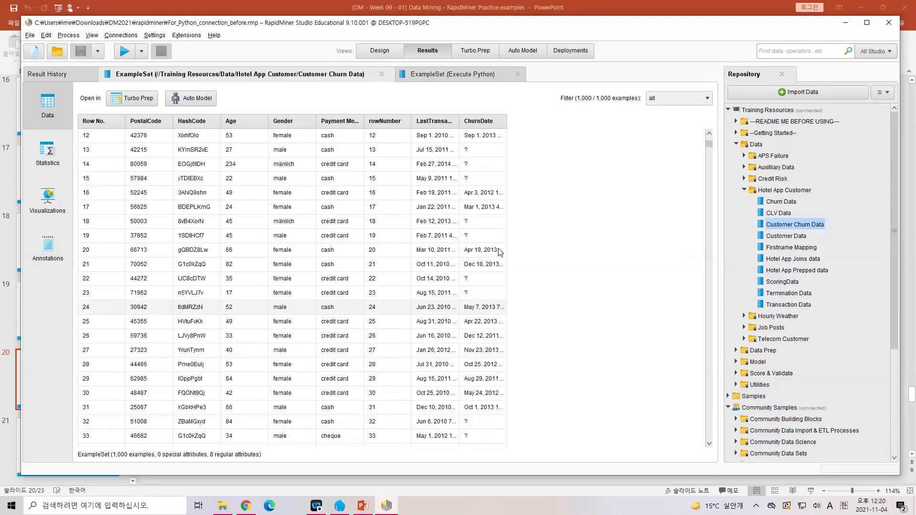
Return to the process design, open the standard ETL subprocess and review the Age conditions of Filter Examples without changing them
click(379, 50)
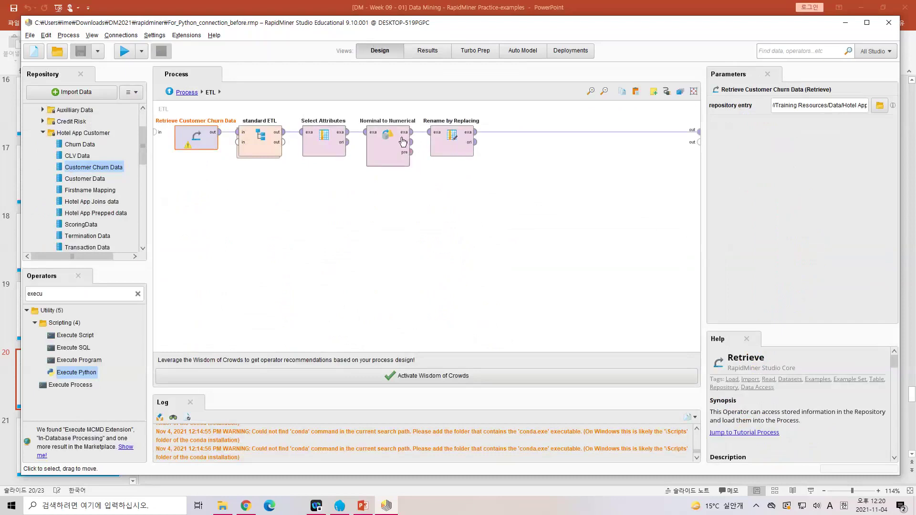
click(270, 153)
double_click(270, 153)
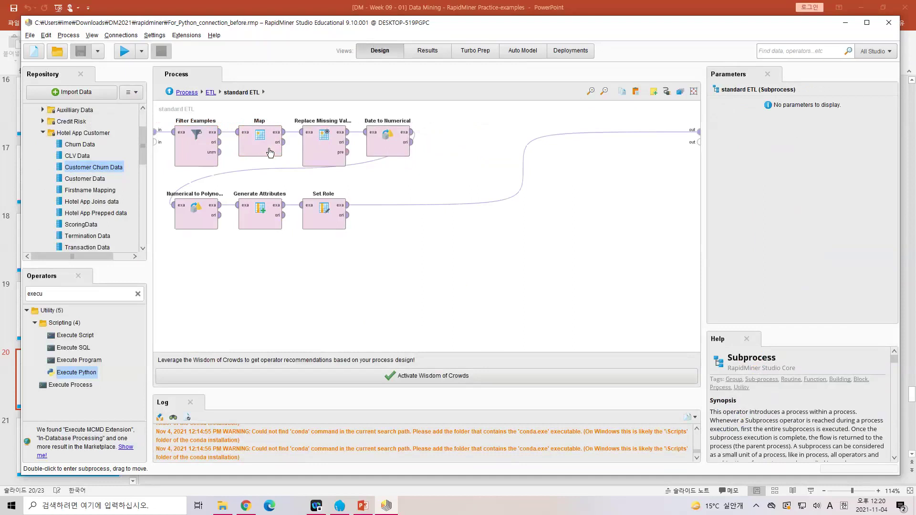
click(209, 142)
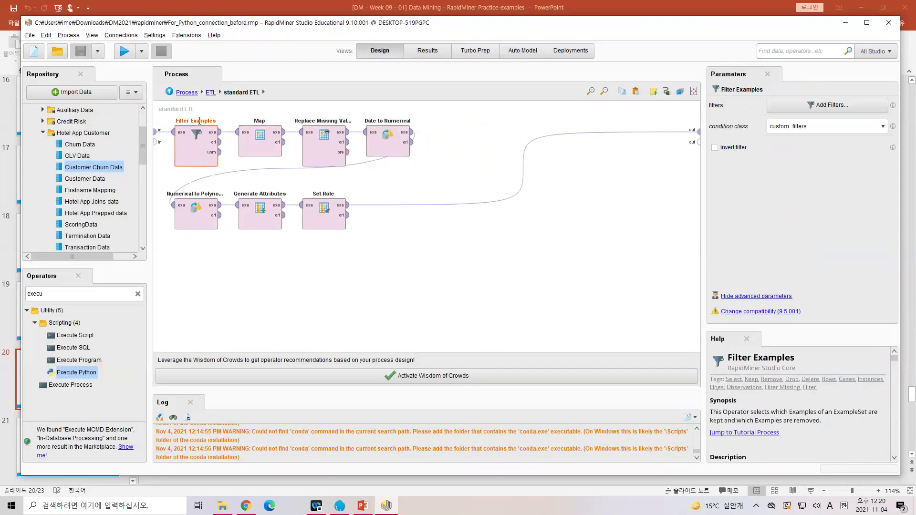
click(802, 111)
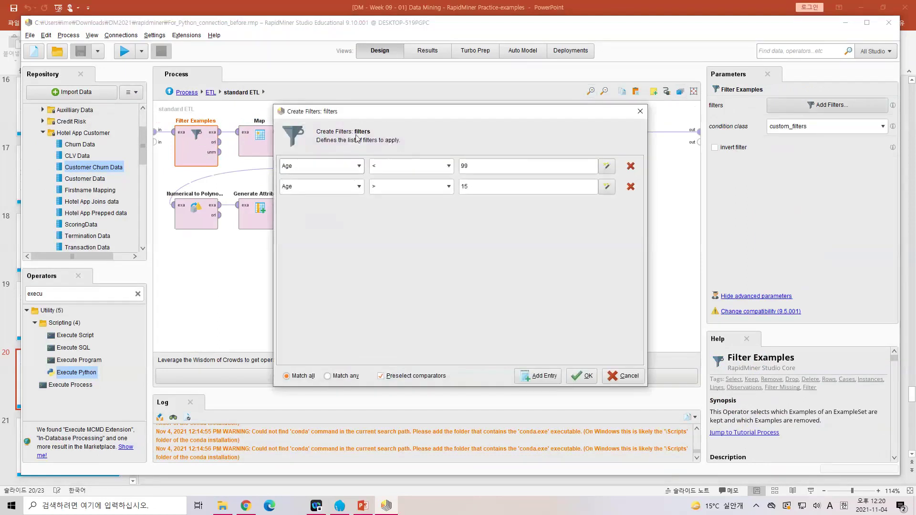
drag(389, 117, 414, 89)
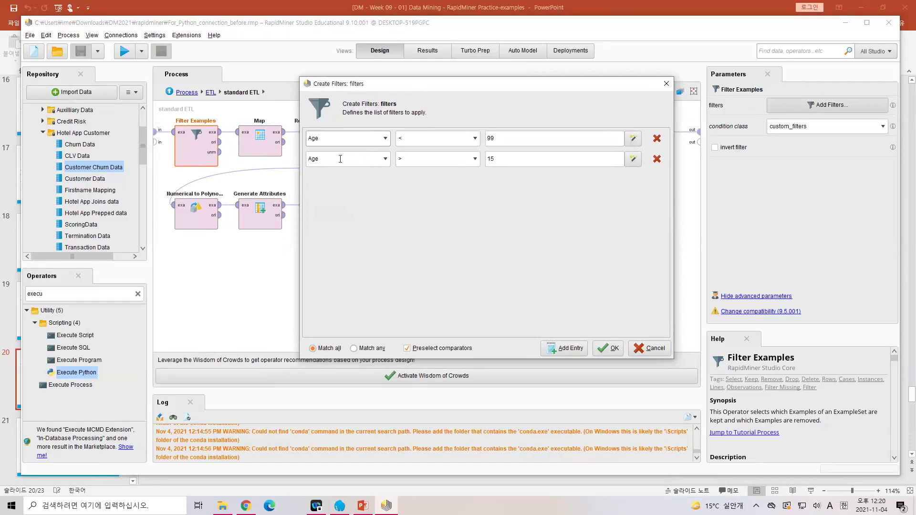
double_click(304, 140)
double_click(342, 161)
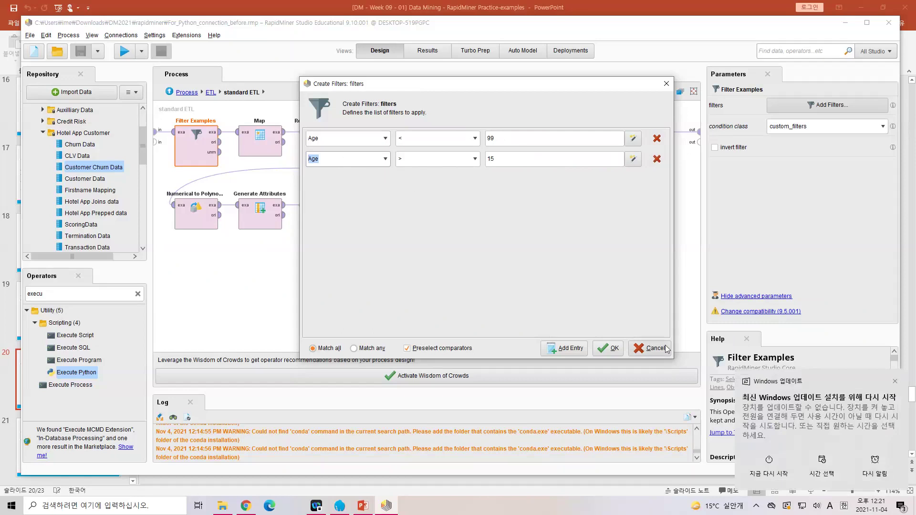
click(652, 348)
Review the Map operator's value mappings for Gender, checking each old and new value, and close the list without changes
click(270, 156)
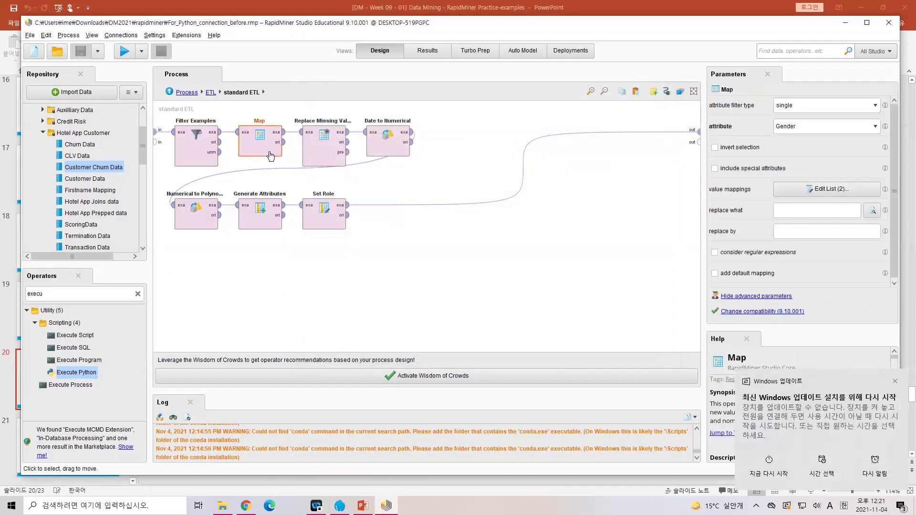
double_click(270, 156)
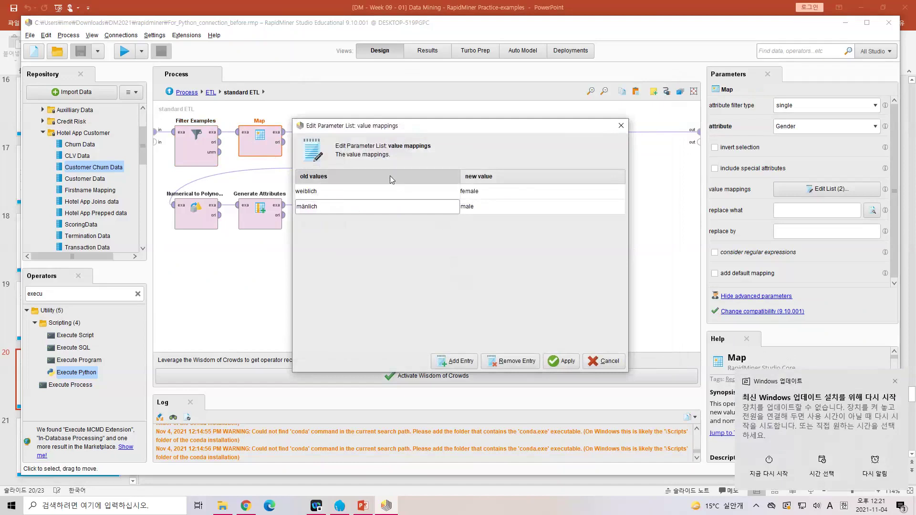
click(344, 193)
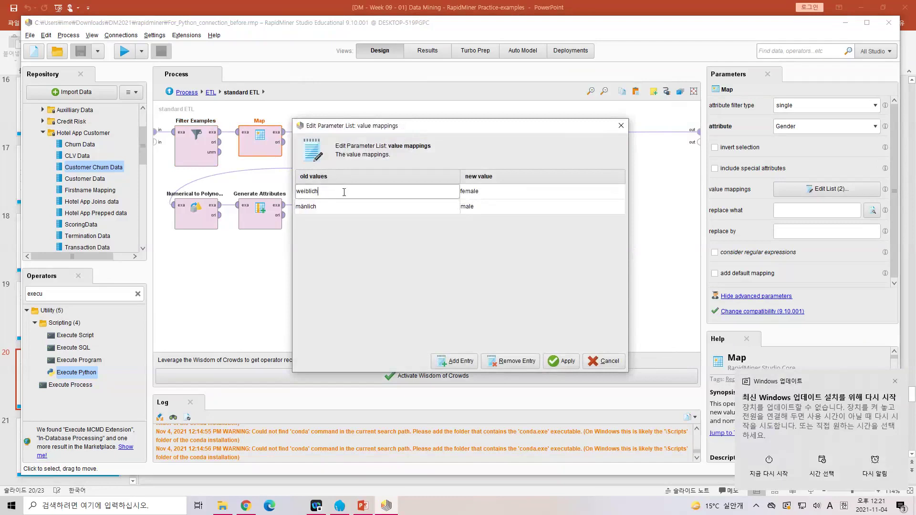
double_click(294, 193)
click(307, 212)
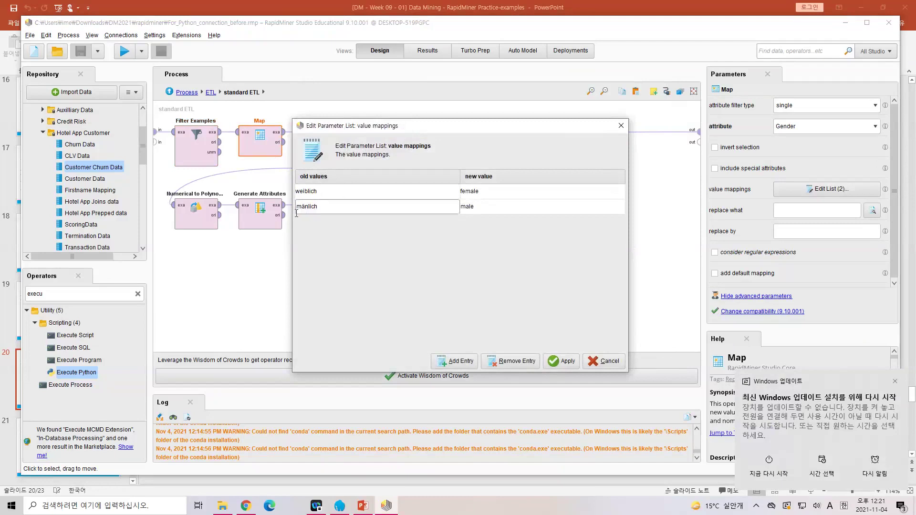
click(485, 195)
drag(482, 192, 447, 194)
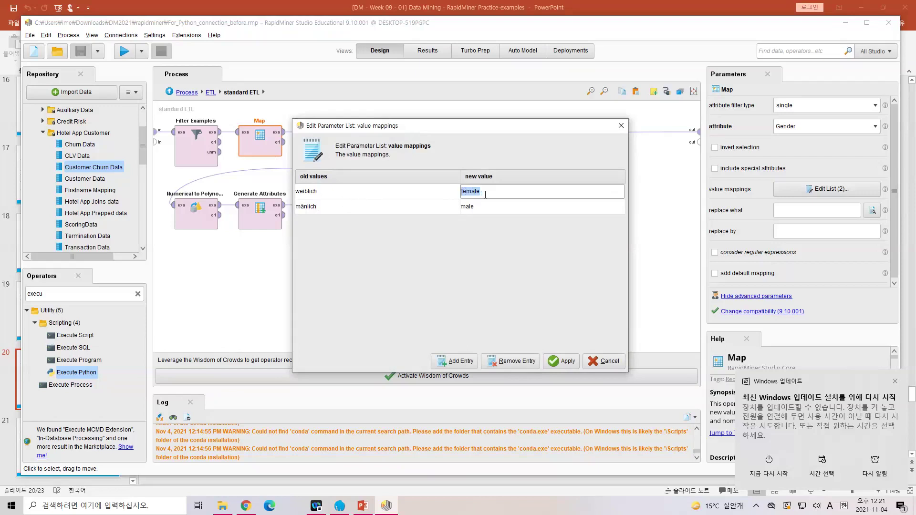
click(372, 208)
drag(497, 208, 457, 210)
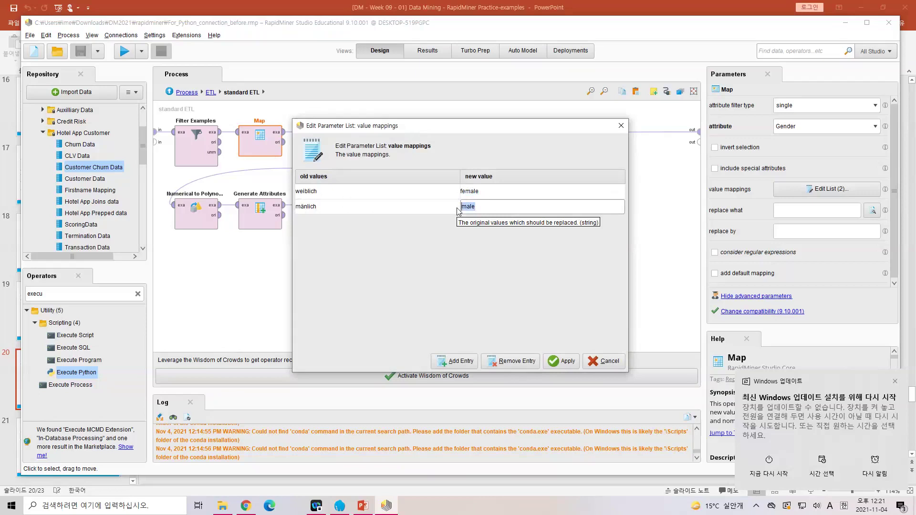
click(620, 125)
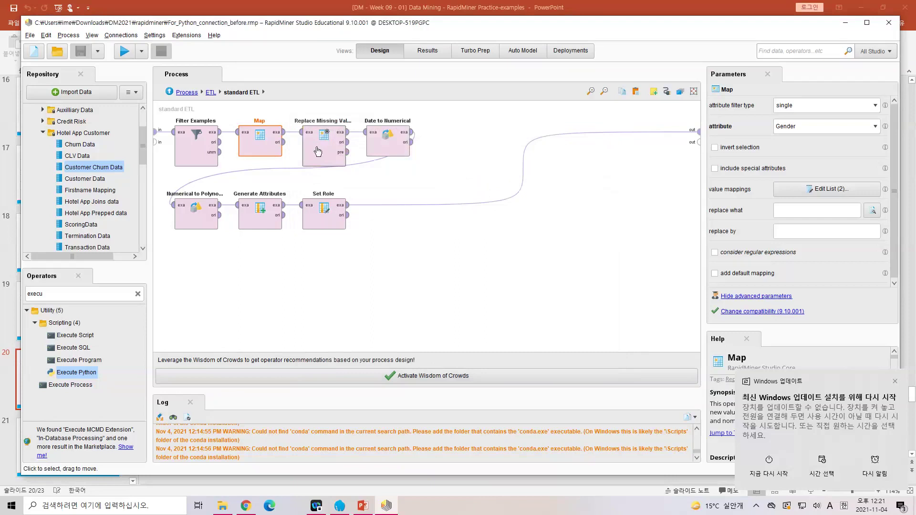
Review the Replace Missing Values settings and available replacement functions without changing them, and compare them with the Customer Churn Data rows
click(318, 151)
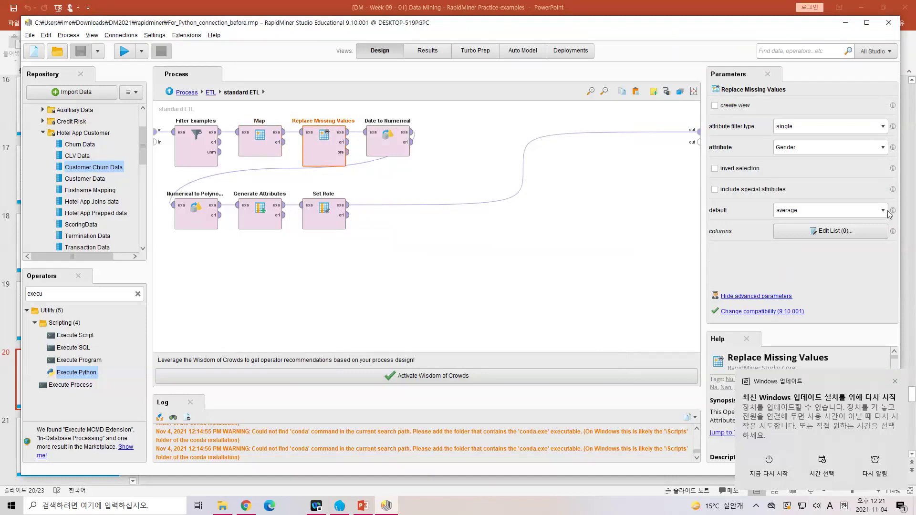
click(829, 235)
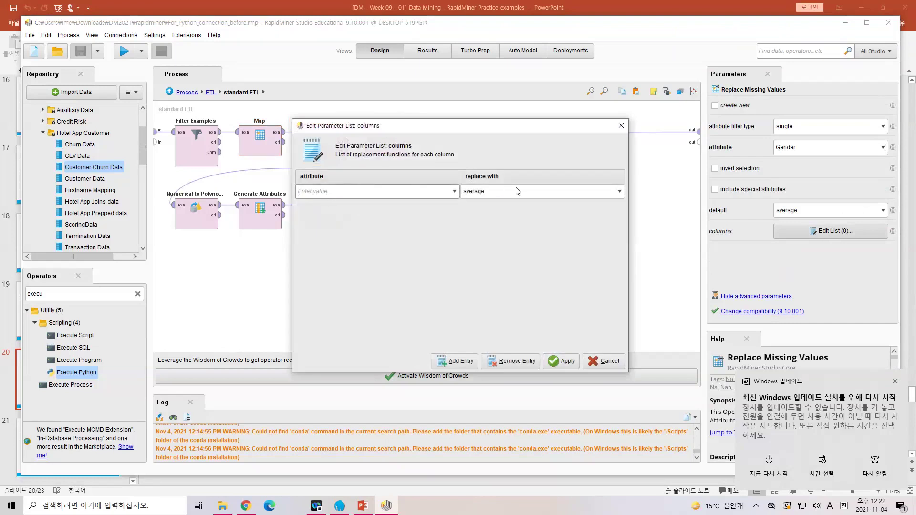
click(620, 192)
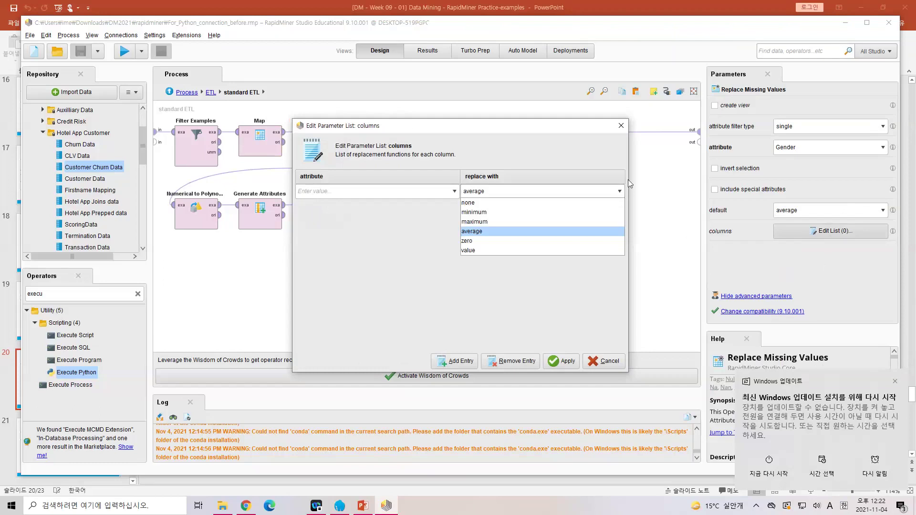
click(628, 176)
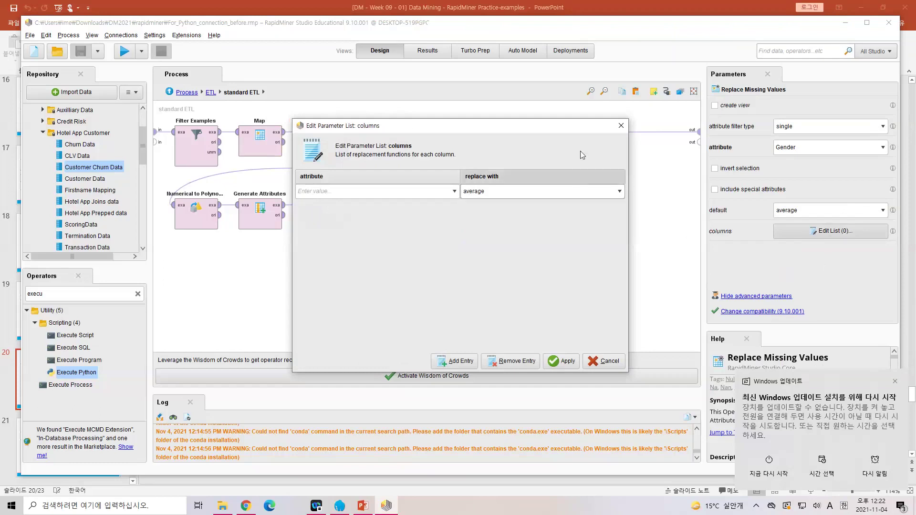
click(621, 126)
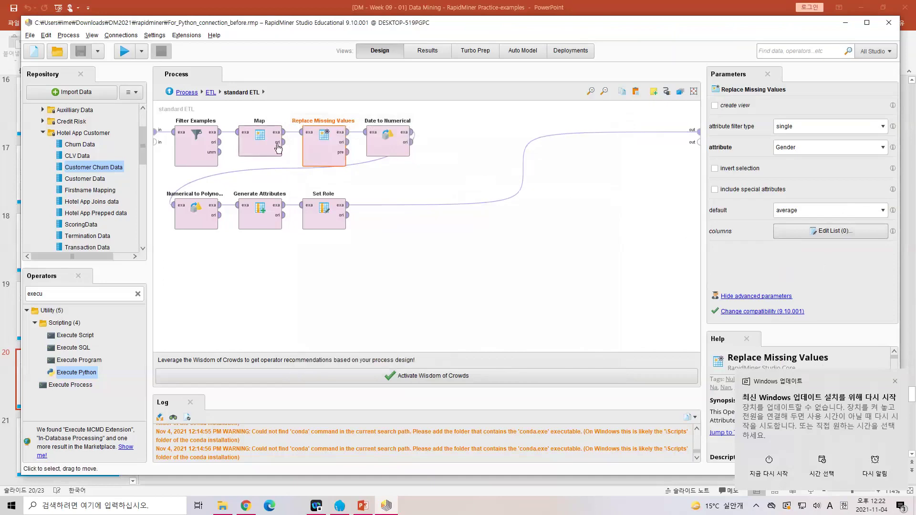
click(422, 51)
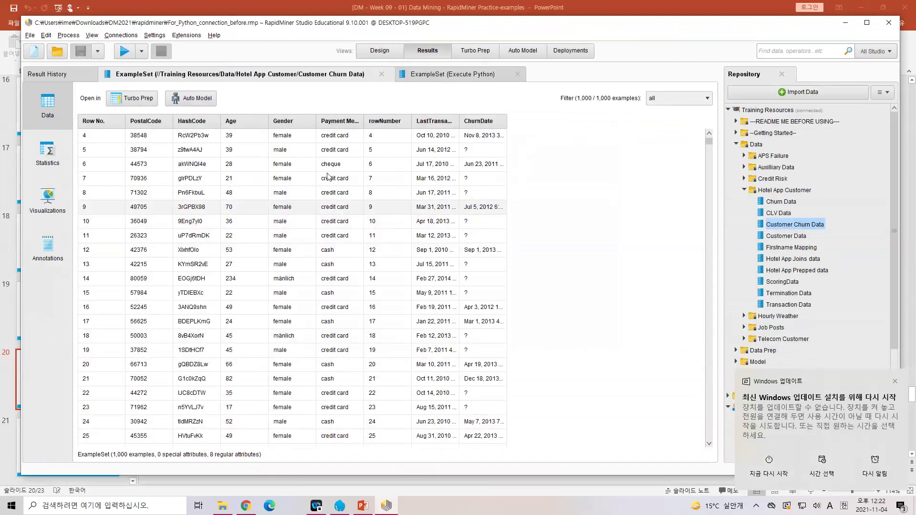
click(386, 56)
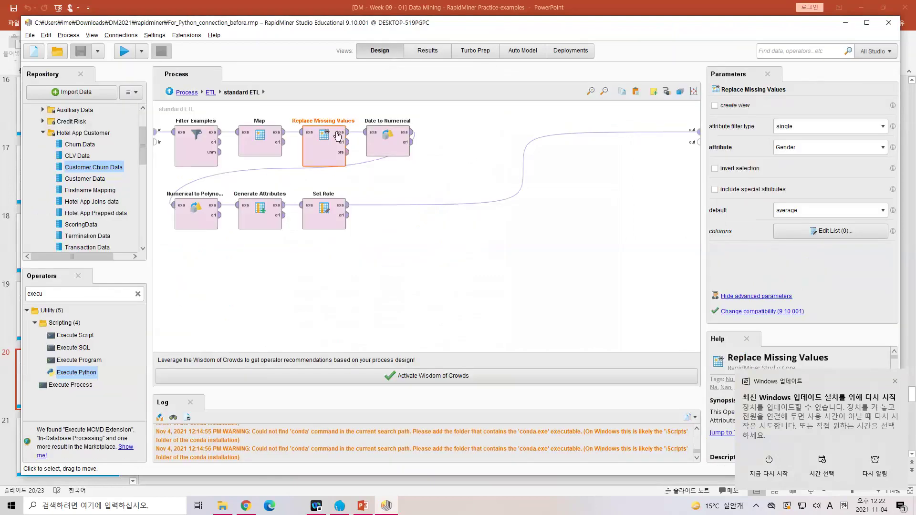
Review Date to Numerical's attribute, week reference and time unit options without changing them, and show the Numerical to Polynominal parameters
click(396, 156)
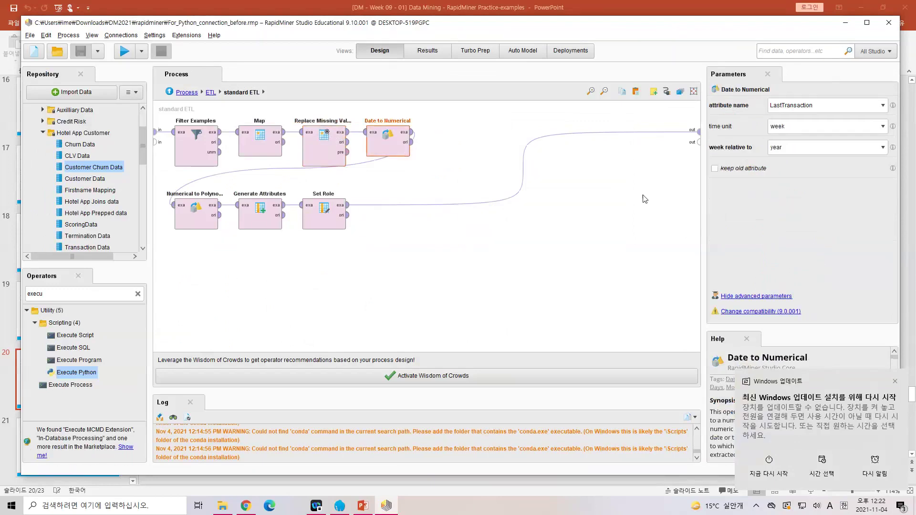
click(885, 107)
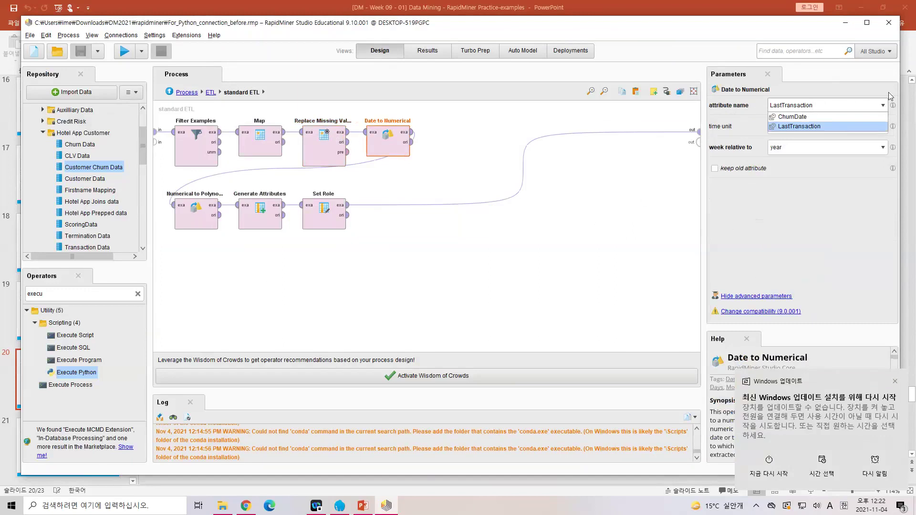
key(Return)
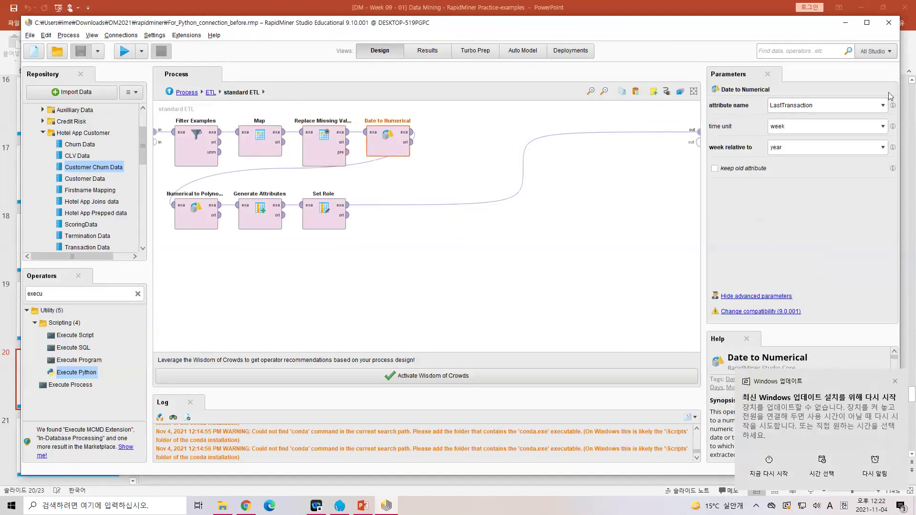
click(883, 147)
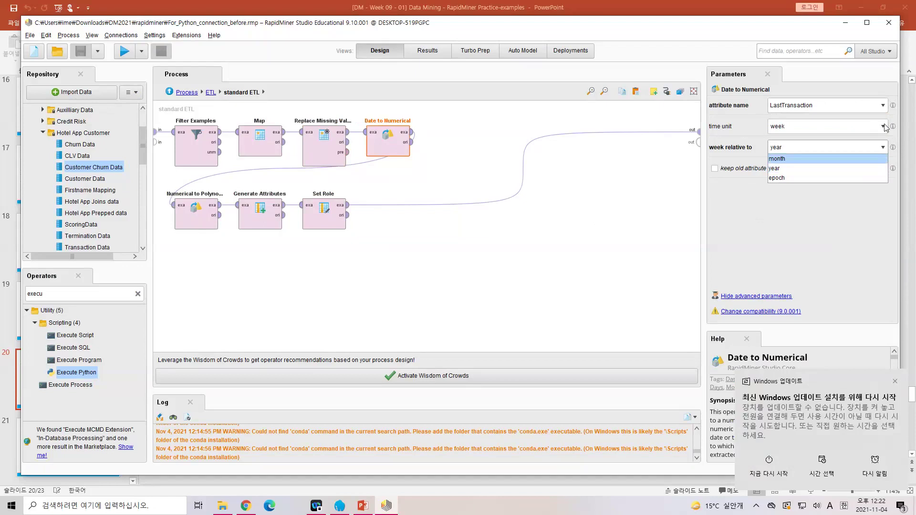
click(884, 126)
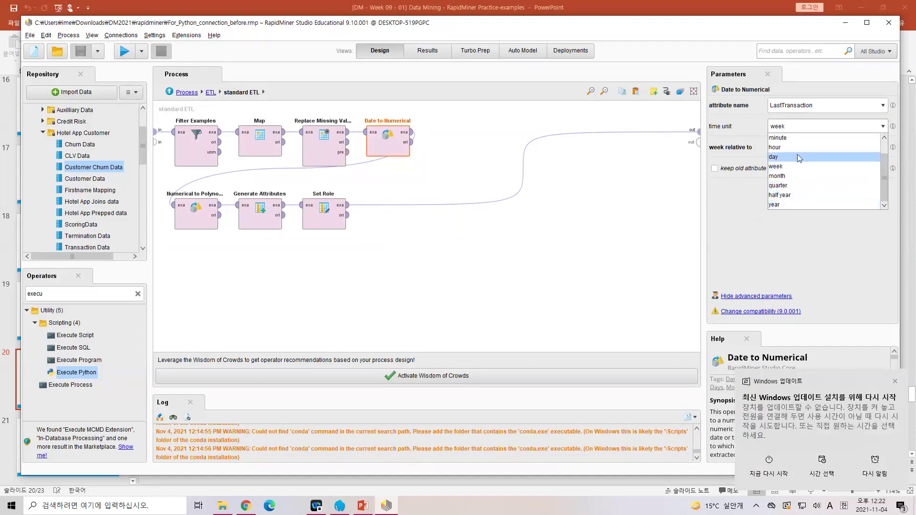
click(730, 138)
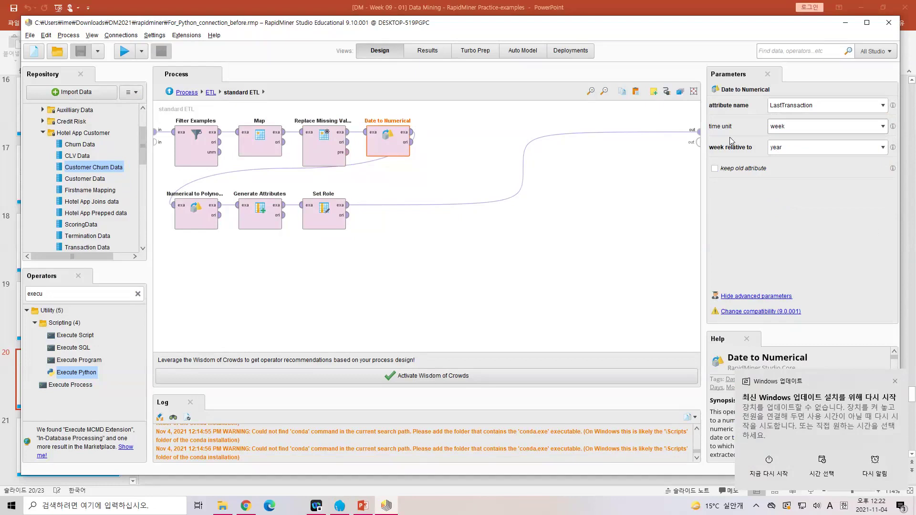
click(190, 223)
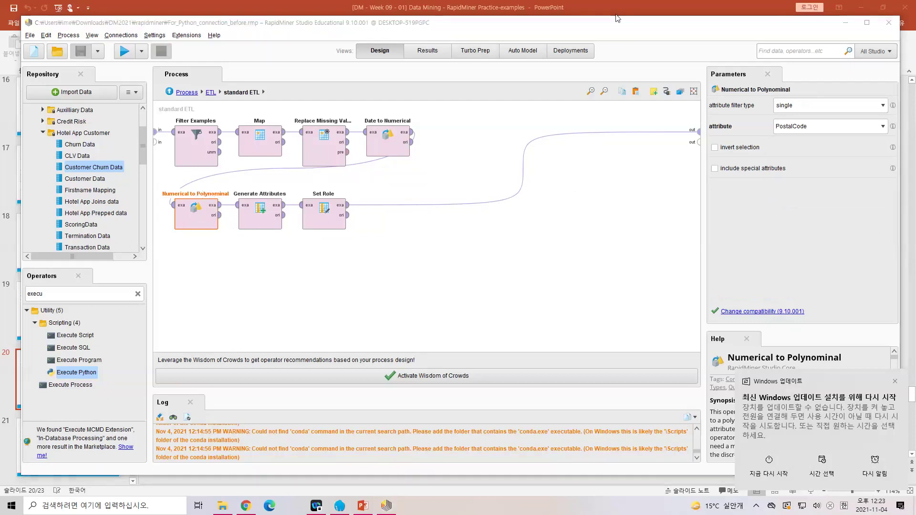
mouse_move(234, 185)
mouse_down()
mouse_move(212, 181)
mouse_move(221, 206)
mouse_move(234, 186)
mouse_up()
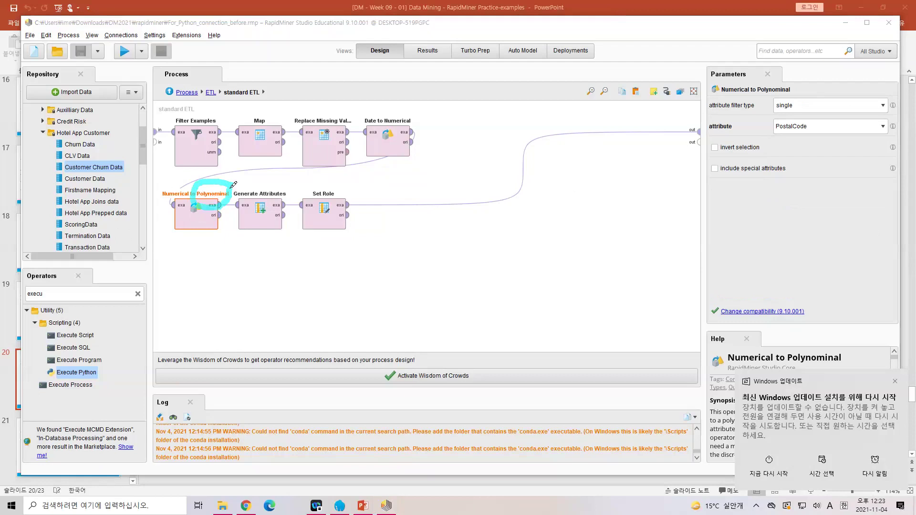
key(Escape)
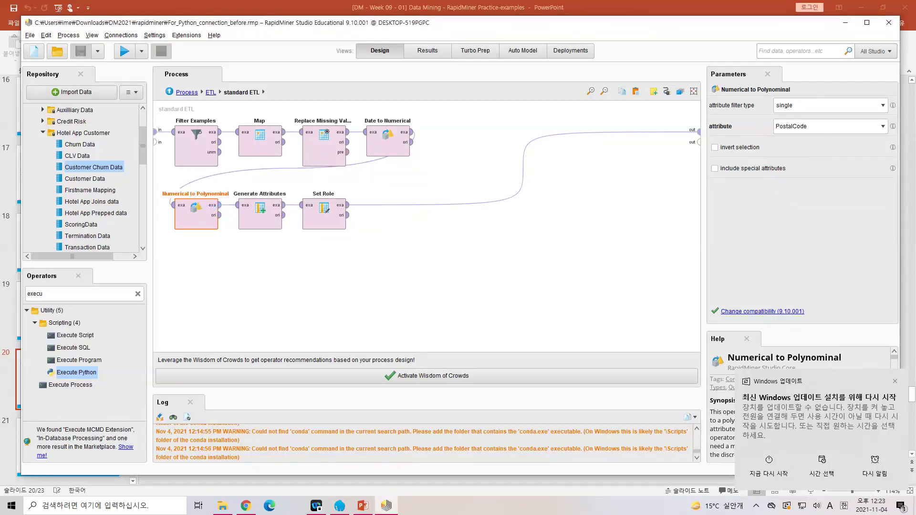
key(ctrl+p)
mouse_move(821, 113)
mouse_down()
mouse_move(763, 119)
mouse_move(820, 142)
mouse_move(818, 115)
mouse_up()
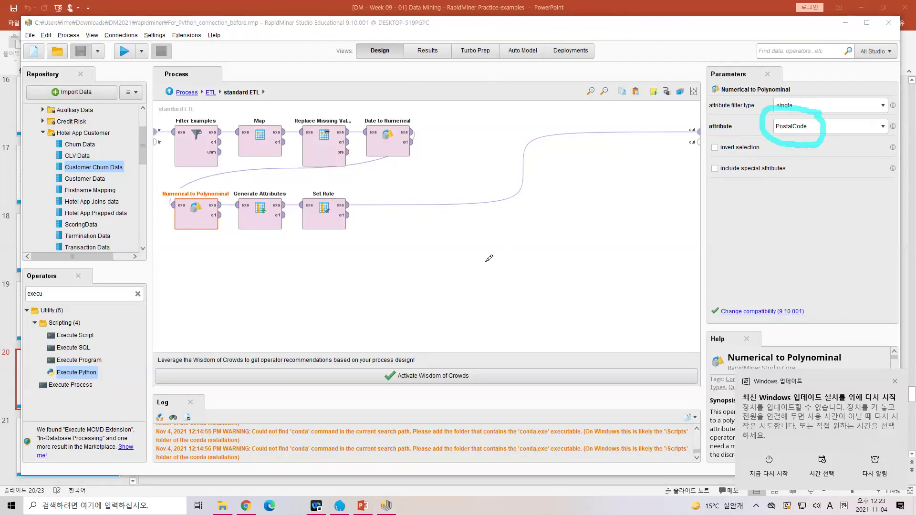
mouse_move(464, 245)
mouse_down()
mouse_move(476, 311)
mouse_move(484, 261)
mouse_move(534, 262)
mouse_move(497, 256)
mouse_move(511, 240)
mouse_move(520, 296)
mouse_up()
key(Delete)
mouse_move(545, 237)
mouse_down()
mouse_move(548, 283)
mouse_move(550, 242)
mouse_move(585, 255)
mouse_move(583, 282)
mouse_up()
mouse_move(614, 237)
mouse_down()
mouse_move(630, 267)
mouse_move(607, 281)
mouse_up()
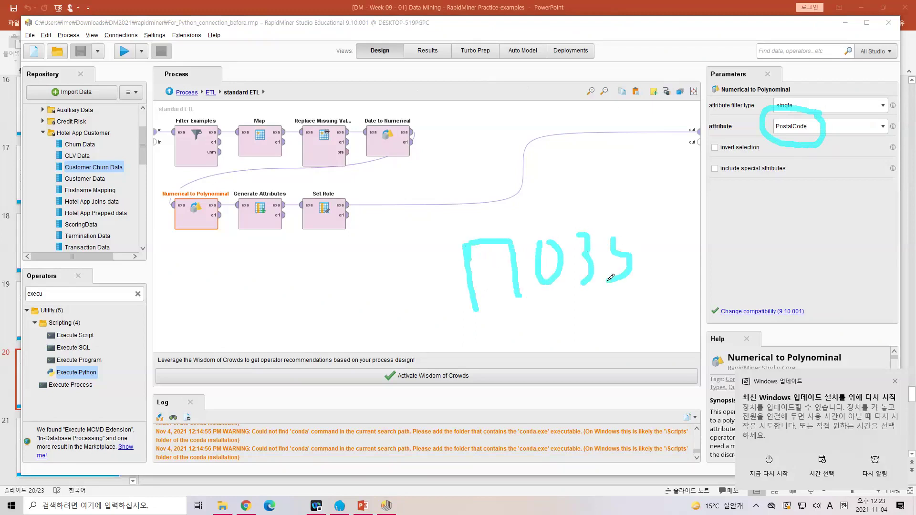
drag(614, 236, 641, 233)
drag(466, 328, 490, 328)
drag(514, 320, 539, 313)
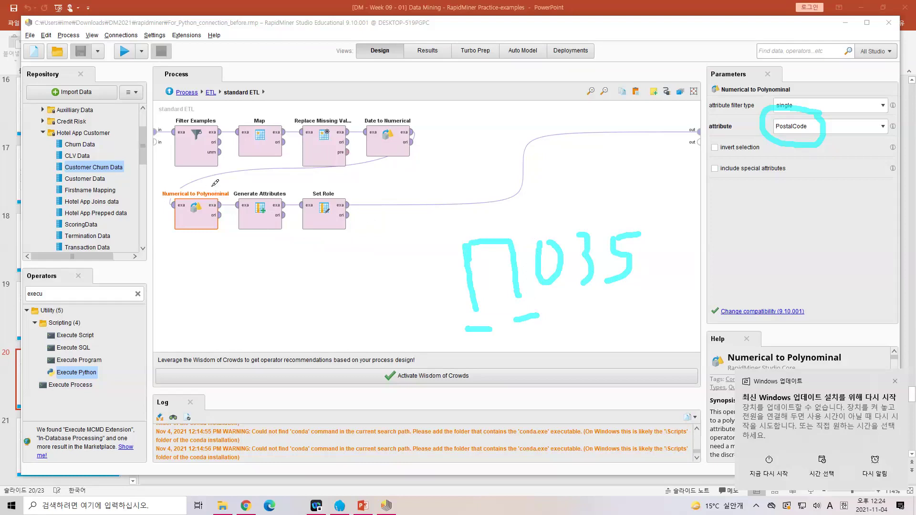
Review the Generate Attributes function expressions and Set Role parameters without changing them, and return to the top-level process
double_click(256, 220)
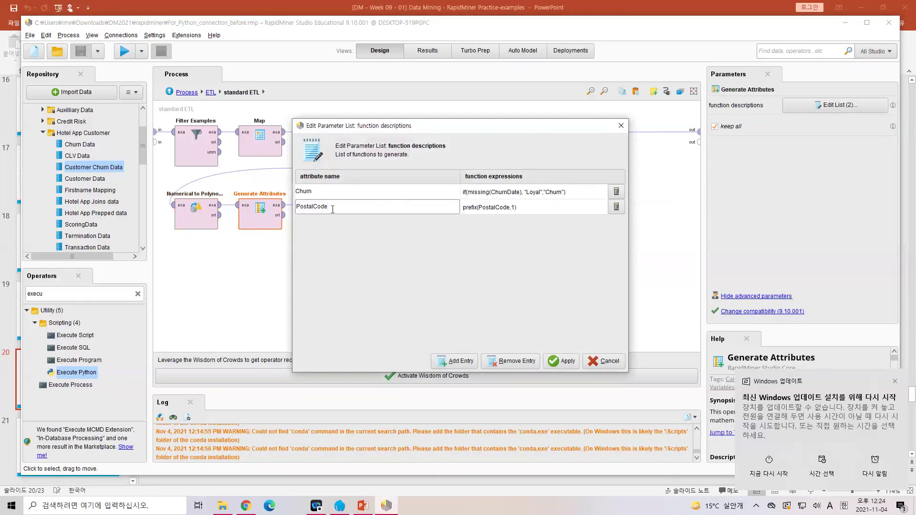
click(490, 209)
key(ctrl+a)
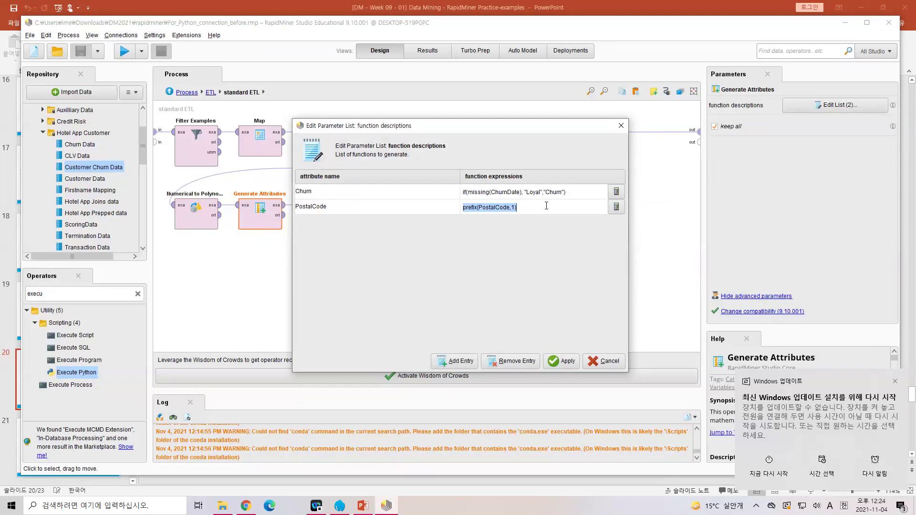
click(616, 364)
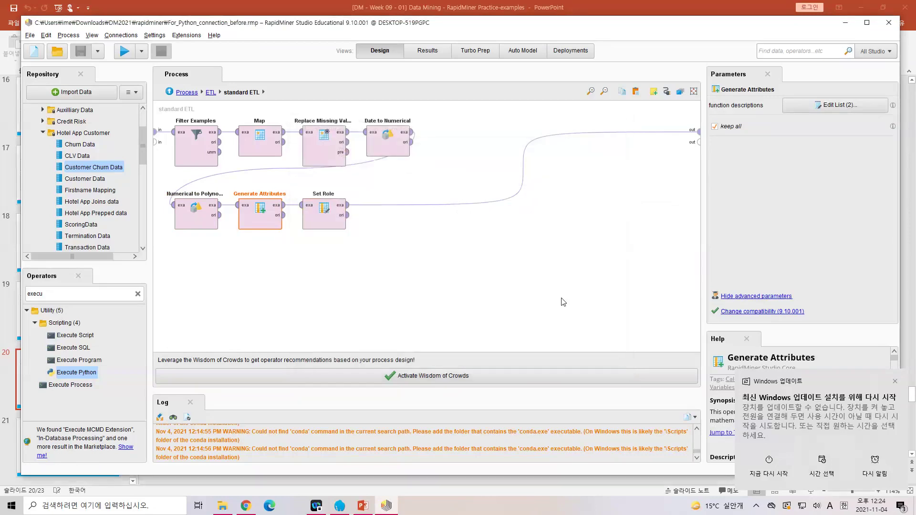
click(333, 228)
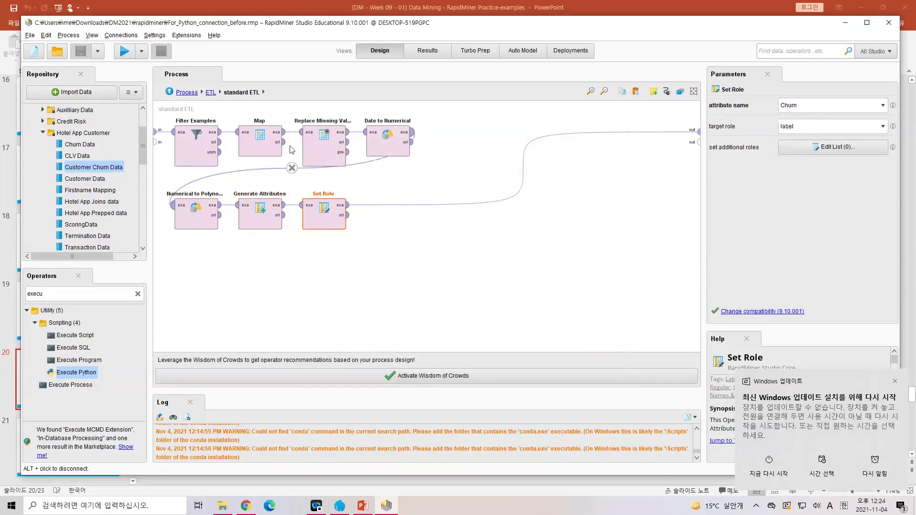
click(192, 93)
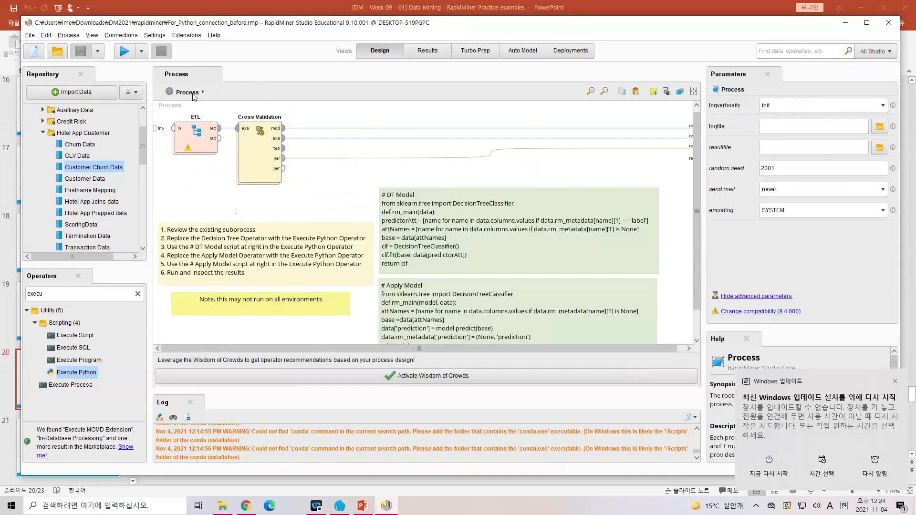